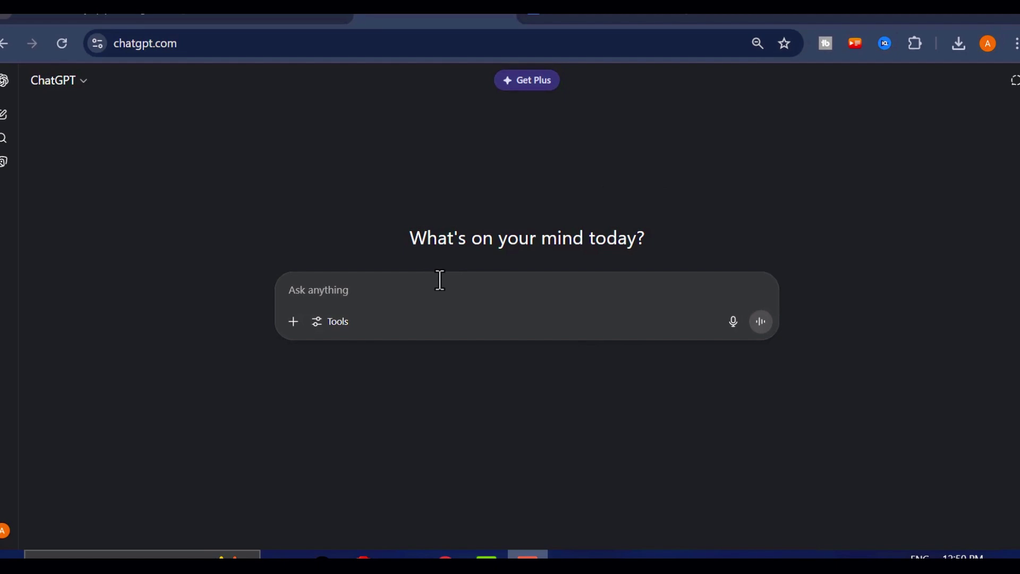
Step: Paste the request for detailed Japanese-culture anime text-to-image prompts into ChatGPT and review it
right_click(411, 297)
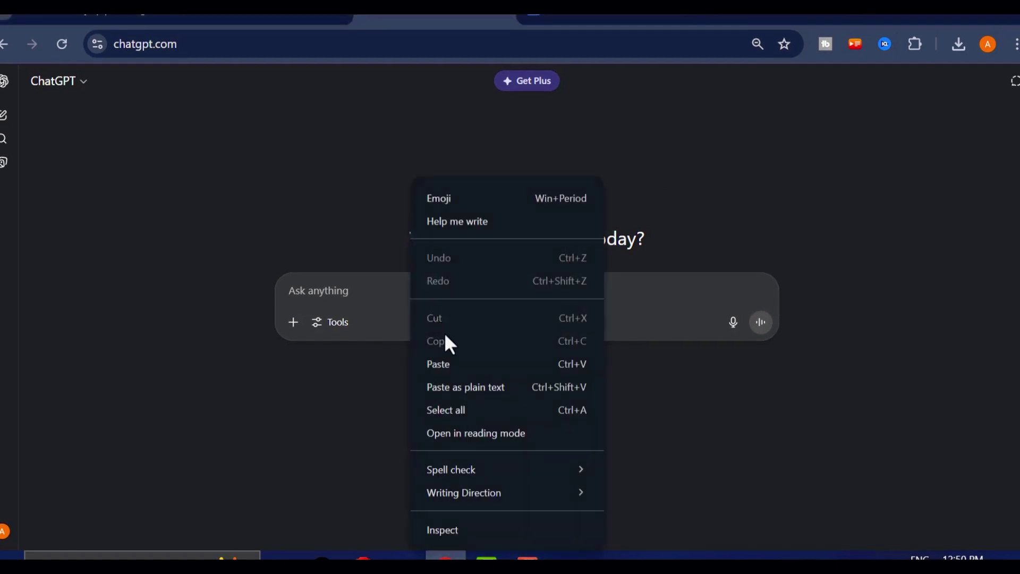
click(452, 363)
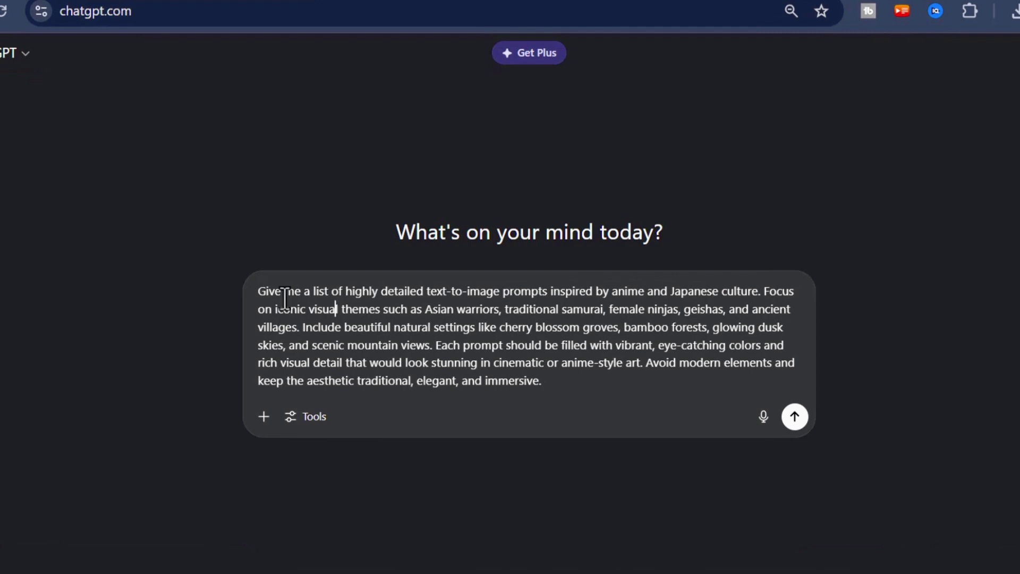
drag(247, 290, 496, 349)
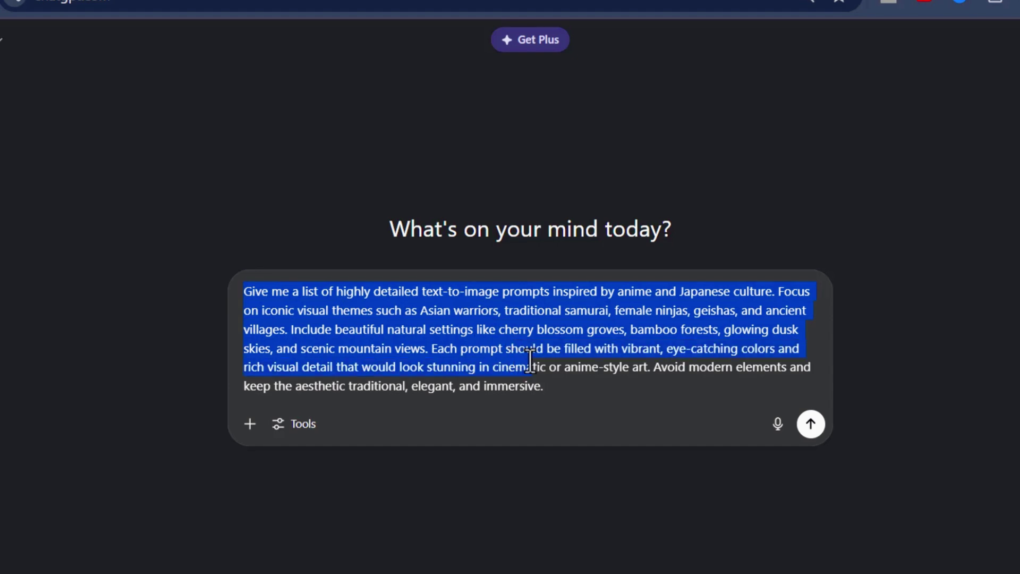
drag(547, 363, 563, 372)
click(350, 322)
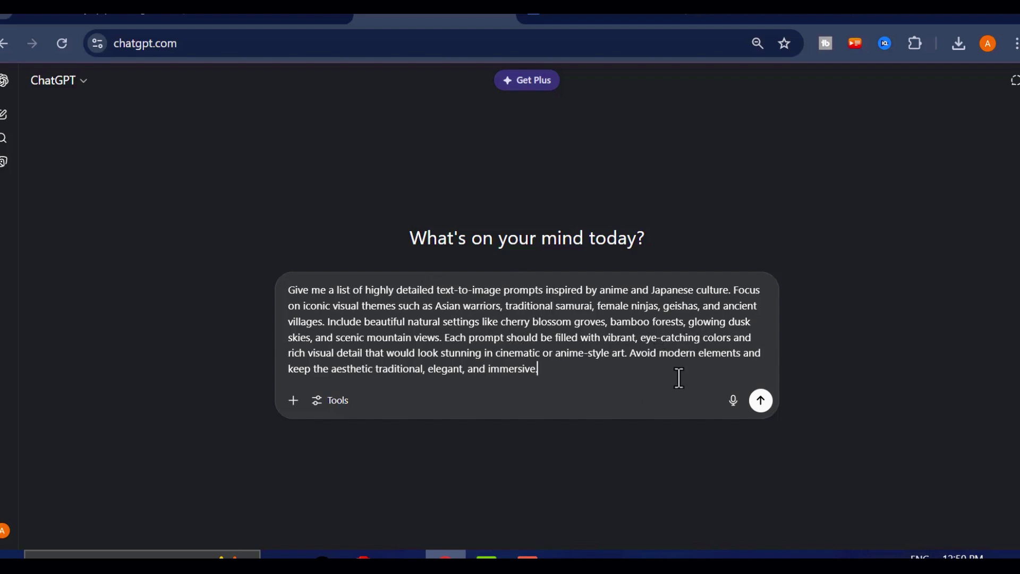
Step: Send the request and scroll through the ten anime prompts as ChatGPT writes them
click(760, 400)
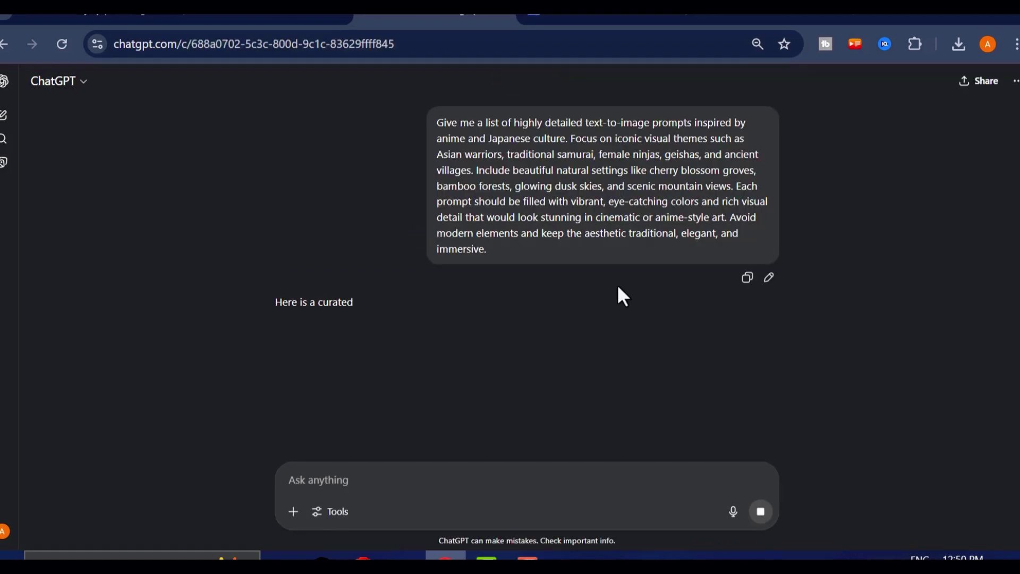
scroll(578, 287, down, 5)
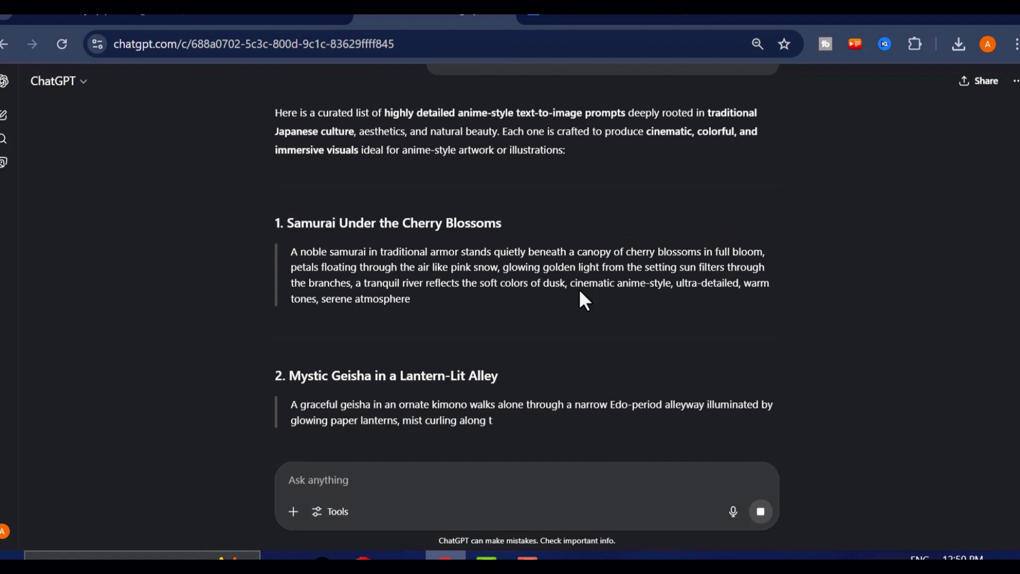
scroll(580, 293, down, 6)
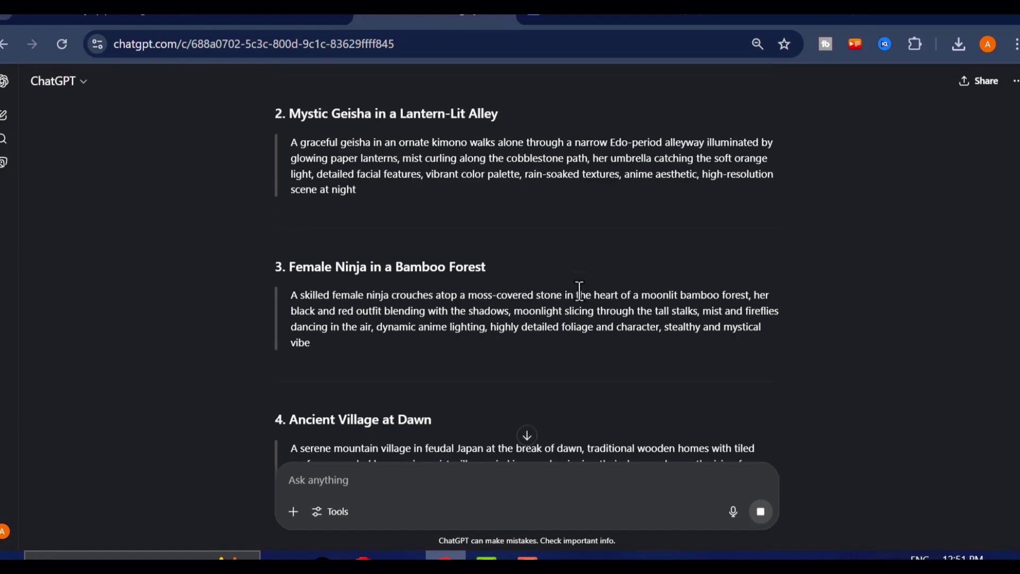
scroll(580, 293, down, 8)
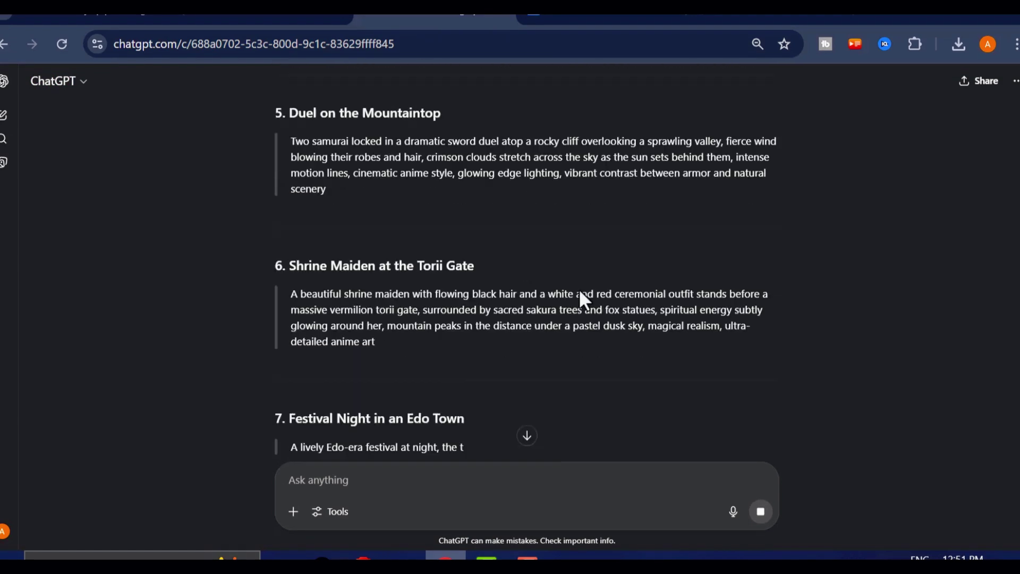
scroll(580, 292, down, 6)
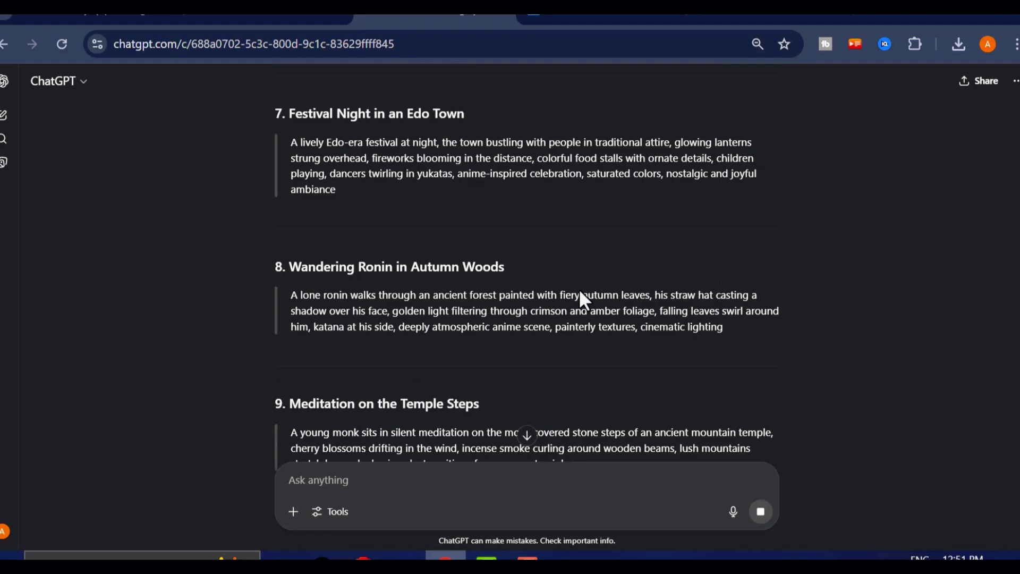
scroll(579, 291, down, 2)
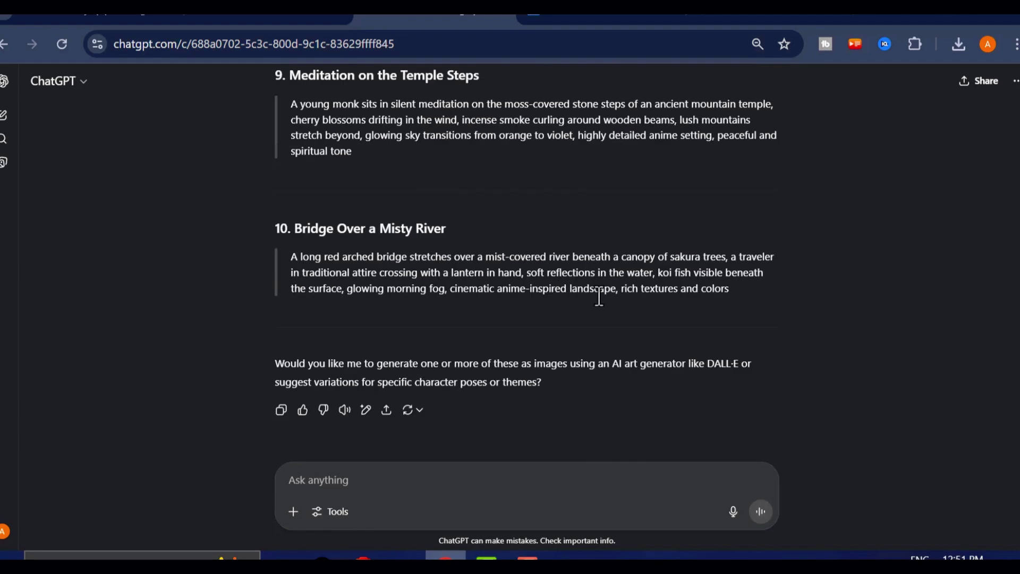
scroll(584, 308, up, 8)
scroll(588, 325, up, 15)
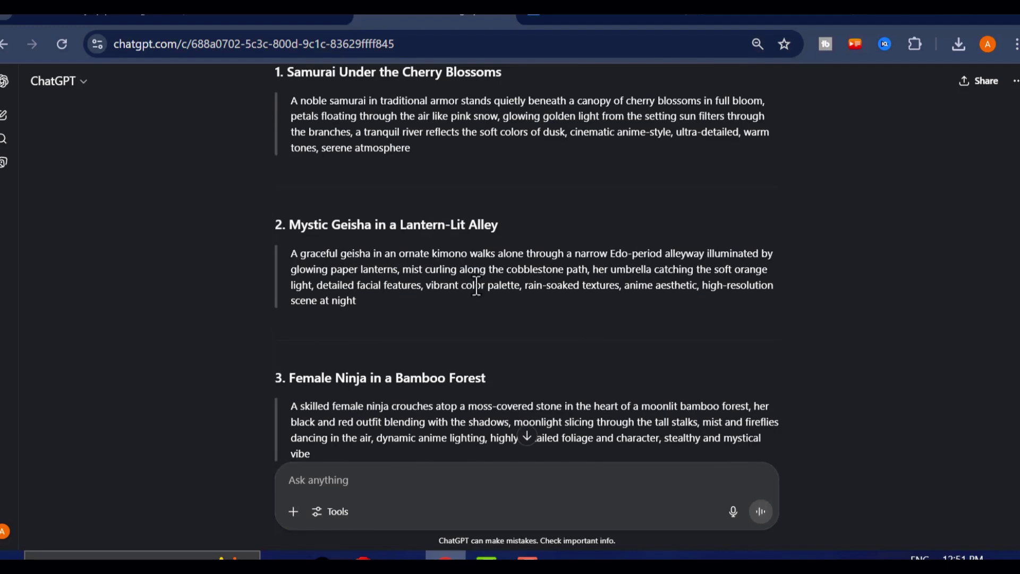
scroll(450, 330, down, 2)
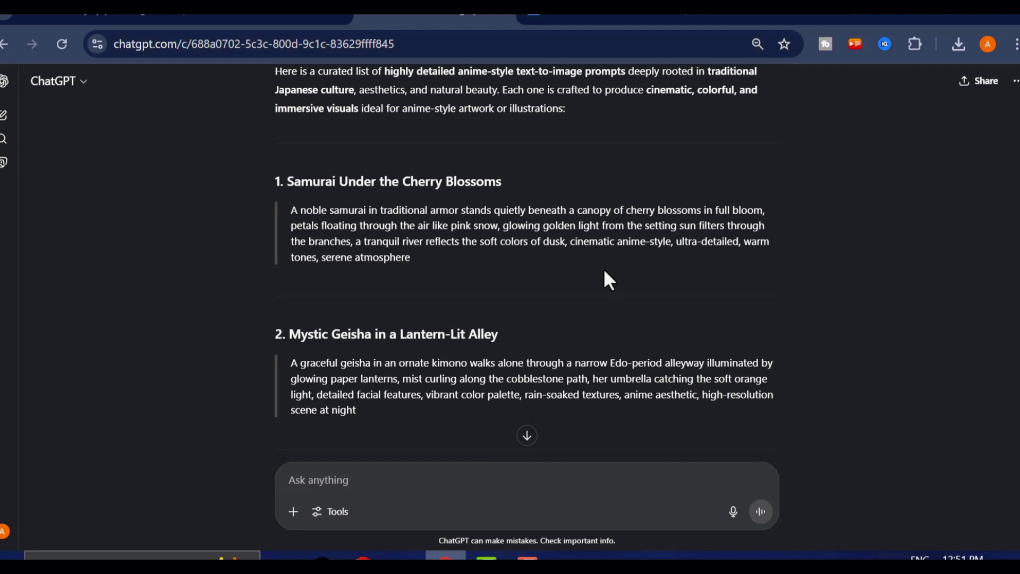
scroll(457, 250, up, 2)
scroll(459, 268, down, 20)
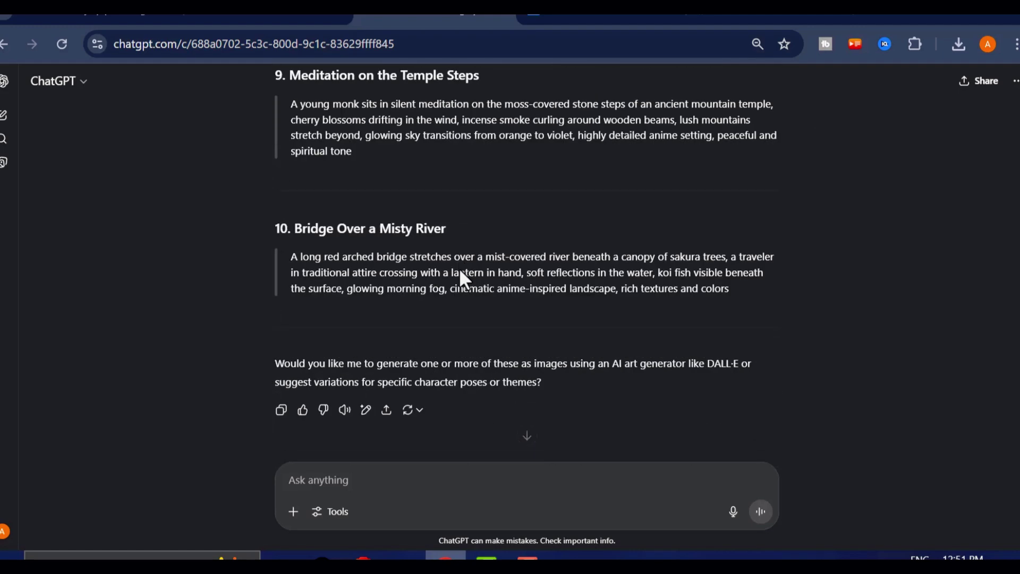
scroll(466, 276, up, 5)
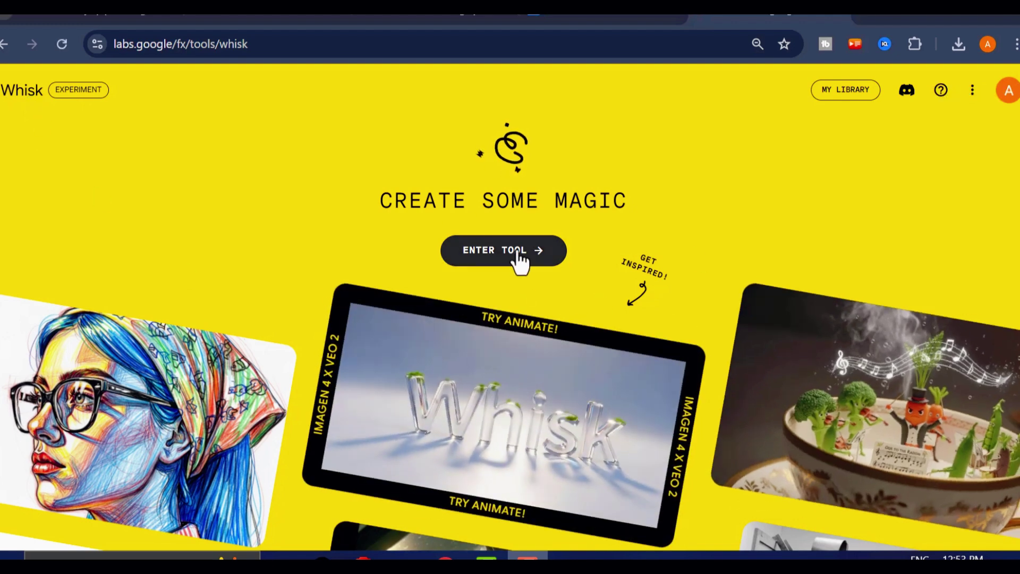
Step: Copy the 'Samurai Under the Cherry Blossoms' prompt from ChatGPT into the Whisk prompt box
click(534, 260)
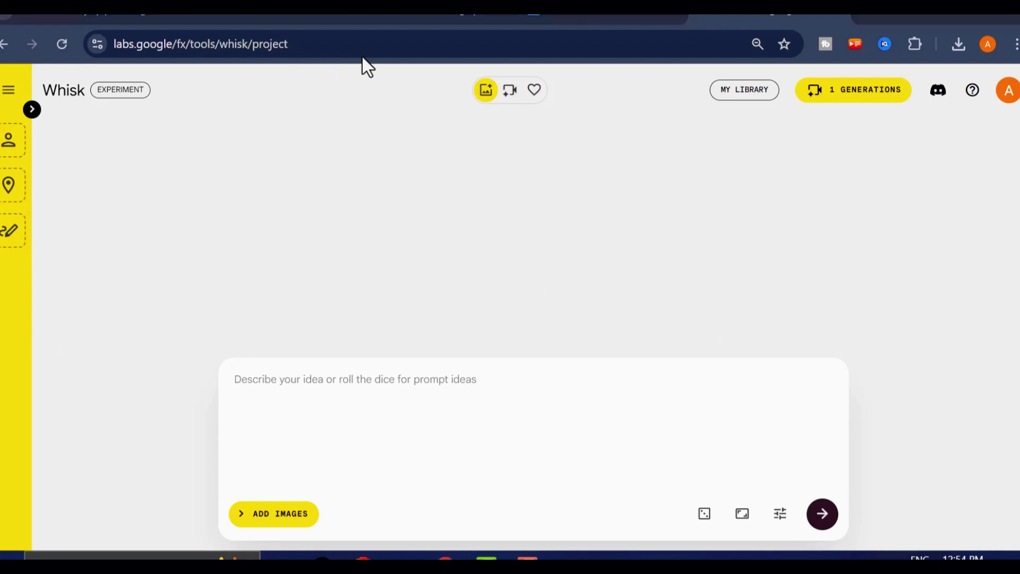
key(alt+Tab)
drag(293, 321, 413, 365)
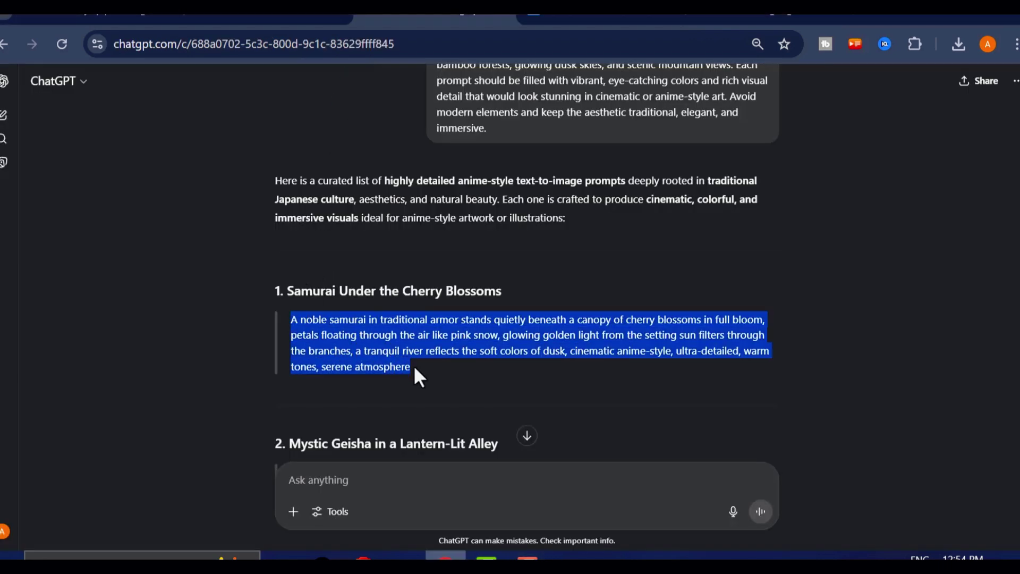
right_click(417, 334)
click(425, 371)
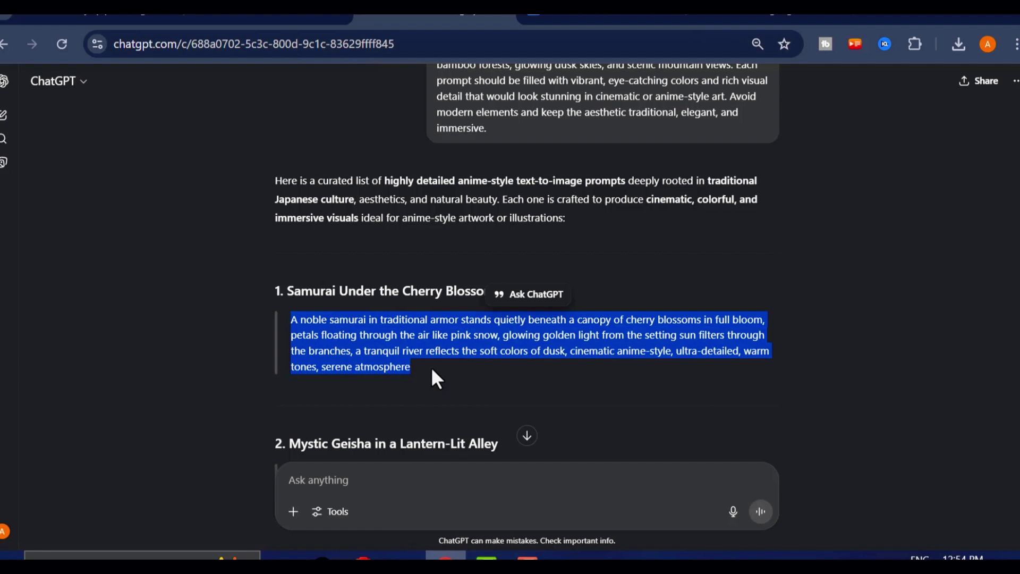
click(806, 18)
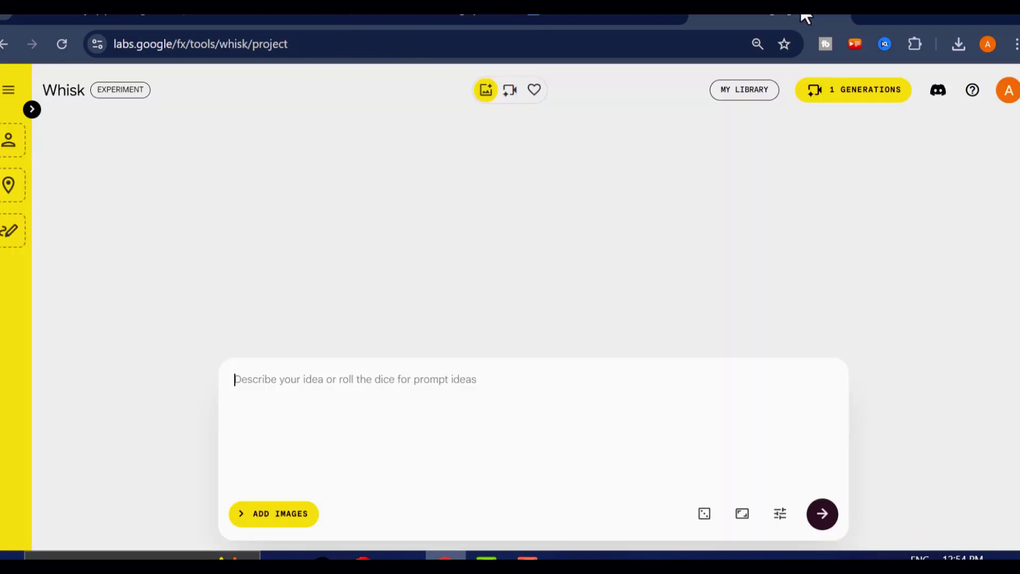
right_click(355, 381)
click(390, 195)
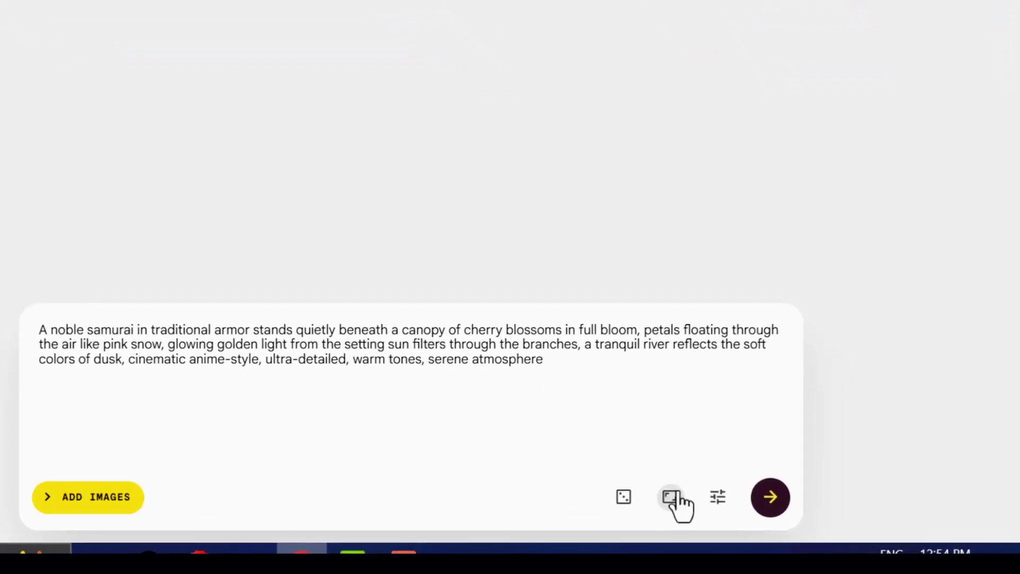
Step: Set the aspect ratio to 9:16 Portrait, keep Best Quality, and generate the images
click(671, 496)
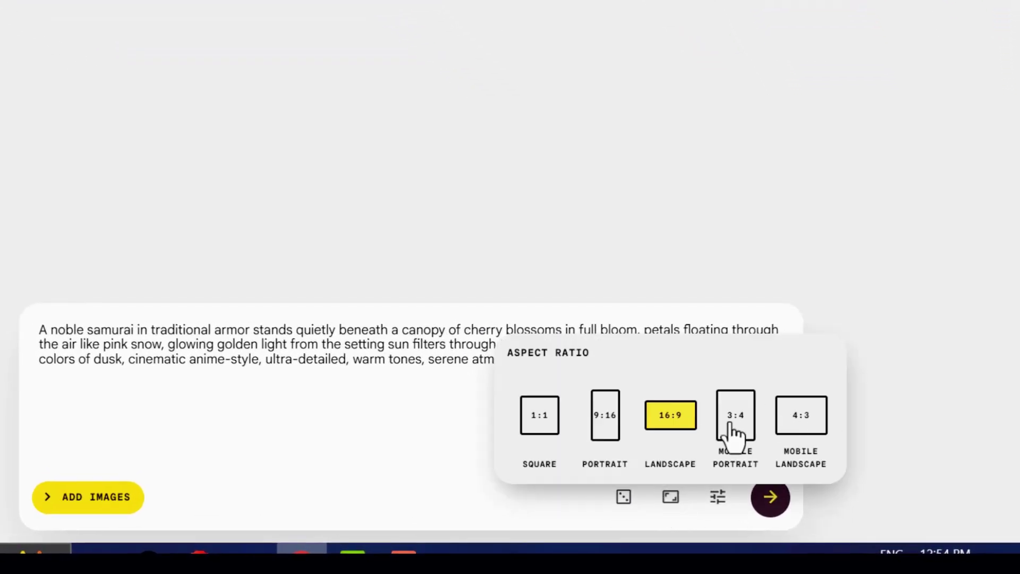
click(605, 433)
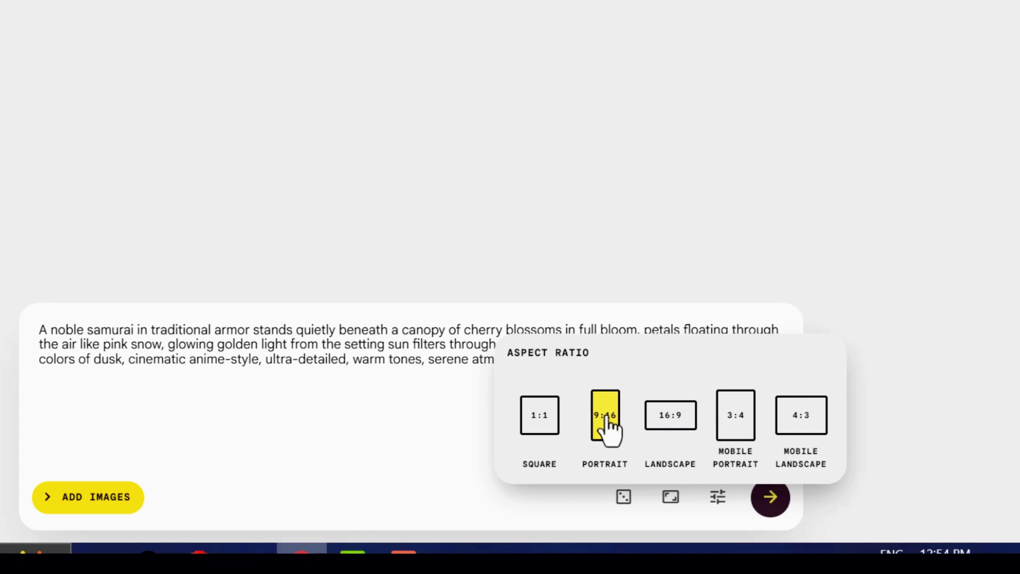
click(382, 390)
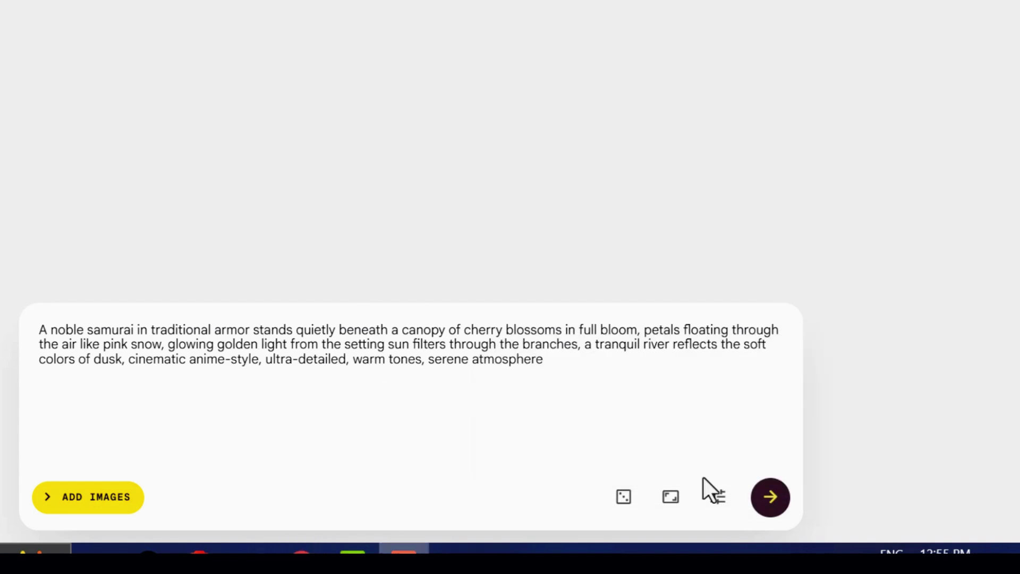
click(721, 499)
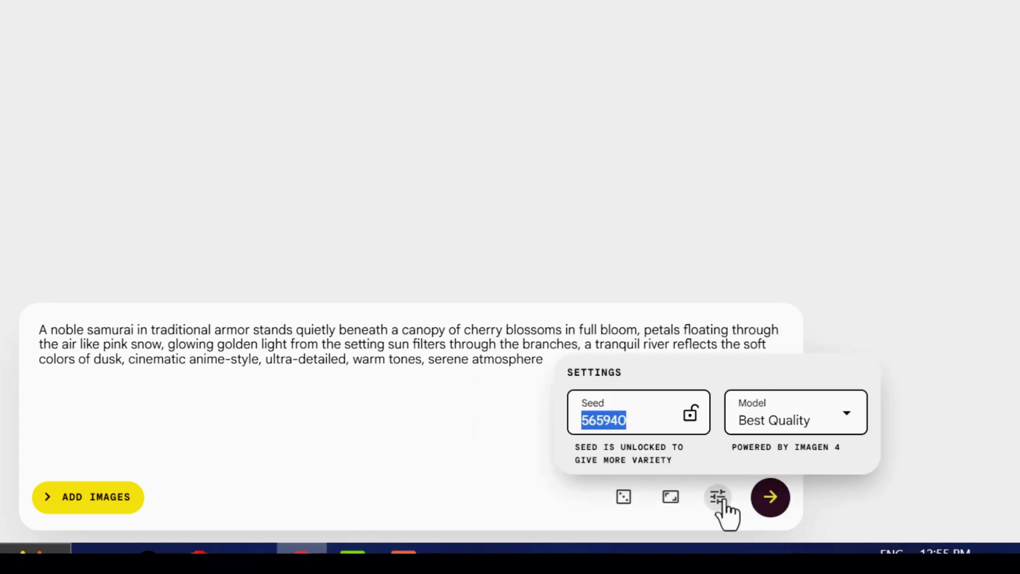
click(774, 423)
click(771, 457)
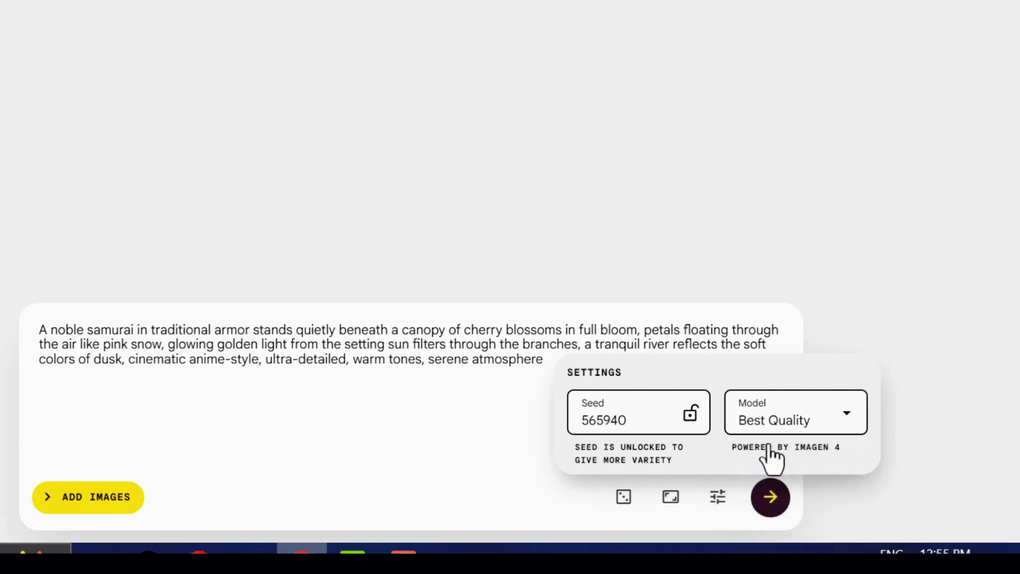
click(670, 497)
click(621, 421)
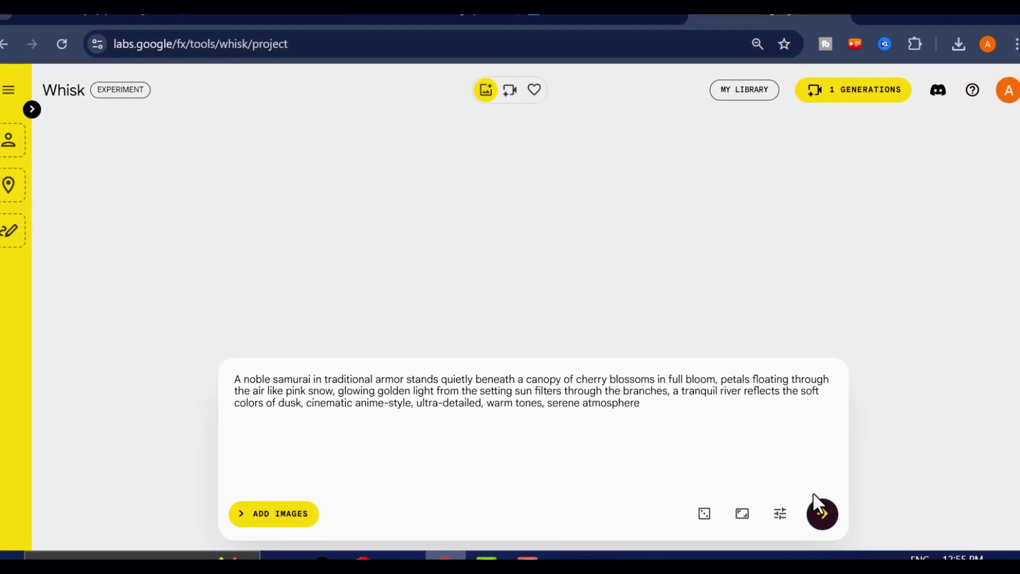
click(821, 514)
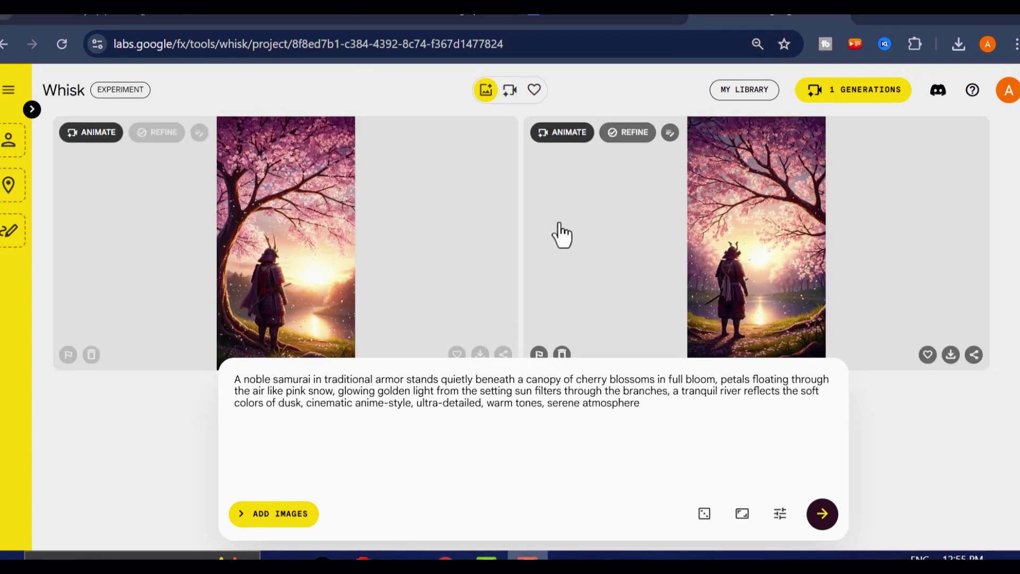
Step: Download the left samurai cherry-blossom image as Whisk_97f37c3c02.jpg
click(281, 231)
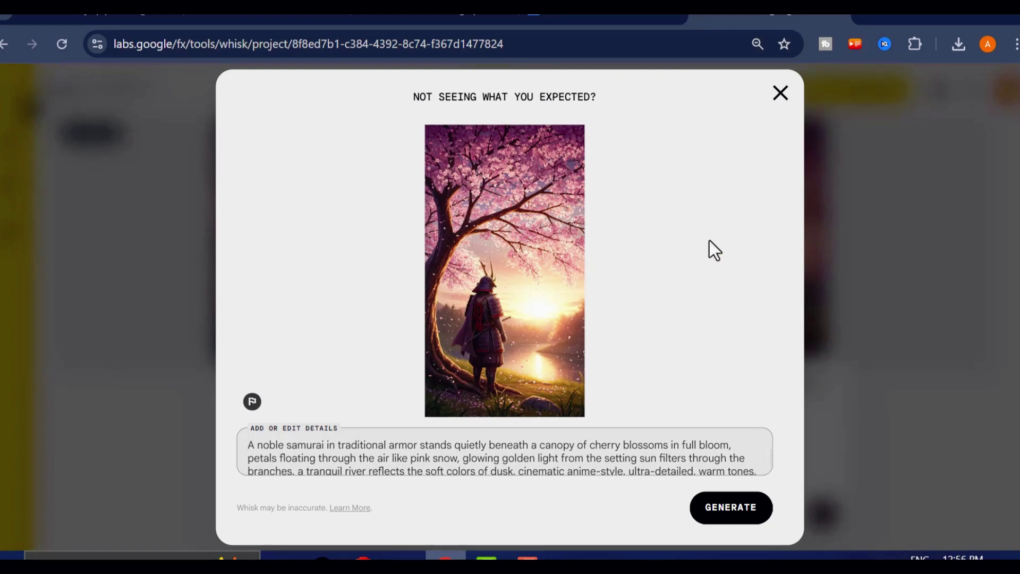
click(780, 94)
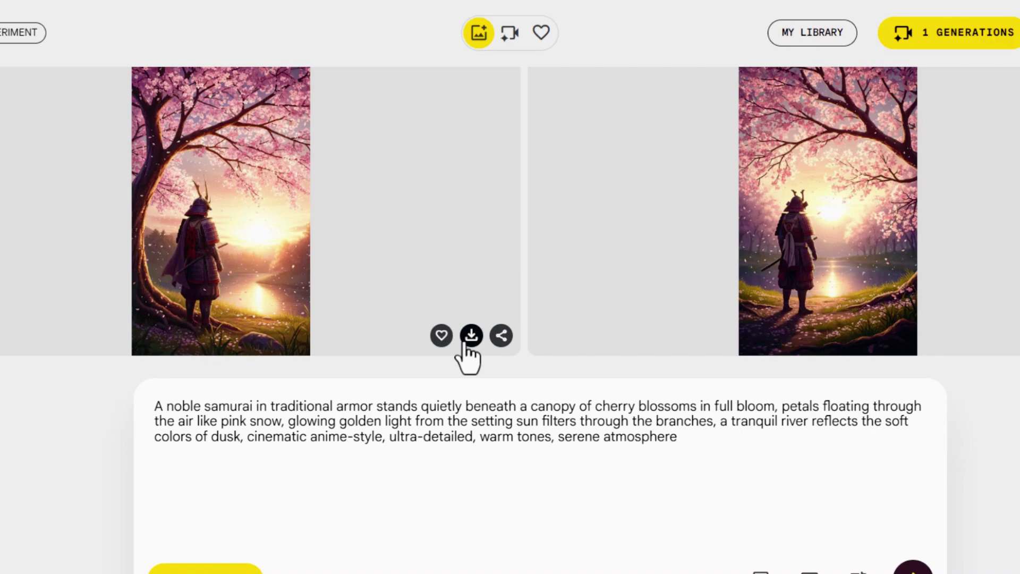
click(471, 336)
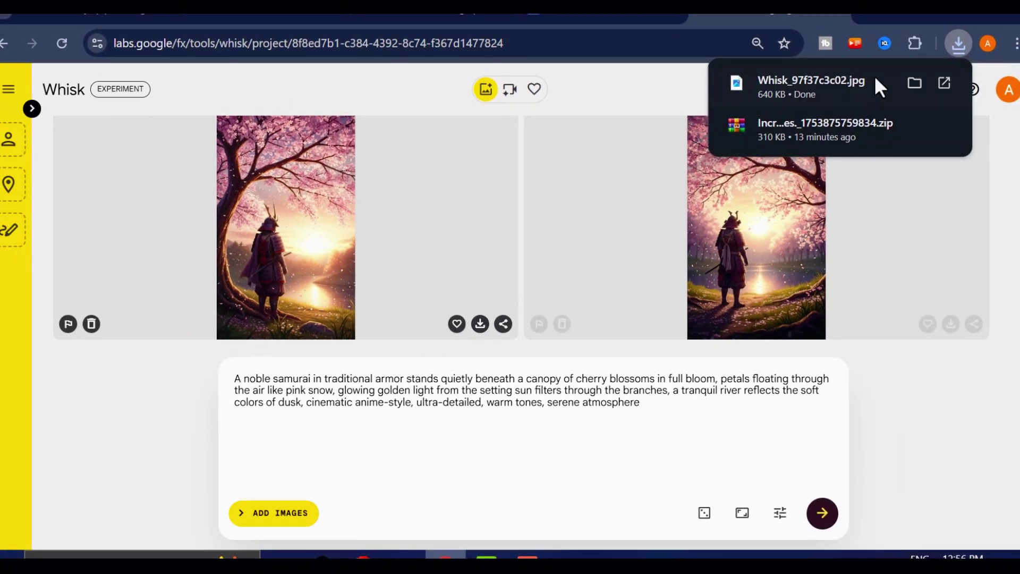
Step: Replace the Whisk prompt with the geisha prompt, generate, and download a geisha image
click(423, 18)
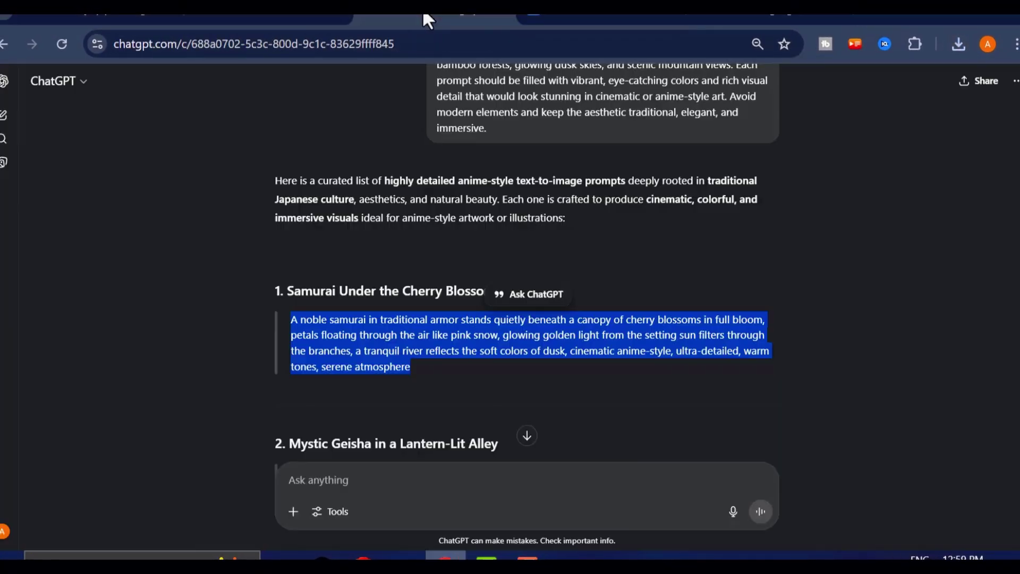
scroll(320, 294, down, 5)
drag(290, 254, 361, 300)
key(ctrl+Tab)
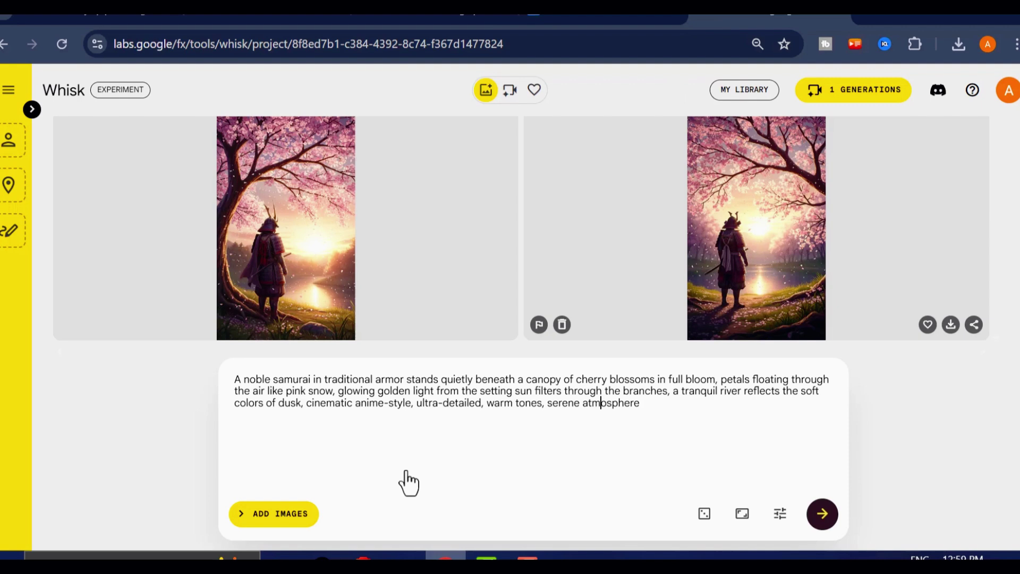
key(ctrl+a)
right_click(448, 398)
click(478, 257)
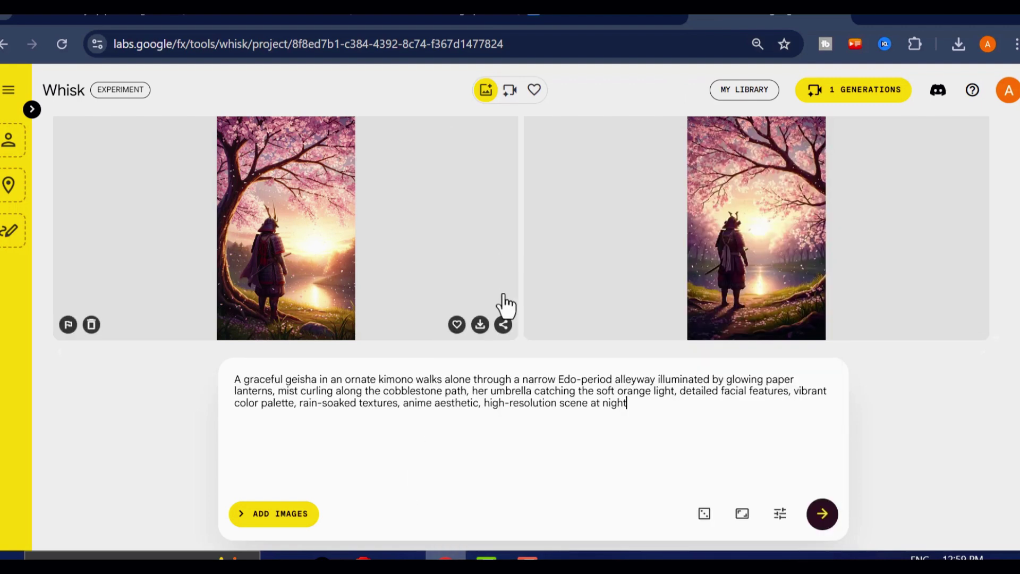
click(823, 514)
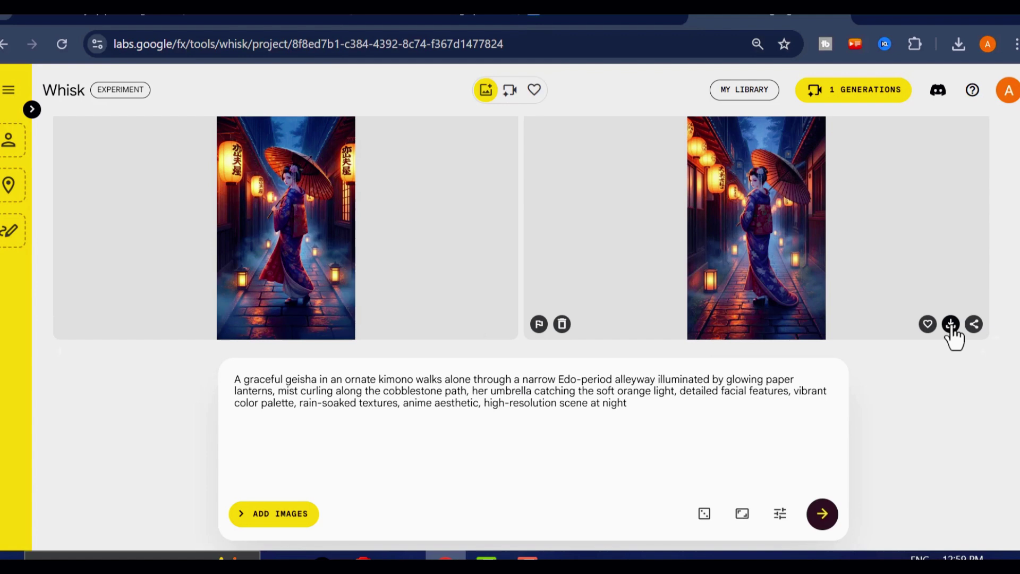
click(951, 324)
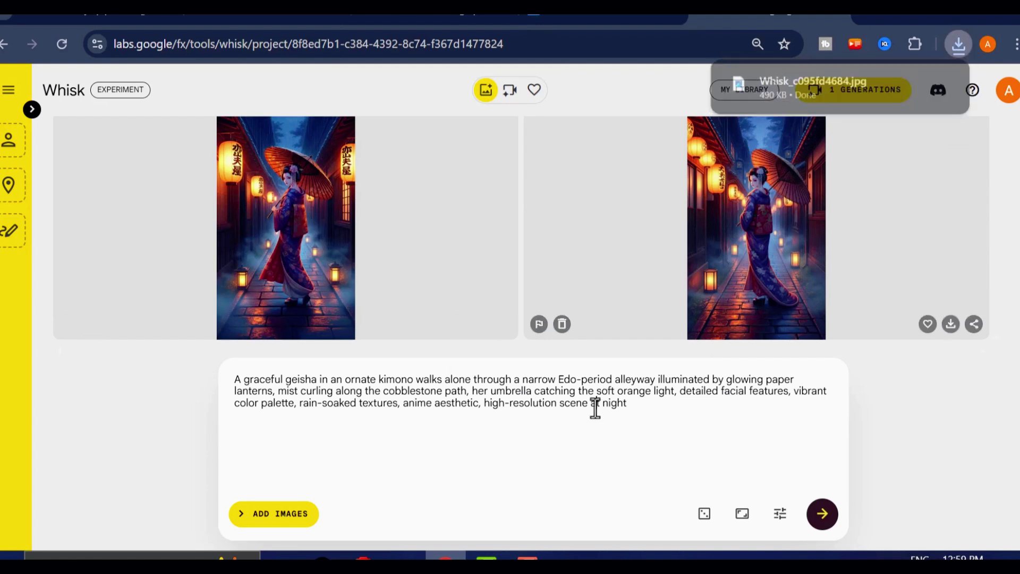
Step: Paste the female ninja prompt into Whisk, generate, and download a ninja image
key(ctrl+shift+Tab)
scroll(406, 231, down, 2)
triple_click(346, 324)
right_click(346, 324)
click(372, 341)
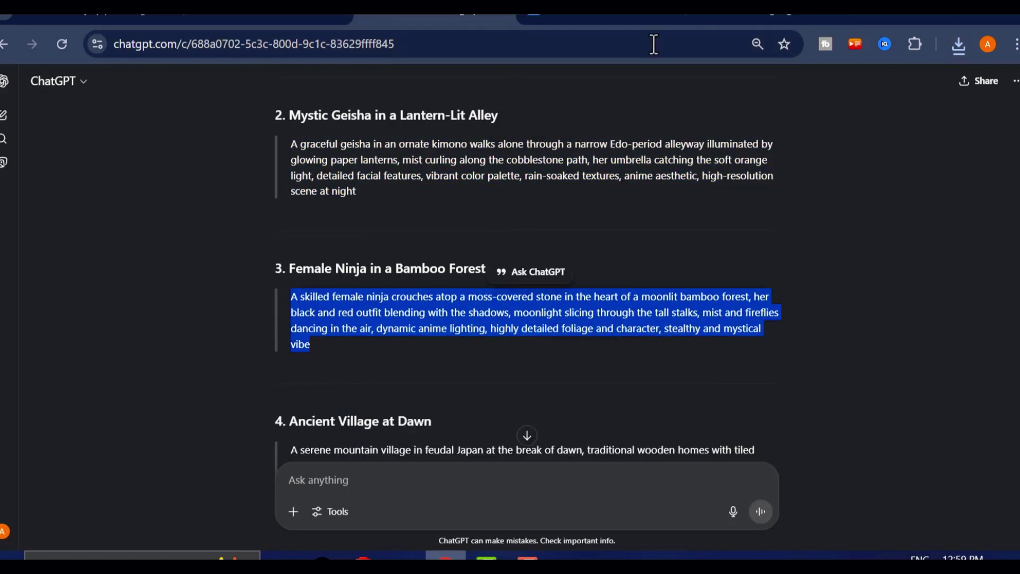
click(770, 19)
triple_click(428, 403)
right_click(428, 402)
click(442, 277)
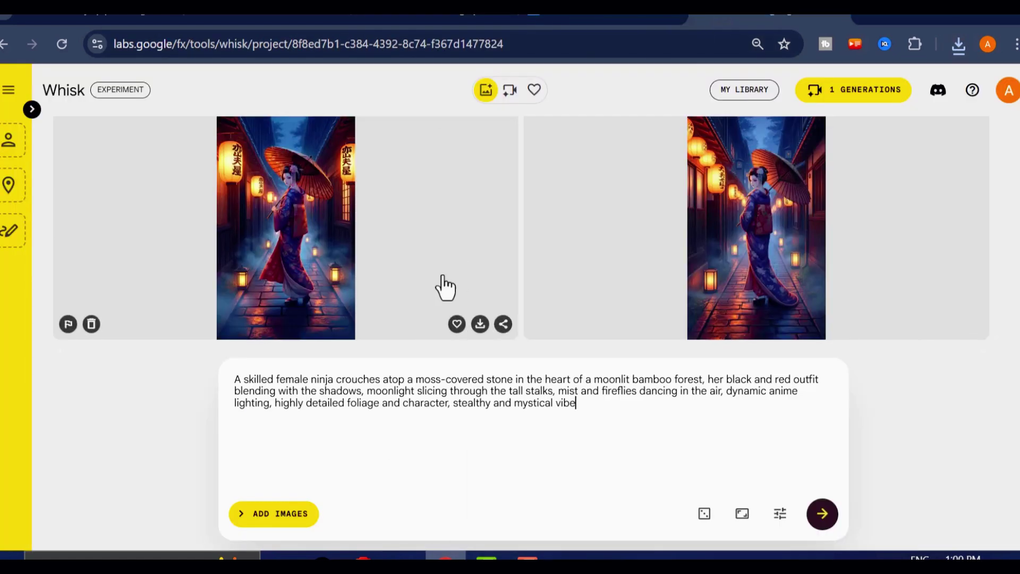
click(821, 514)
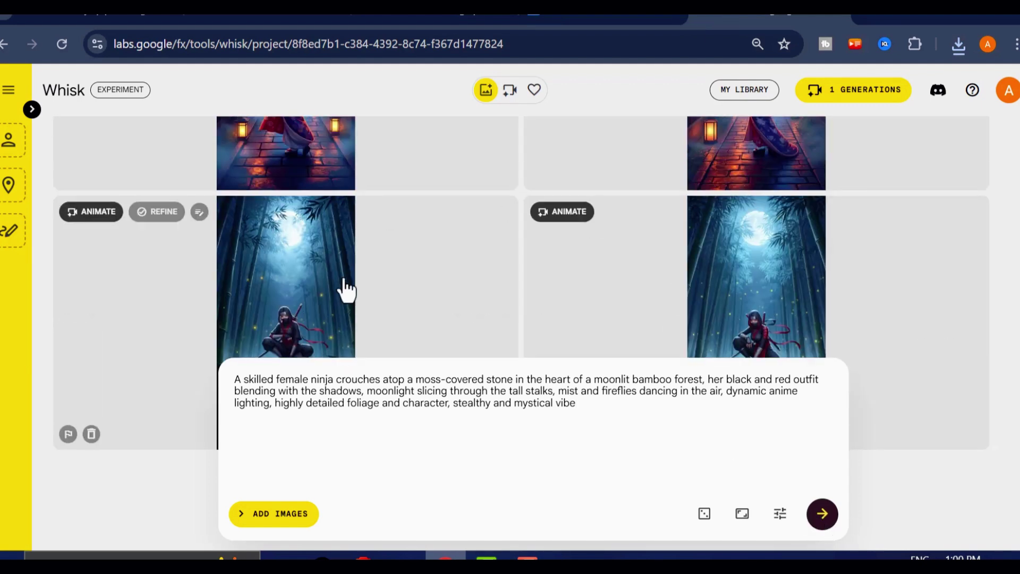
click(480, 325)
Step: Paste the 'Ancient Village at Dawn' prompt into Whisk and generate village images
key(ctrl+shift+Tab)
drag(292, 231, 391, 279)
right_click(394, 245)
click(420, 260)
key(ctrl+Tab)
key(ctrl+a)
right_click(411, 402)
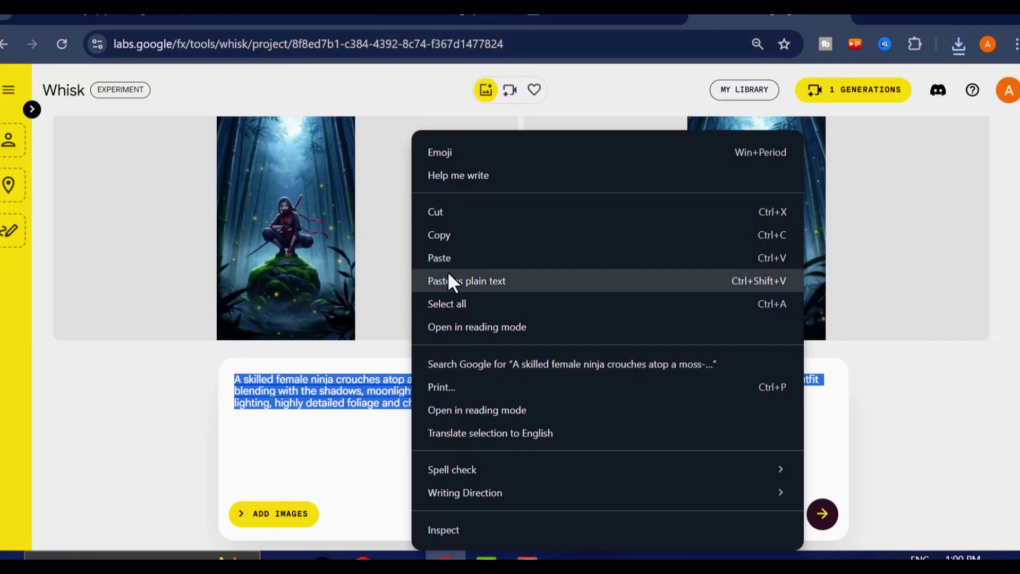
click(447, 280)
click(822, 513)
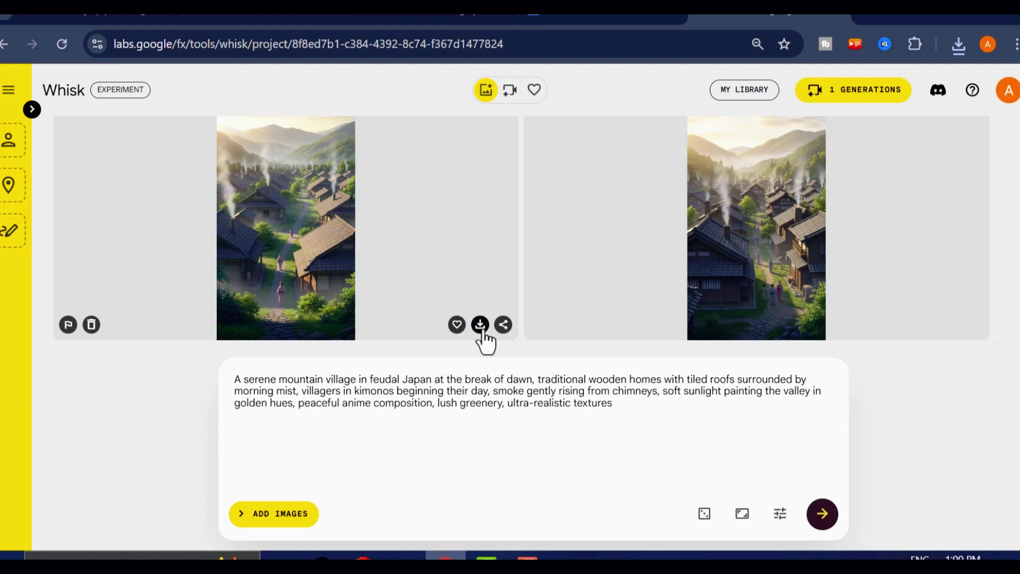
Step: Paste the mountaintop samurai duel prompt into Whisk, generate, and download a duel image
key(ctrl+shift+Tab)
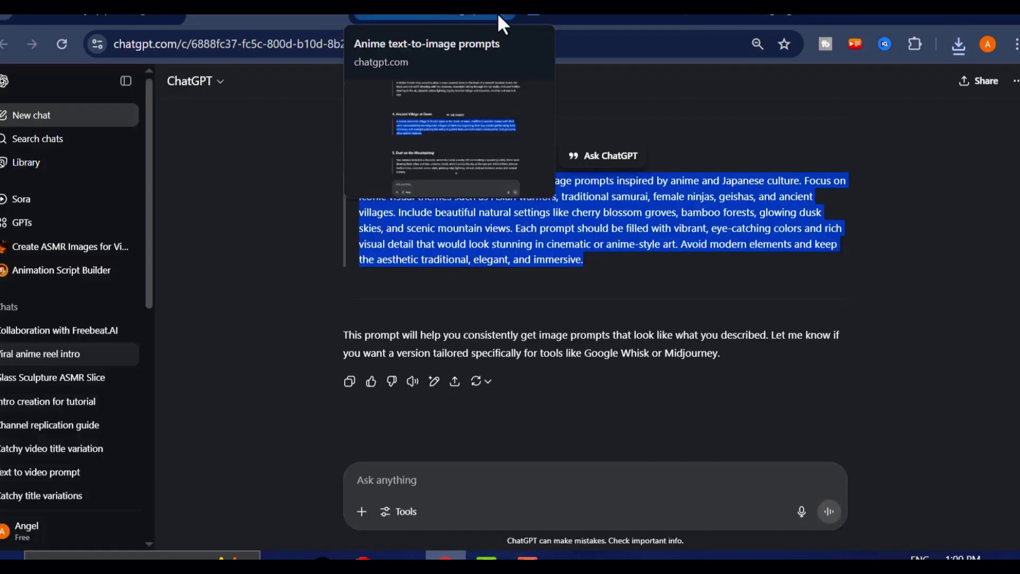
click(478, 12)
scroll(302, 276, down, 2)
drag(301, 275, 326, 322)
right_click(376, 303)
click(420, 319)
key(ctrl+Tab)
key(ctrl+a)
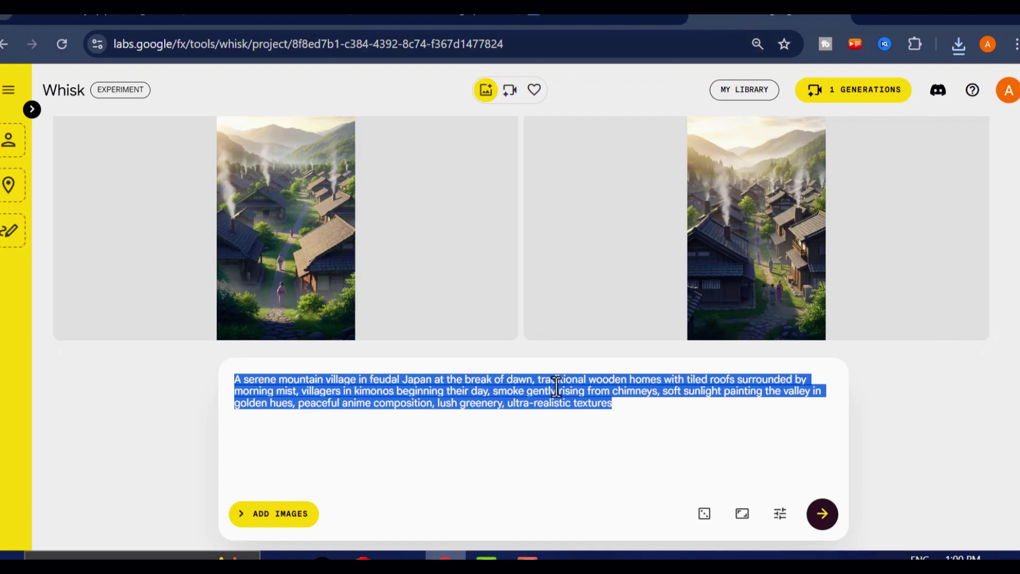
right_click(551, 390)
click(592, 257)
click(819, 514)
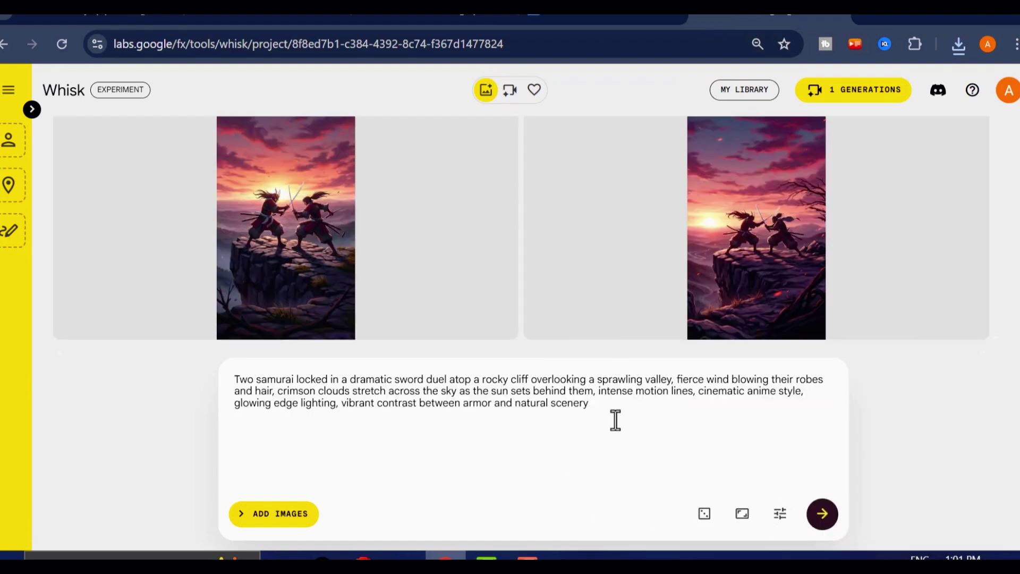
click(480, 324)
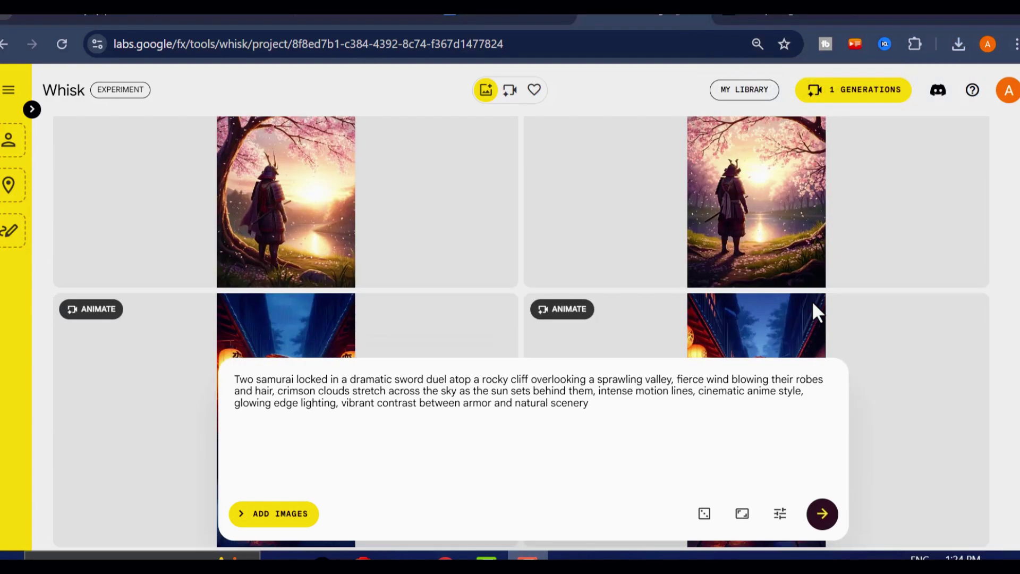
scroll(812, 300, down, 15)
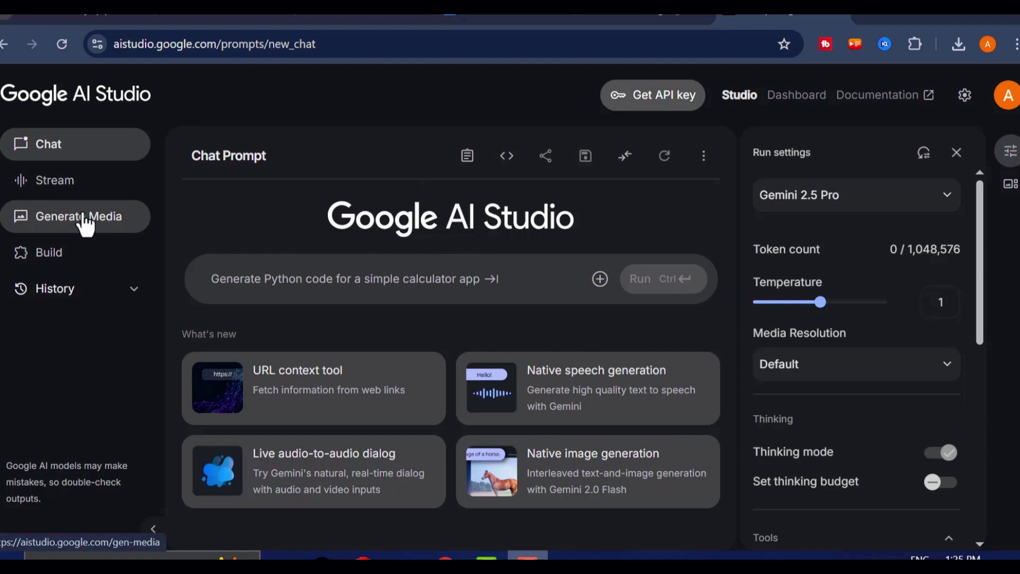
Step: Open the Veo video generator in Google AI Studio and dismiss the free-quota notice
click(85, 223)
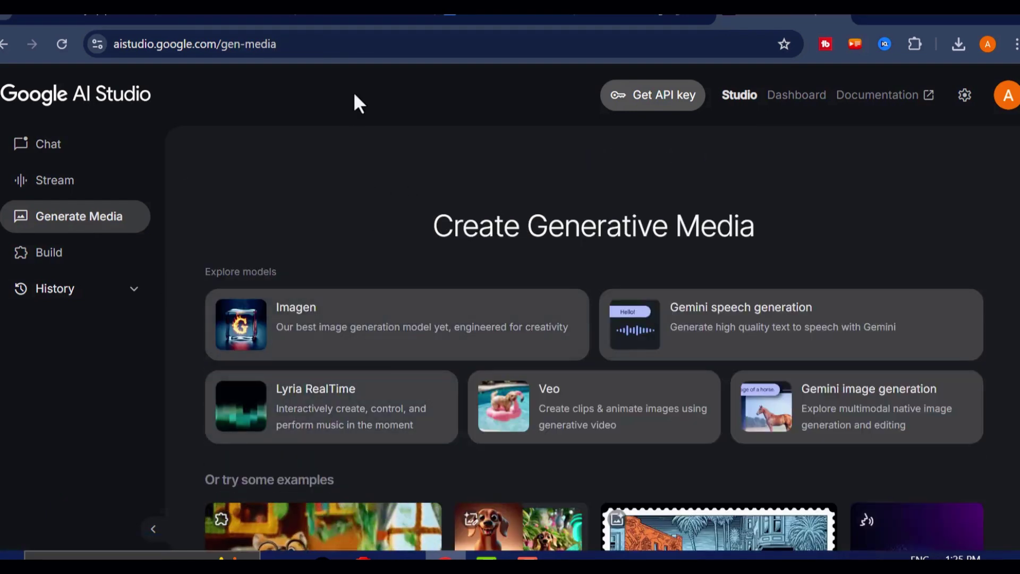
scroll(432, 276, down, 2)
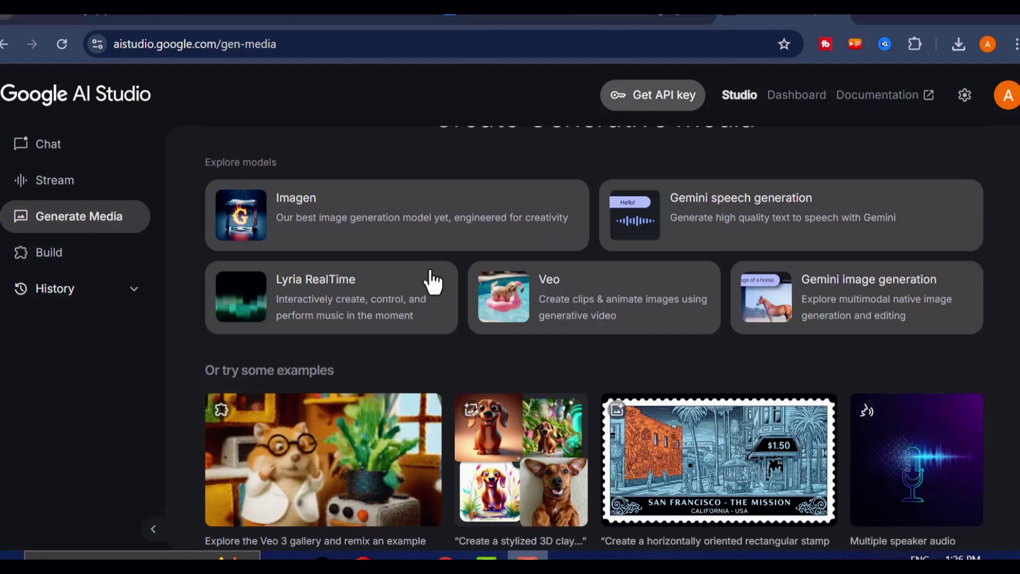
click(586, 310)
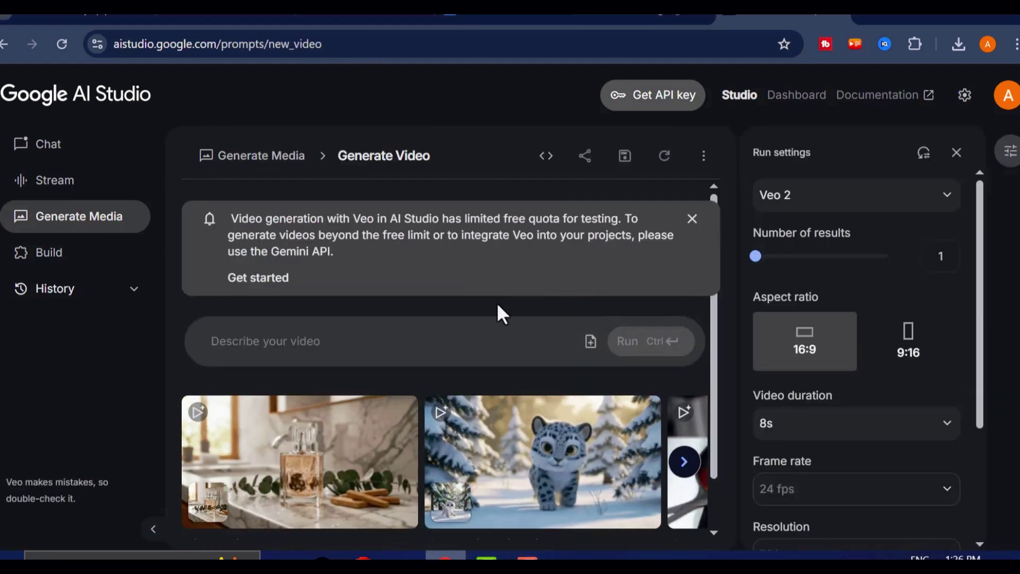
click(692, 220)
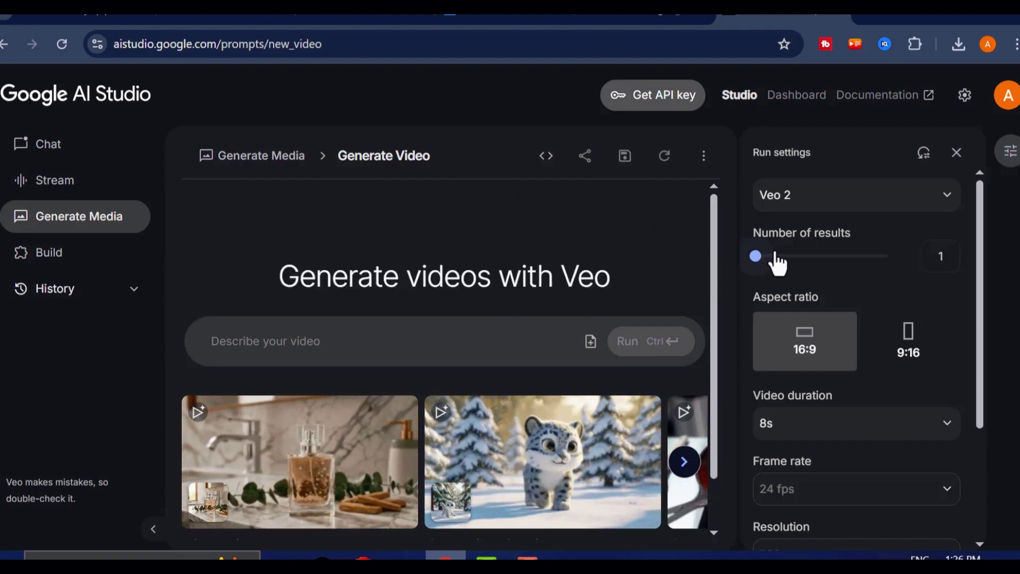
Step: Keep one result, choose the 9:16 aspect ratio, and leave the duration at 8 seconds
drag(845, 258, 892, 257)
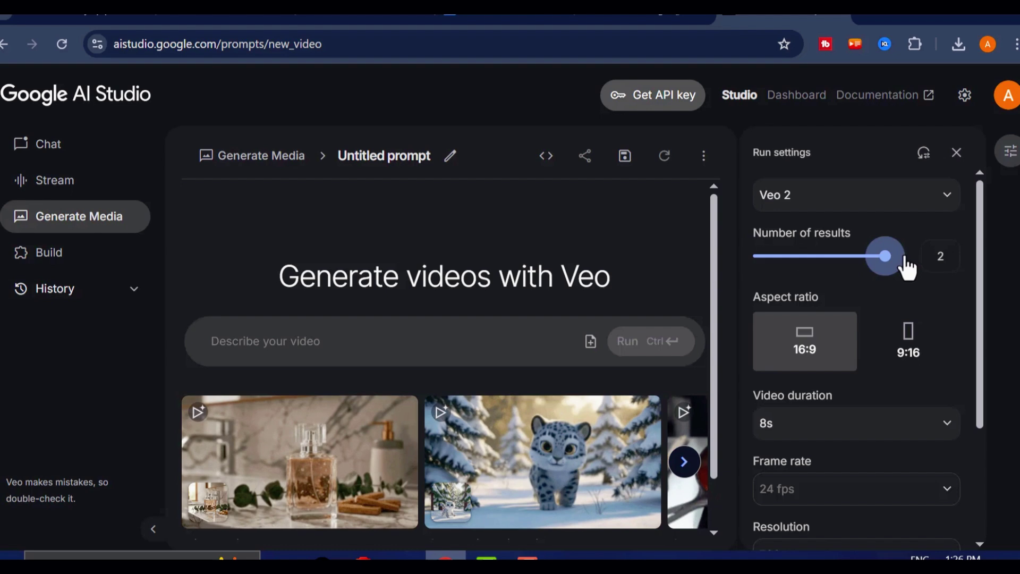
drag(822, 264, 774, 268)
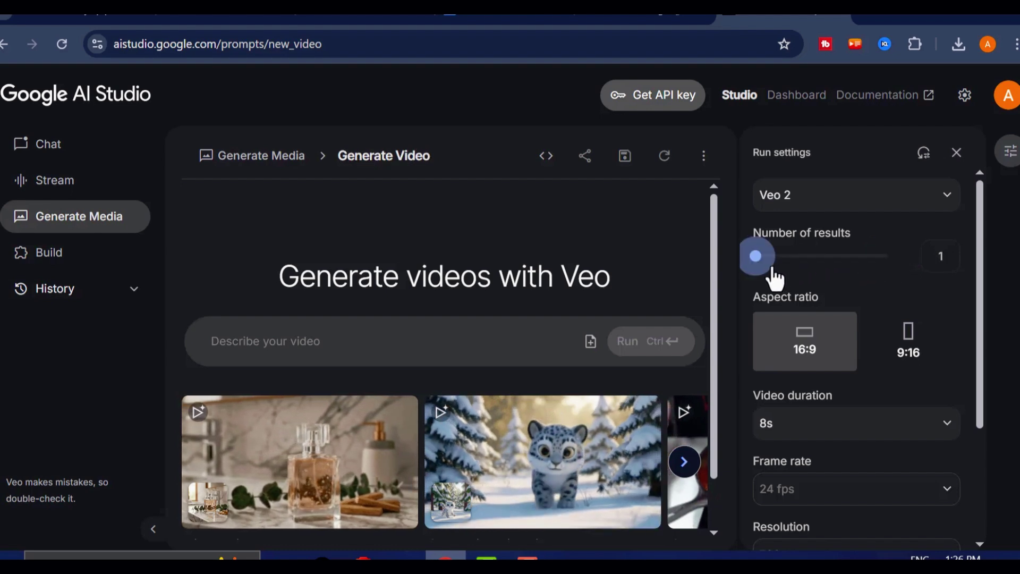
click(909, 351)
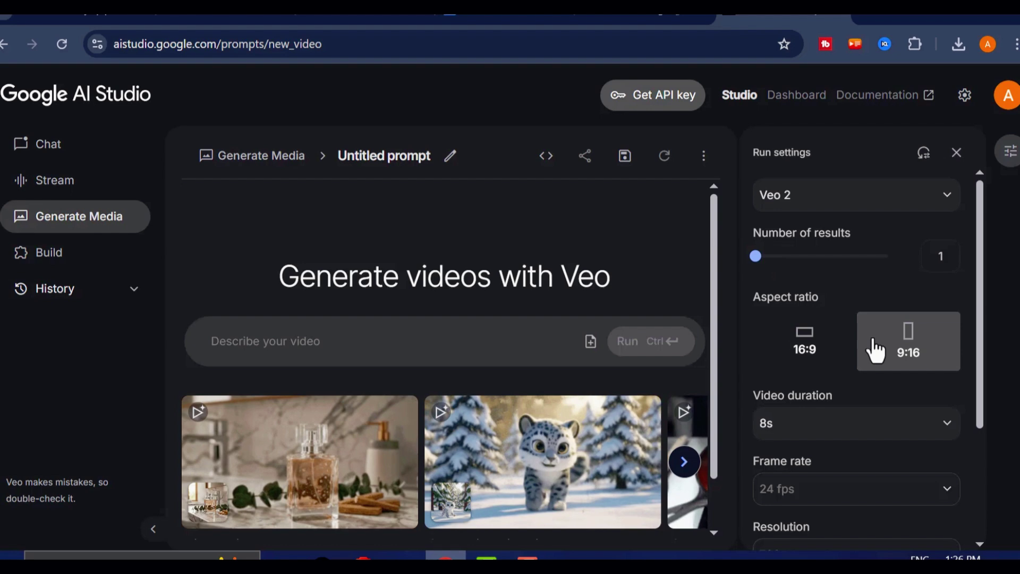
scroll(898, 351, down, 2)
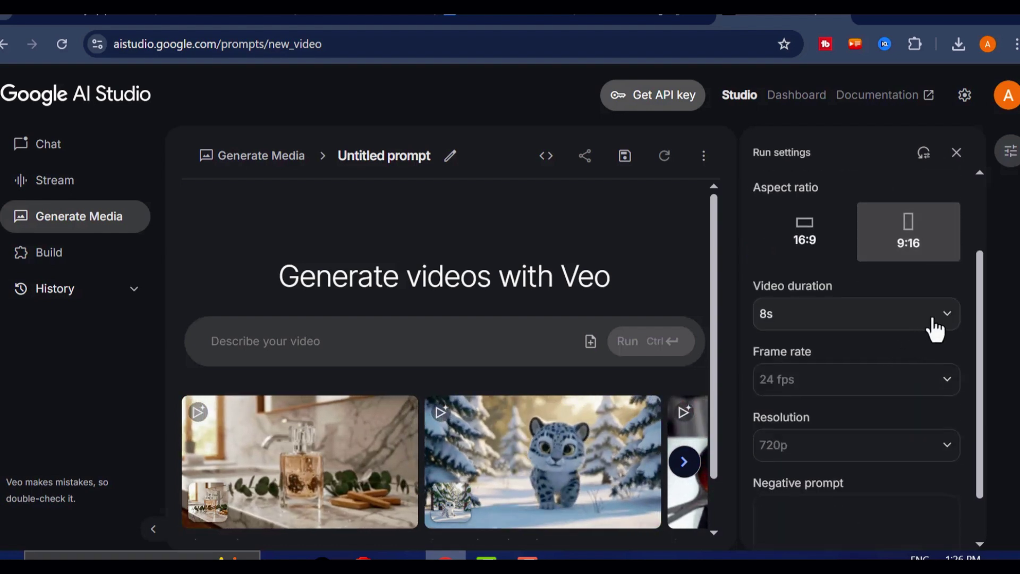
click(941, 328)
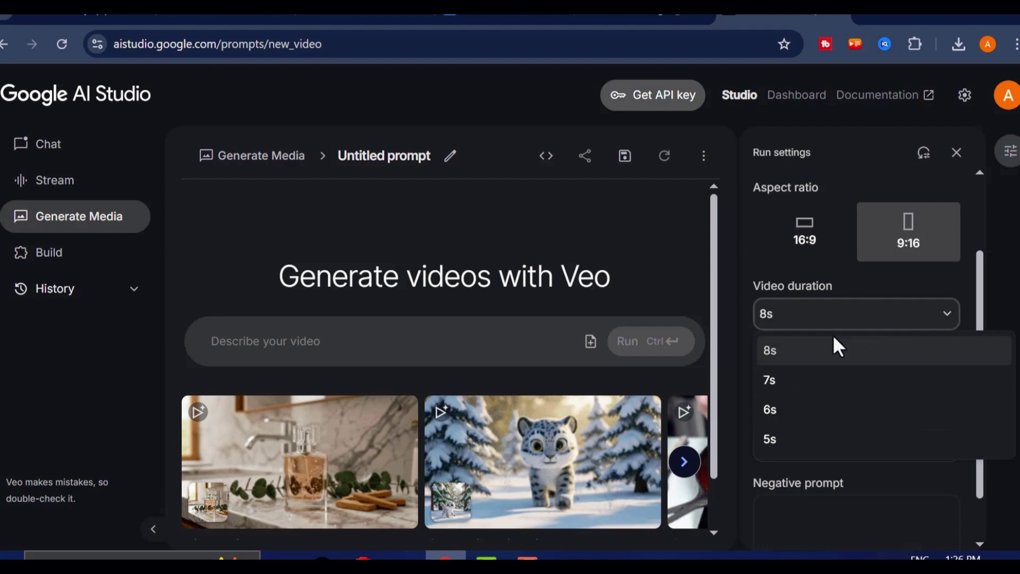
click(814, 352)
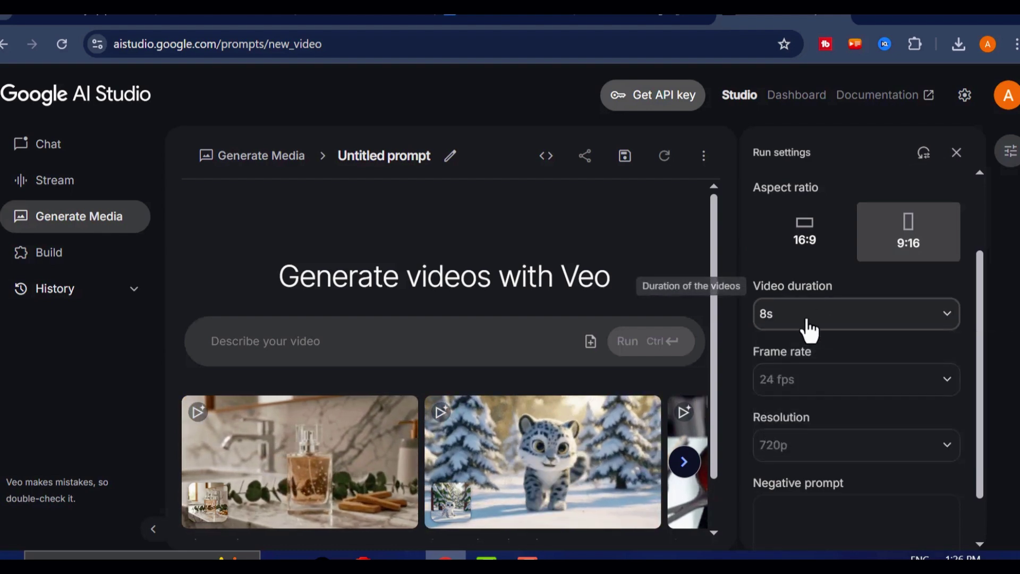
scroll(815, 335, down, 1)
scroll(827, 385, up, 3)
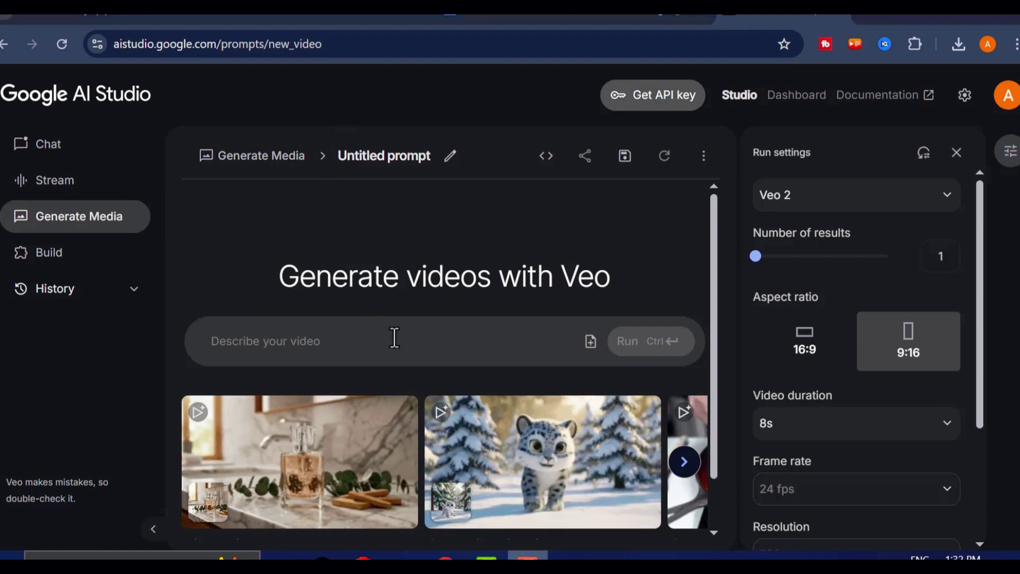
Step: Upload the Whisk_97f37c3c02 samurai image as the video's starting frame
click(590, 341)
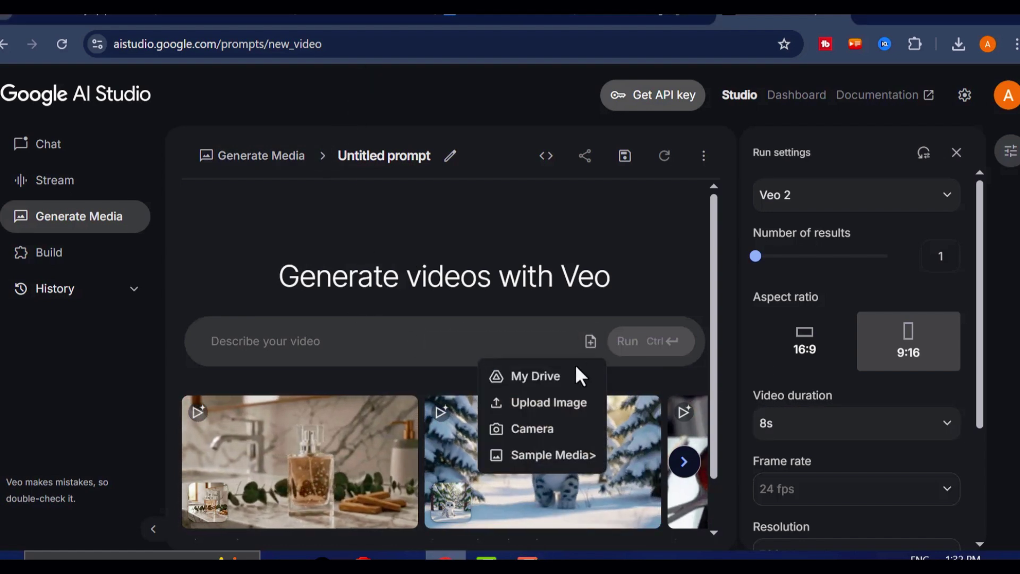
click(555, 404)
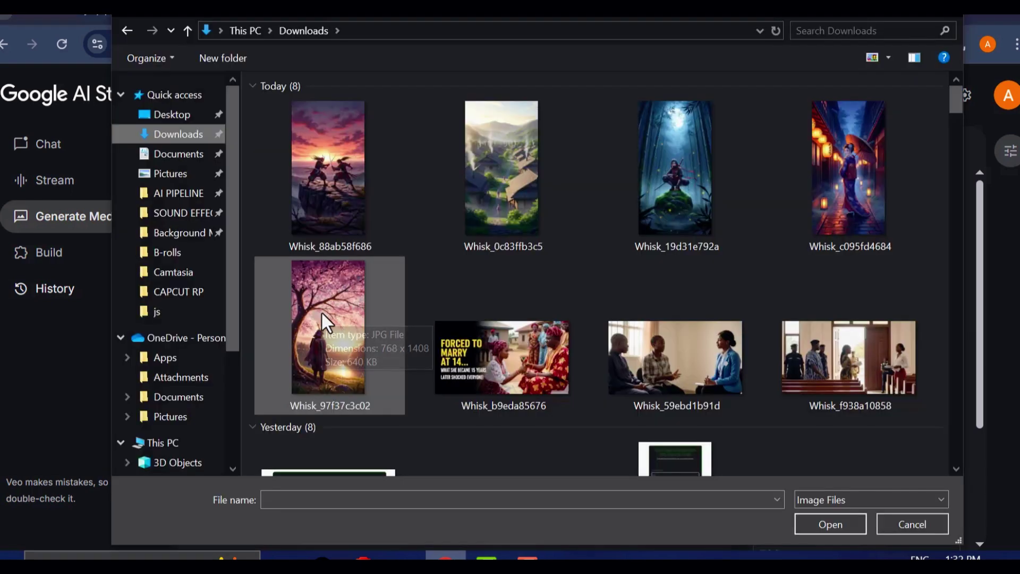
click(322, 314)
click(810, 524)
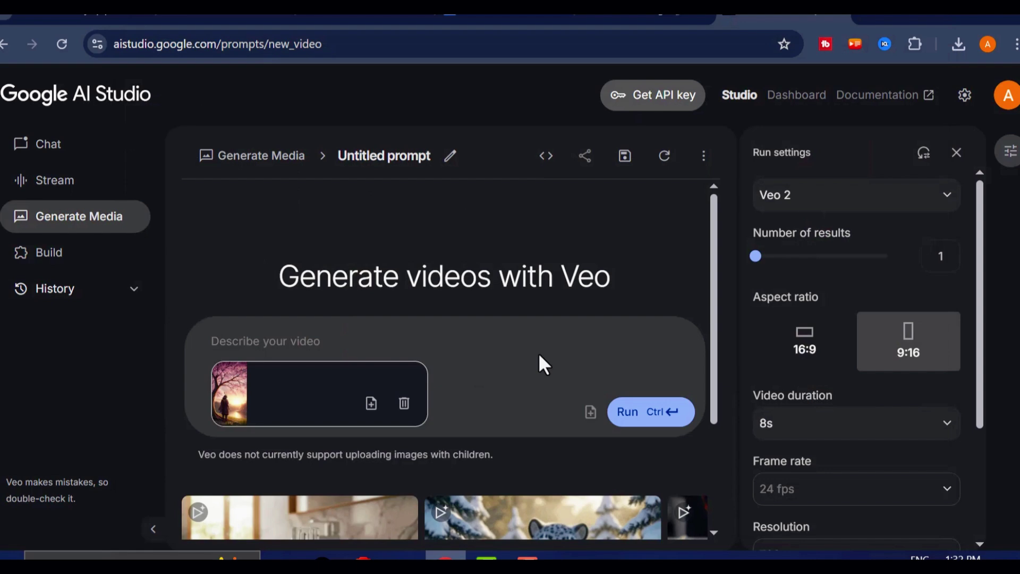
Step: Paste the first samurai prompt from ChatGPT into the description and run Veo
click(364, 345)
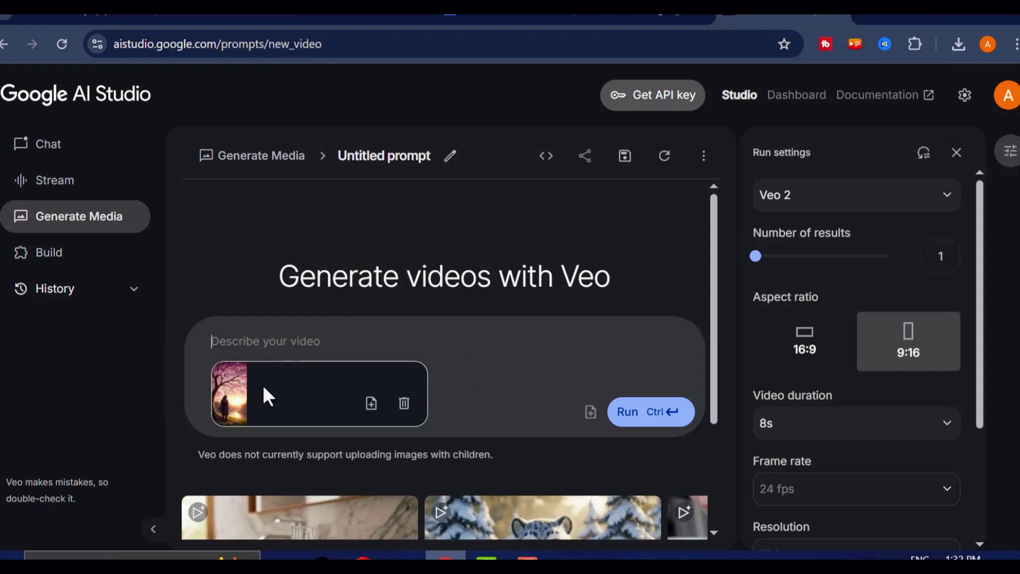
click(365, 19)
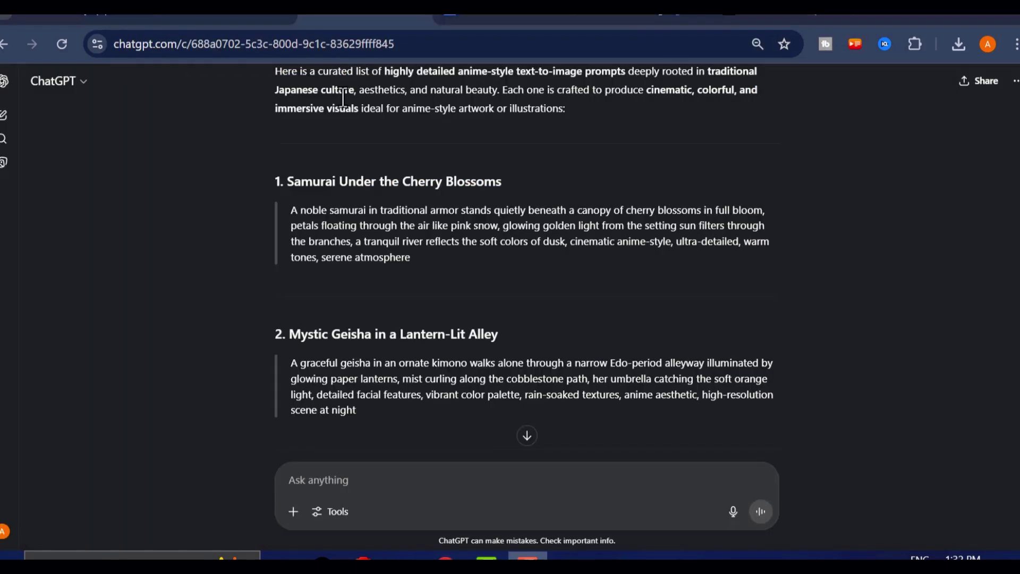
drag(291, 210, 424, 259)
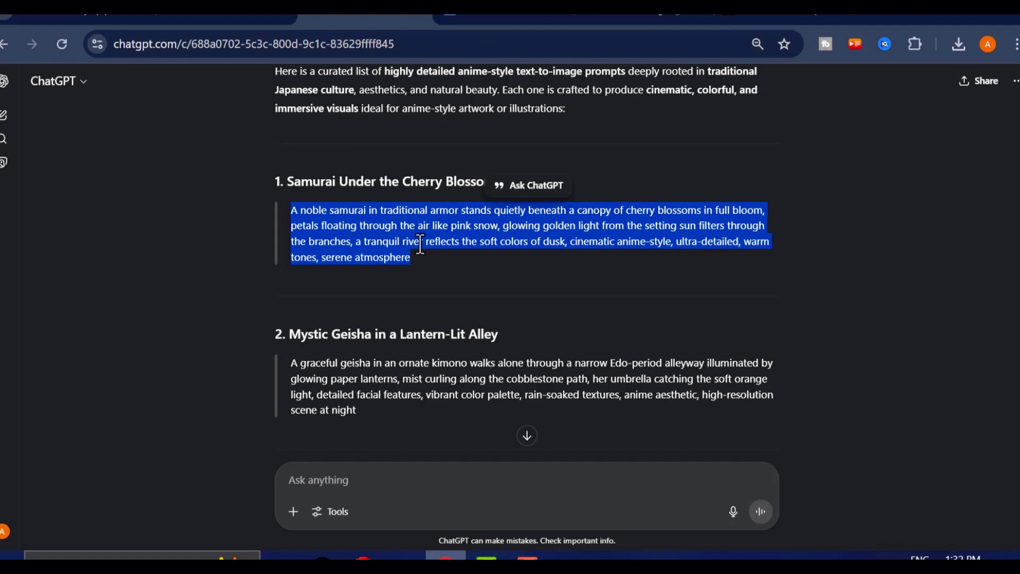
right_click(420, 247)
click(443, 265)
click(754, 18)
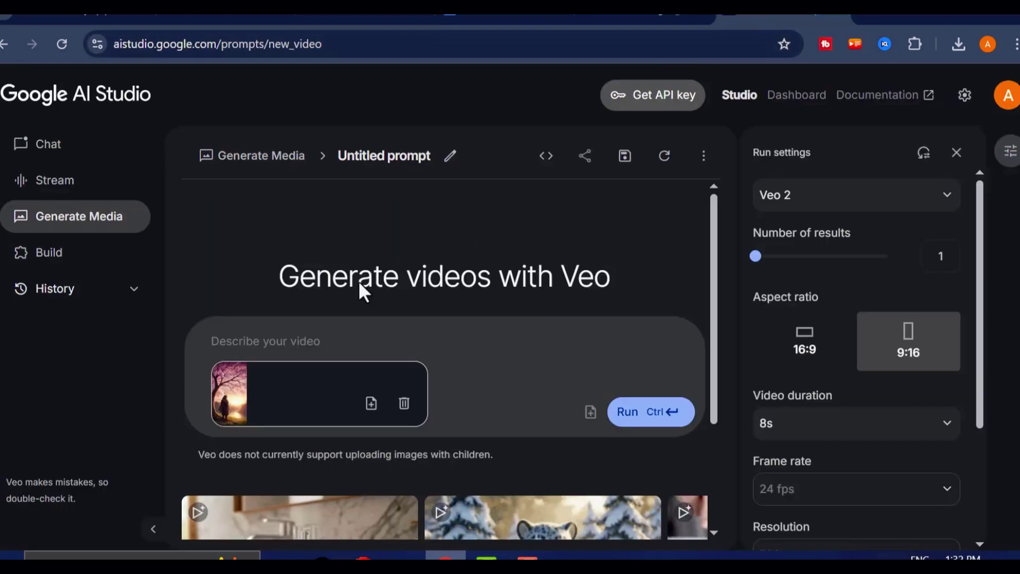
click(284, 342)
right_click(286, 342)
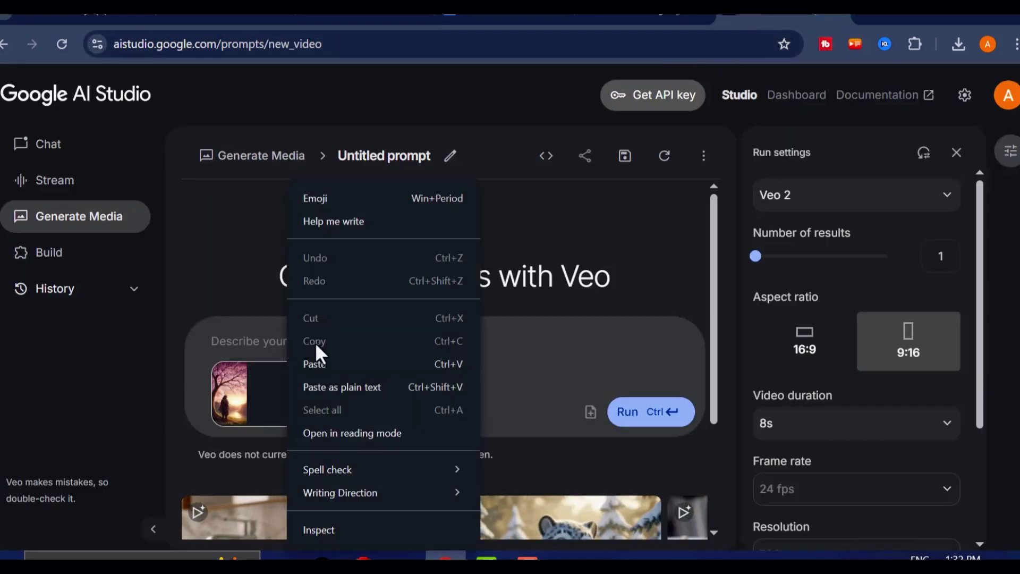
click(319, 364)
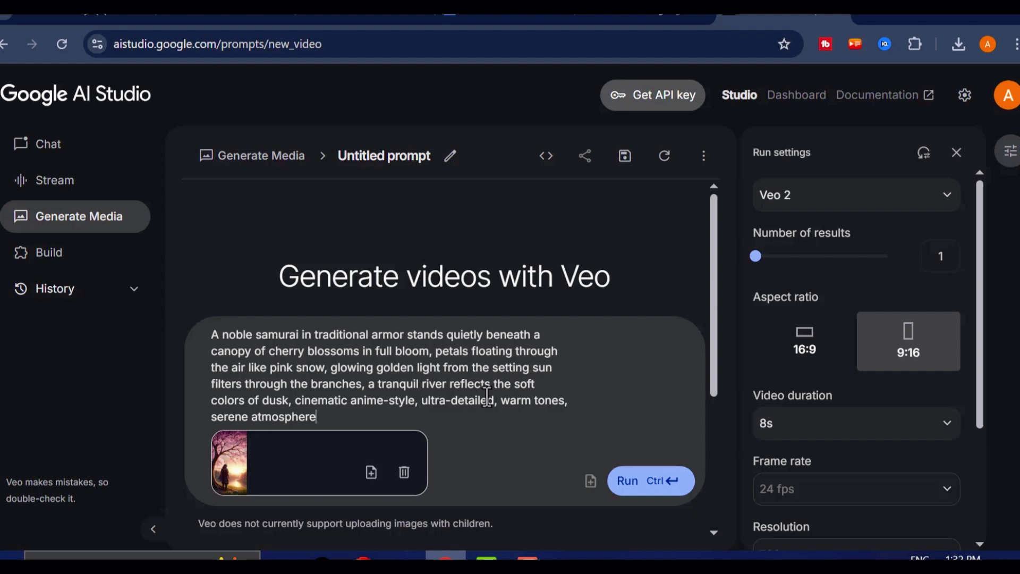
scroll(657, 457, down, 2)
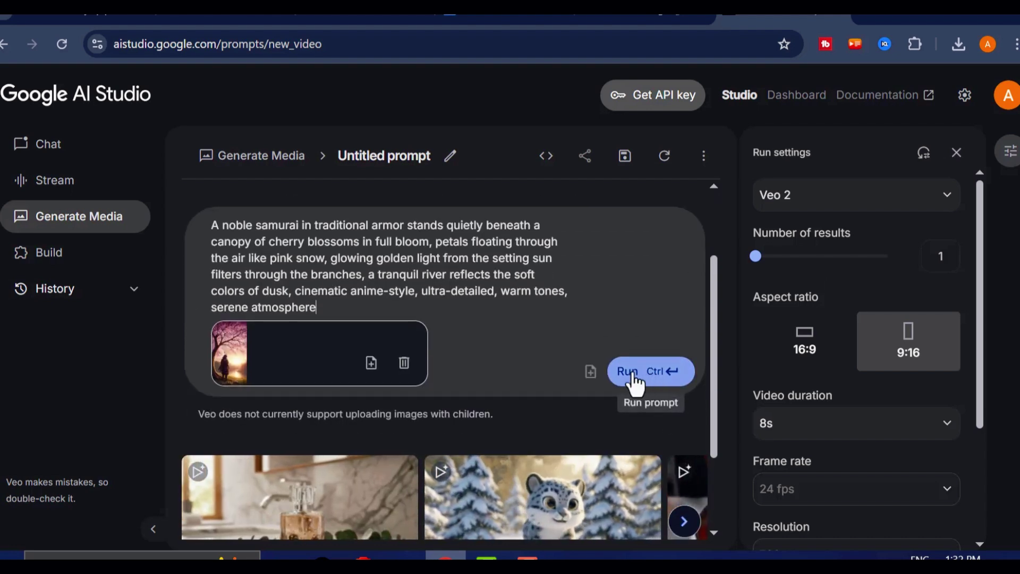
click(643, 372)
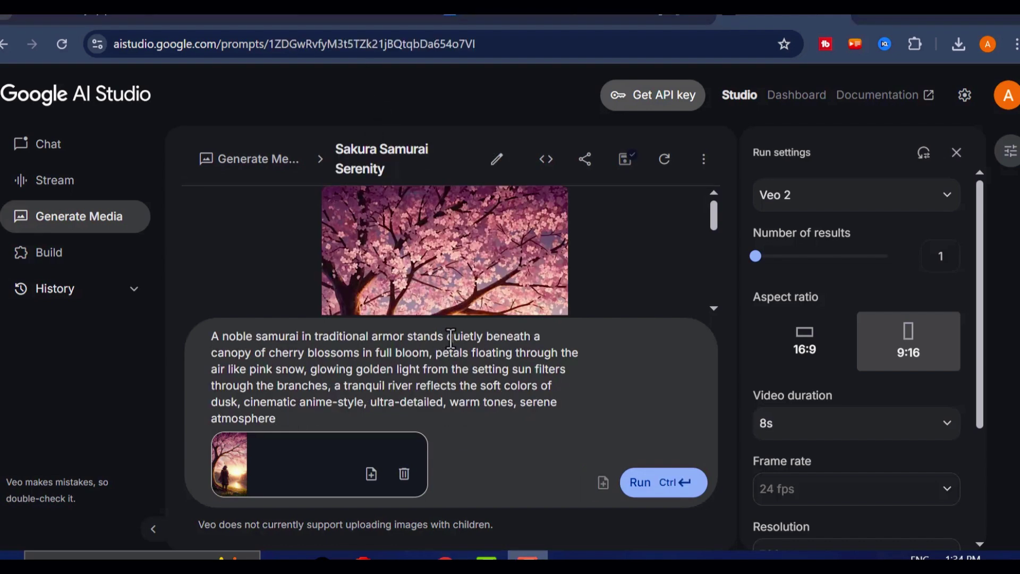
Step: Delete the previous prompt text and remove the attached samurai image
triple_click(479, 359)
key(BackSpace)
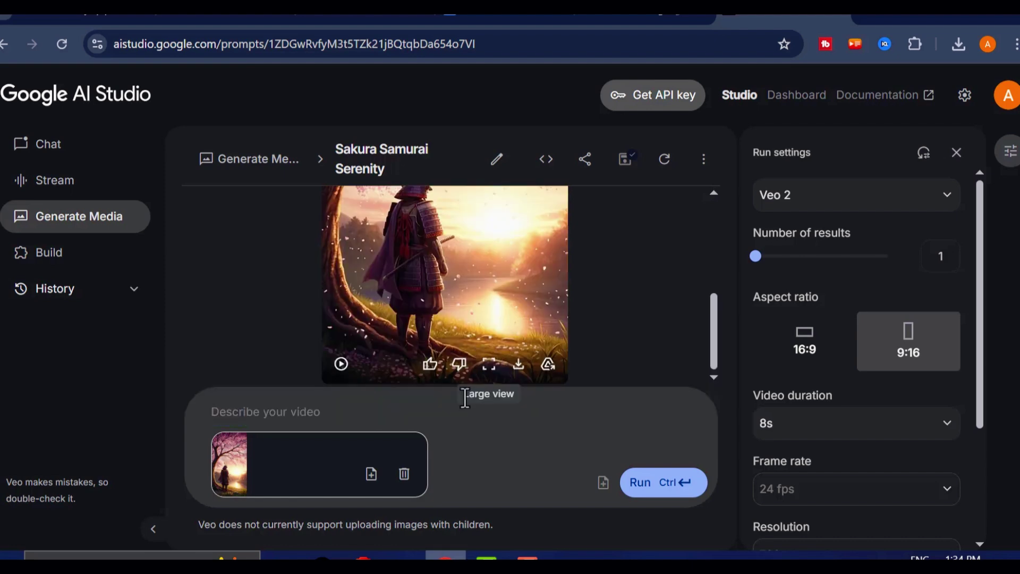
click(407, 478)
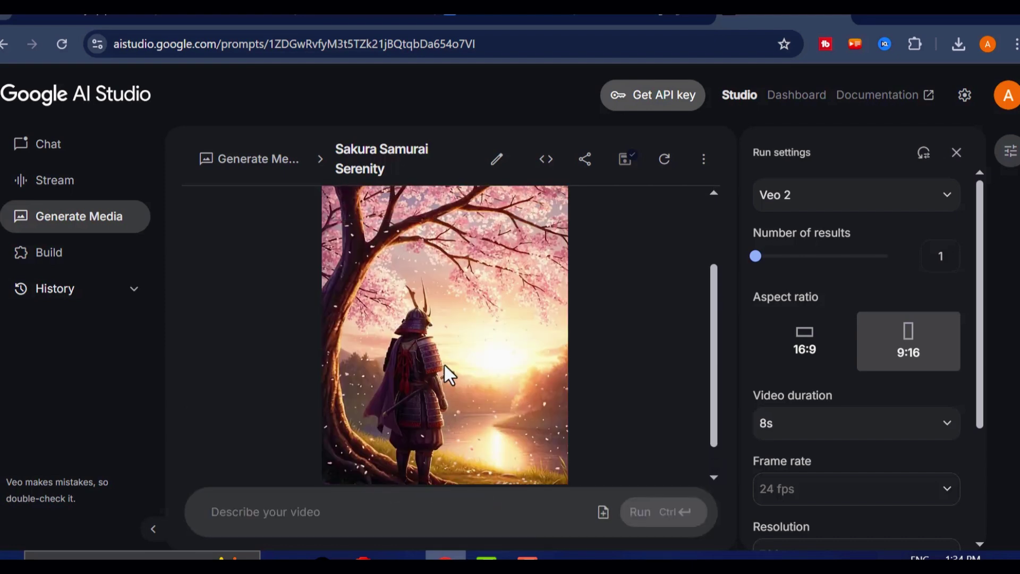
Step: Play the Sakura Samurai Serenity clip enlarged and download it as Generated video 1 (3).mp4
click(341, 465)
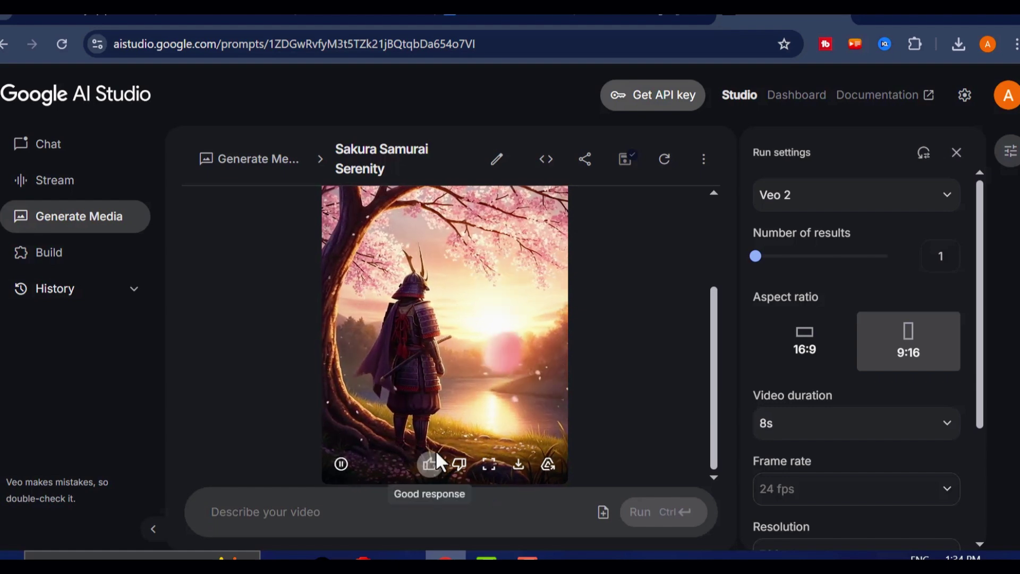
scroll(472, 350, up, 3)
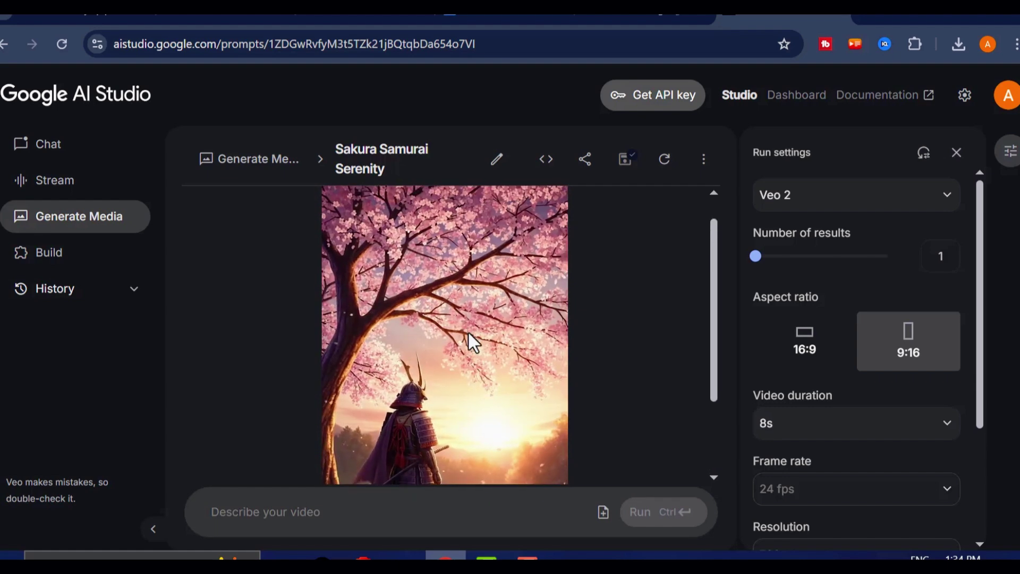
scroll(468, 335, down, 3)
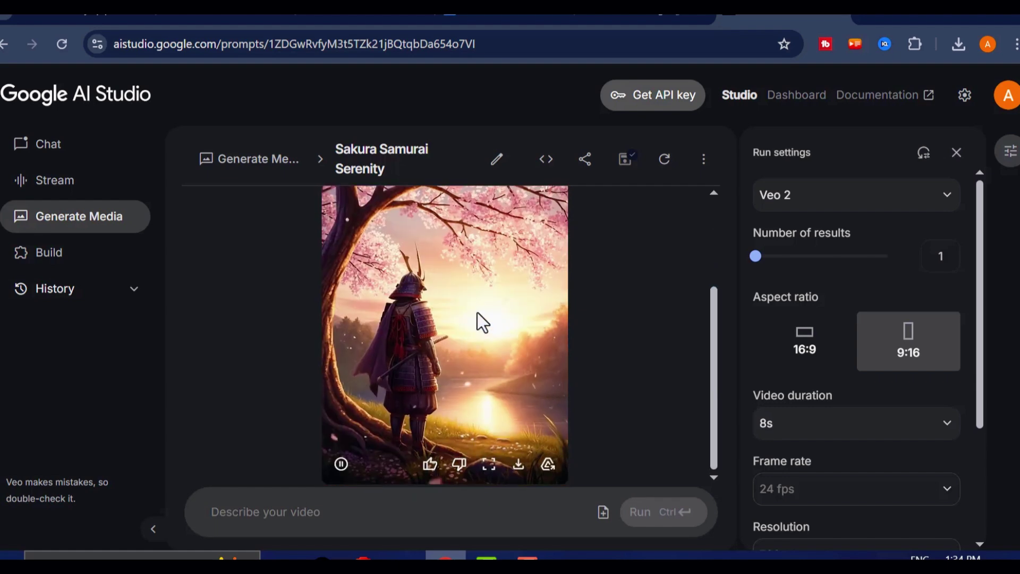
click(488, 465)
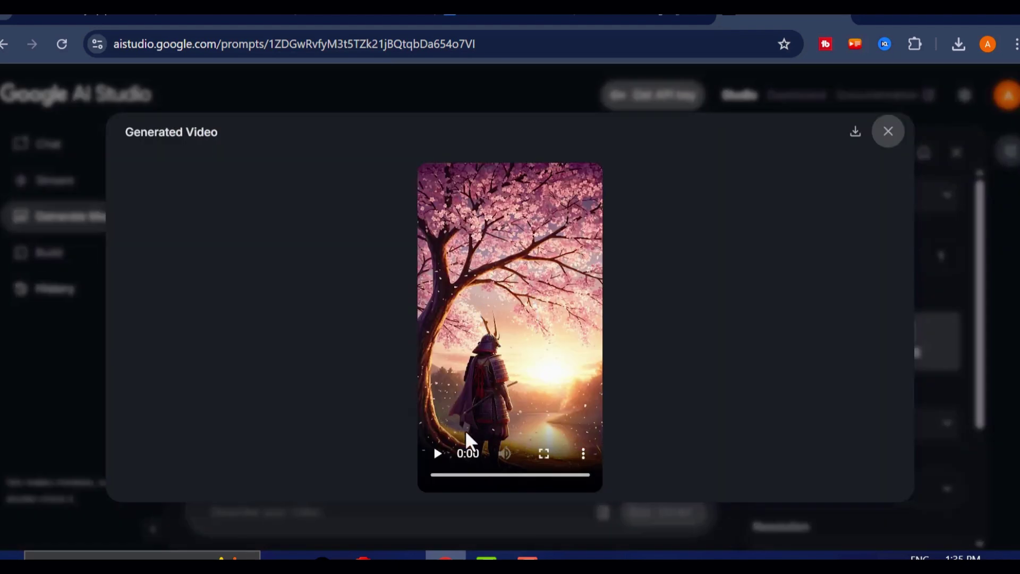
click(438, 454)
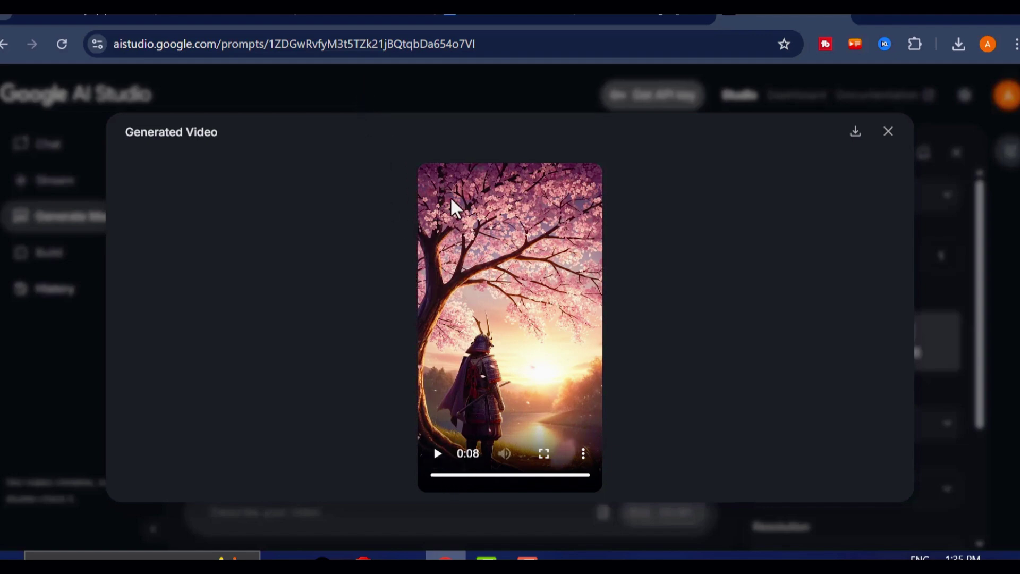
click(857, 133)
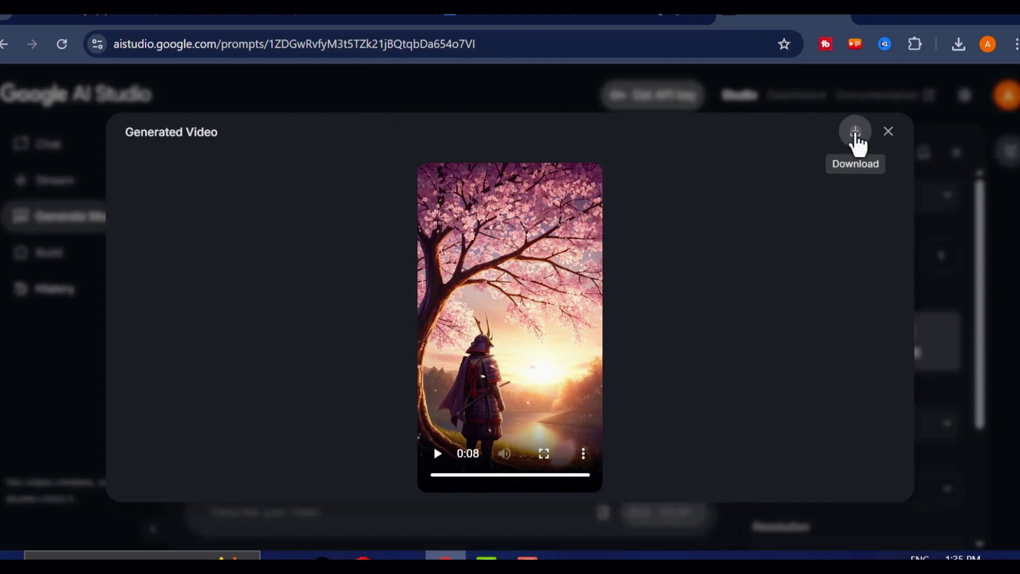
click(887, 134)
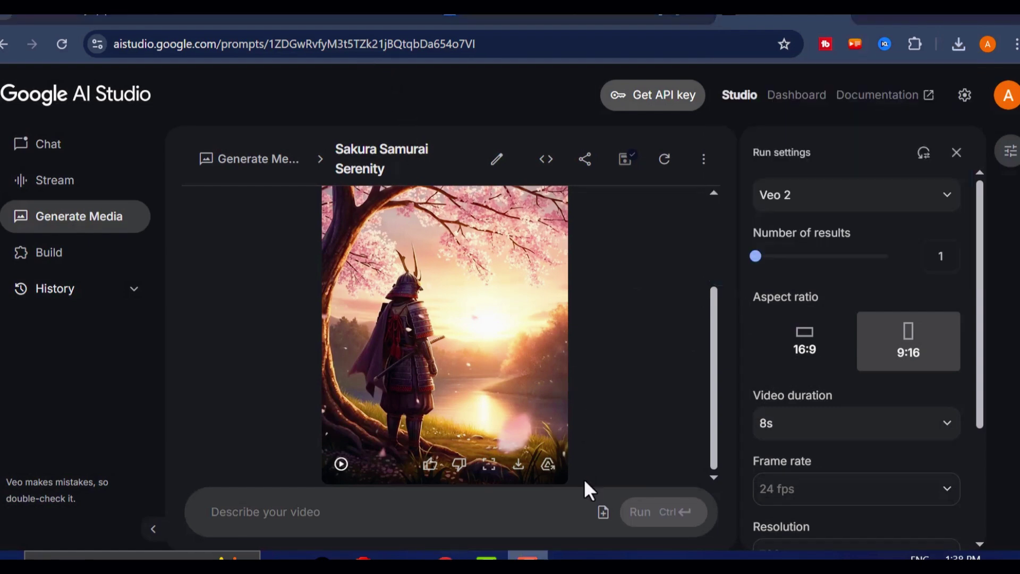
Step: Generate the geisha lantern-alley clip from its image and prompt, then download it
click(603, 512)
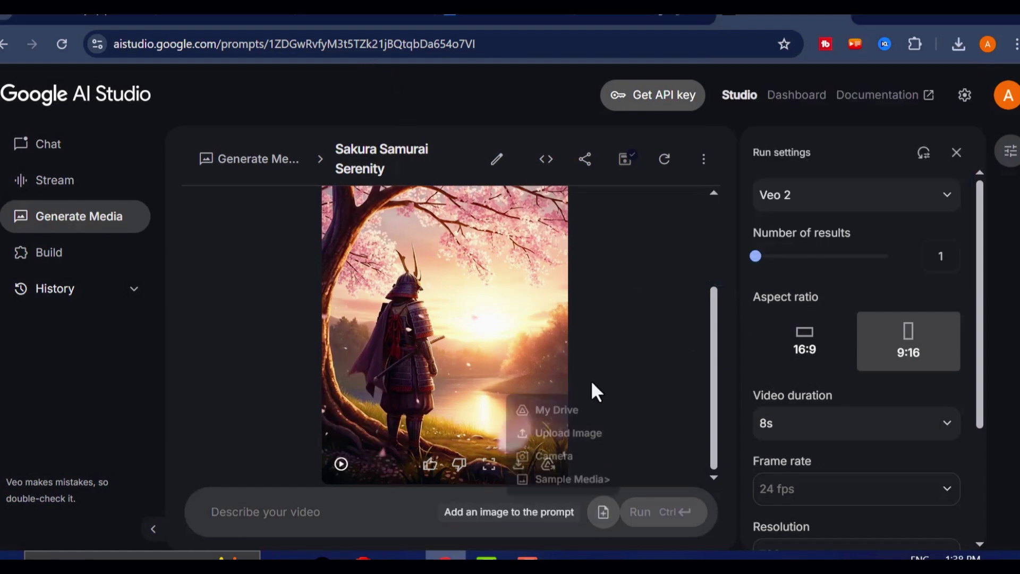
click(561, 424)
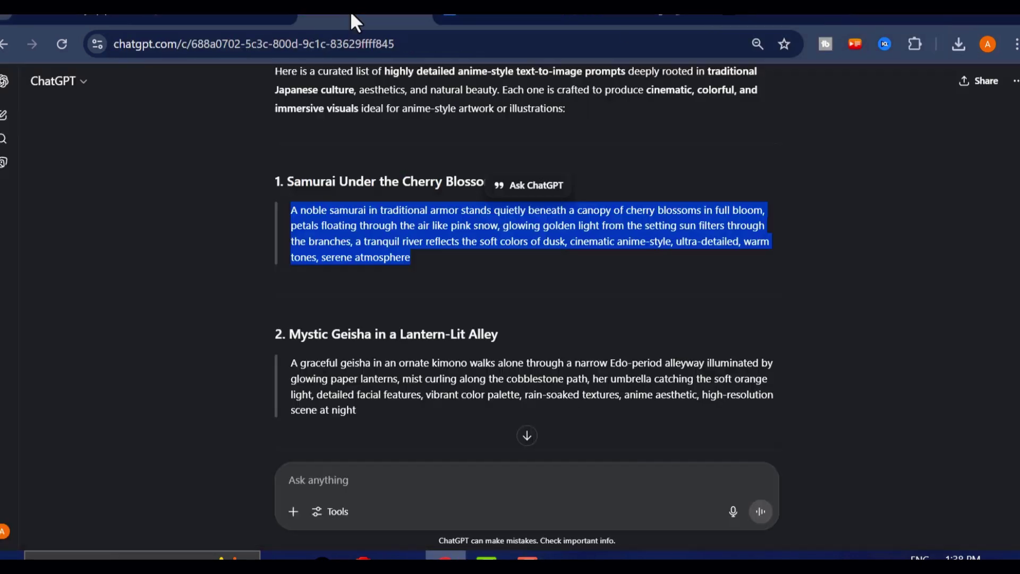
scroll(368, 290, down, 2)
triple_click(368, 290)
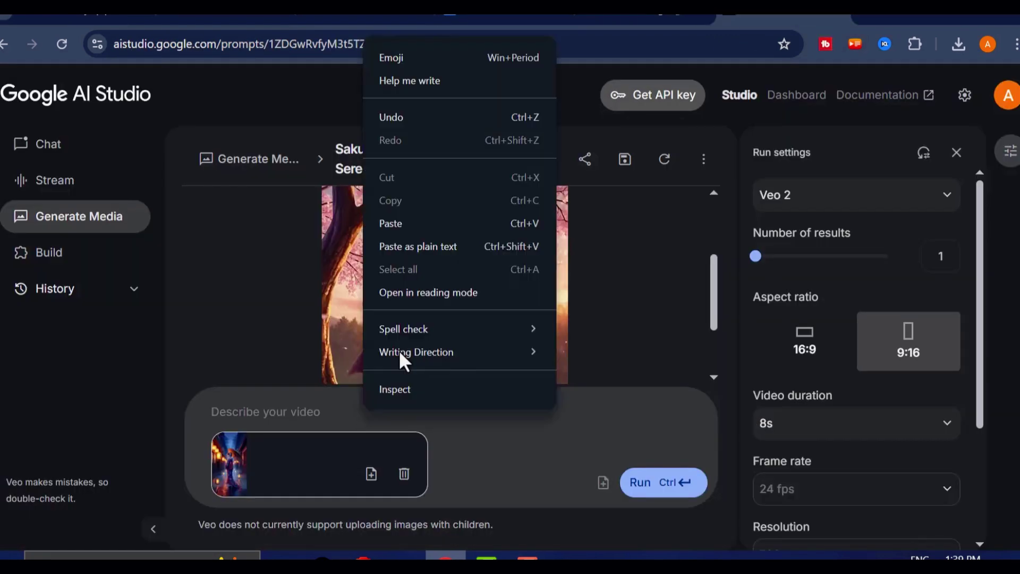
click(387, 157)
click(652, 485)
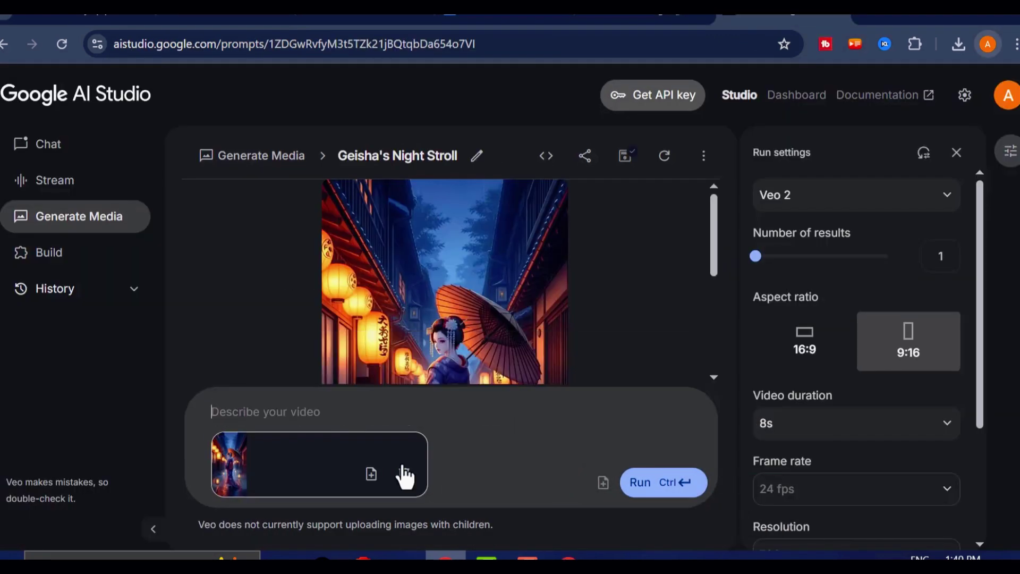
click(405, 477)
click(453, 462)
click(855, 131)
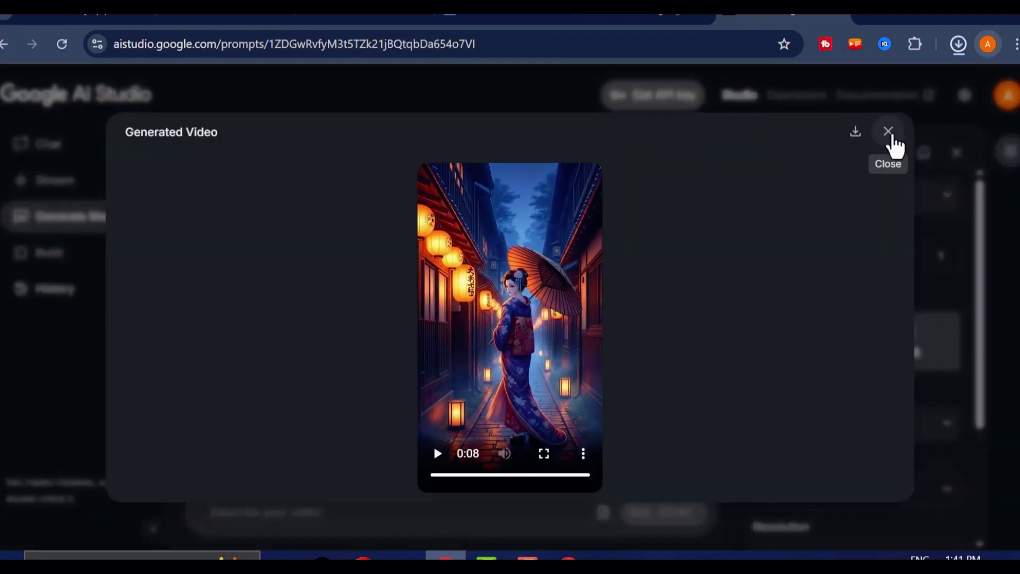
click(891, 133)
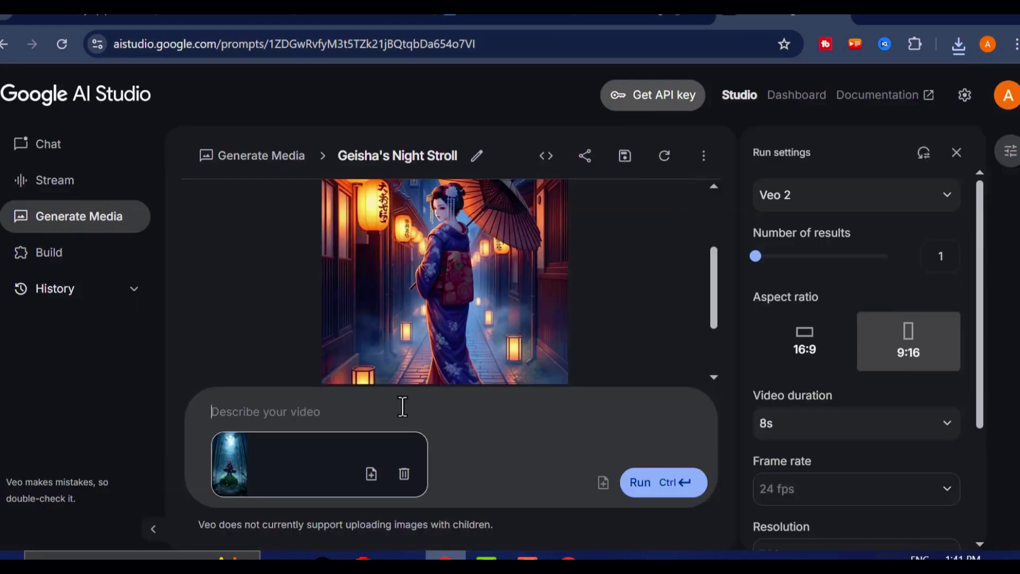
Step: Run the ninja bamboo-forest prompt with Ctrl+Enter, preview the clip enlarged, and download it
key(ctrl+v)
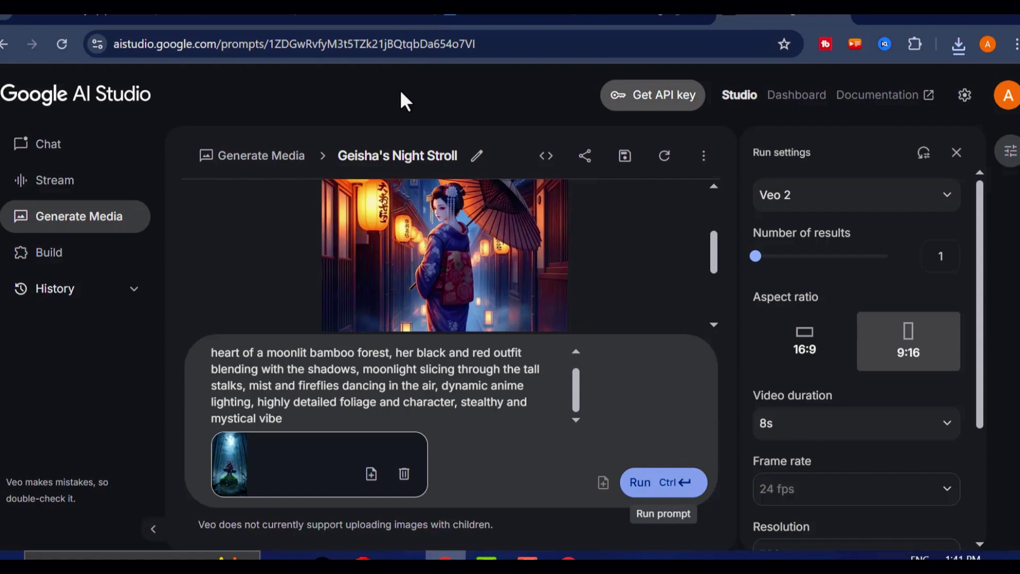
key(ctrl+Return)
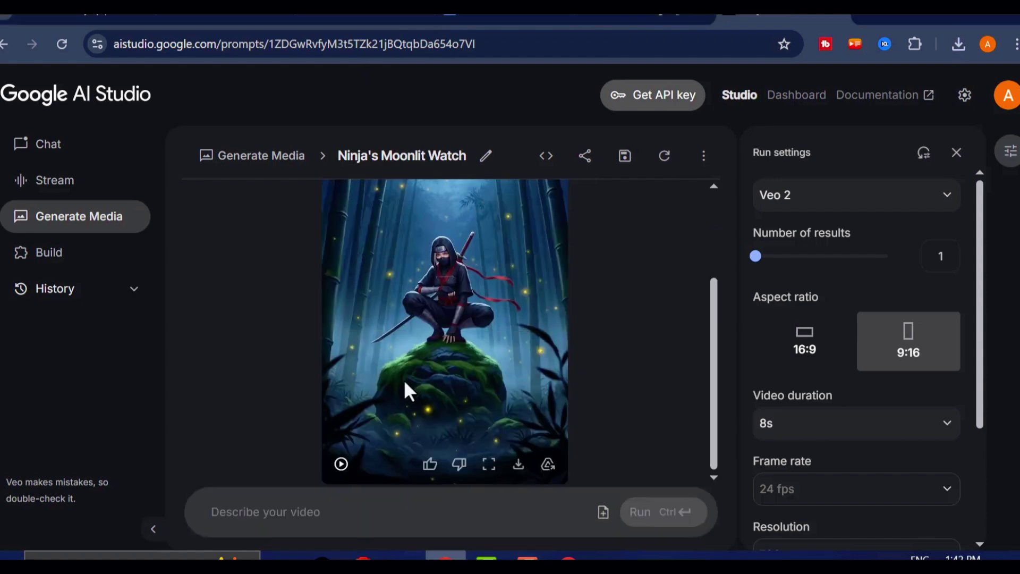
click(406, 391)
click(436, 456)
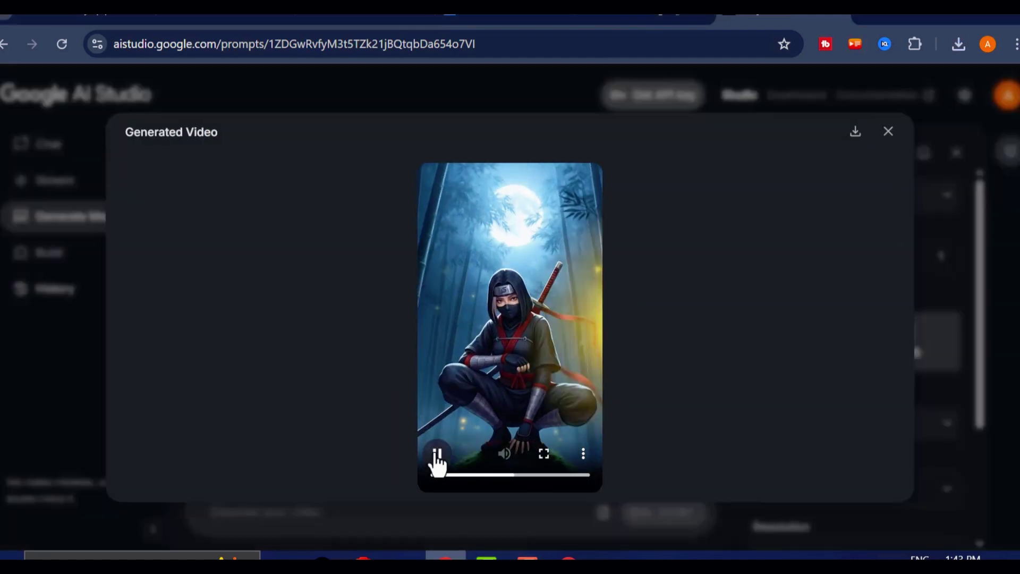
click(436, 457)
click(855, 131)
click(888, 132)
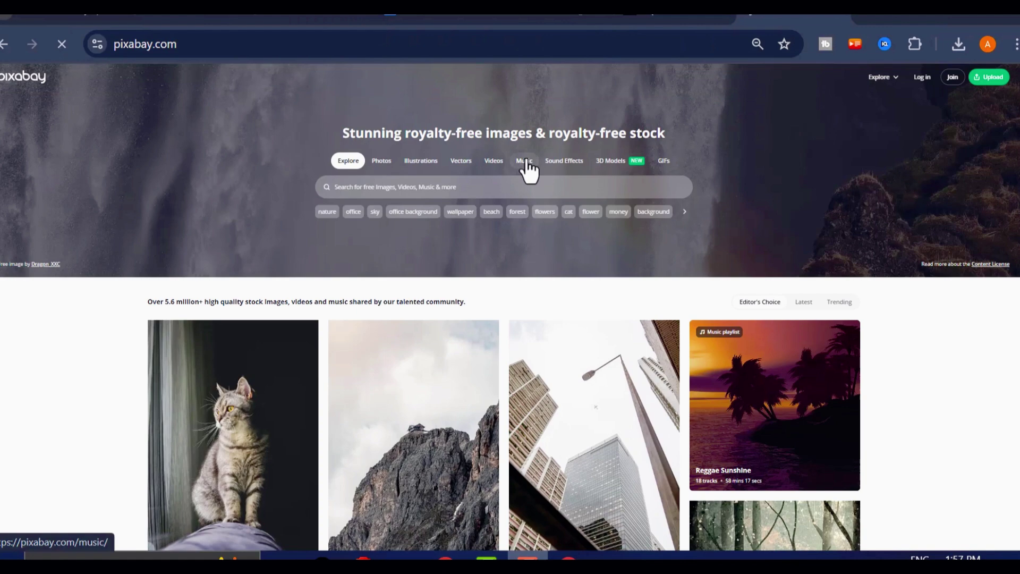
Step: Open Pixabay's royalty-free music library and browse it
click(526, 163)
scroll(526, 282, down, 2)
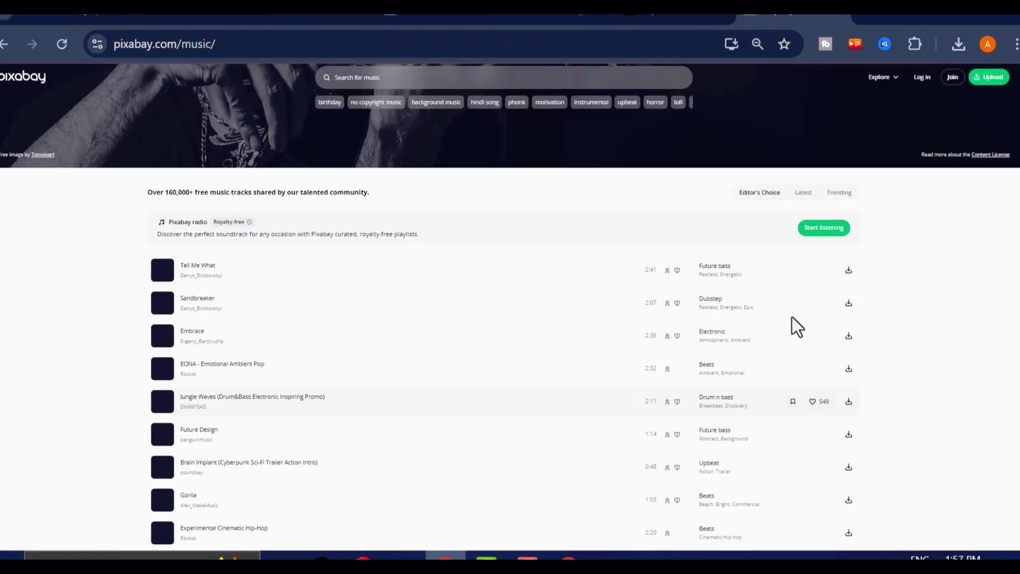
scroll(298, 337, down, 2)
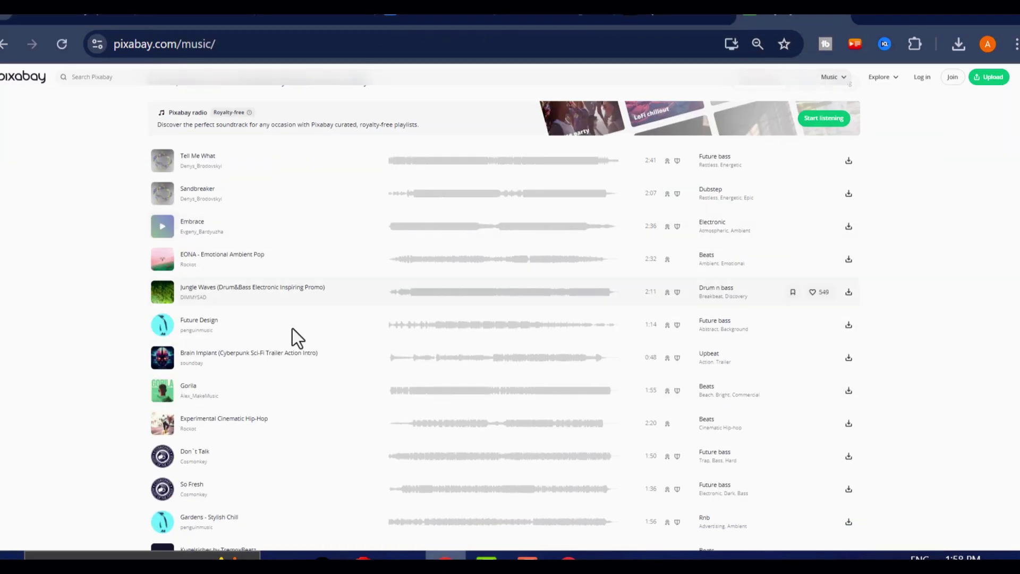
scroll(849, 392, down, 5)
scroll(710, 346, up, 10)
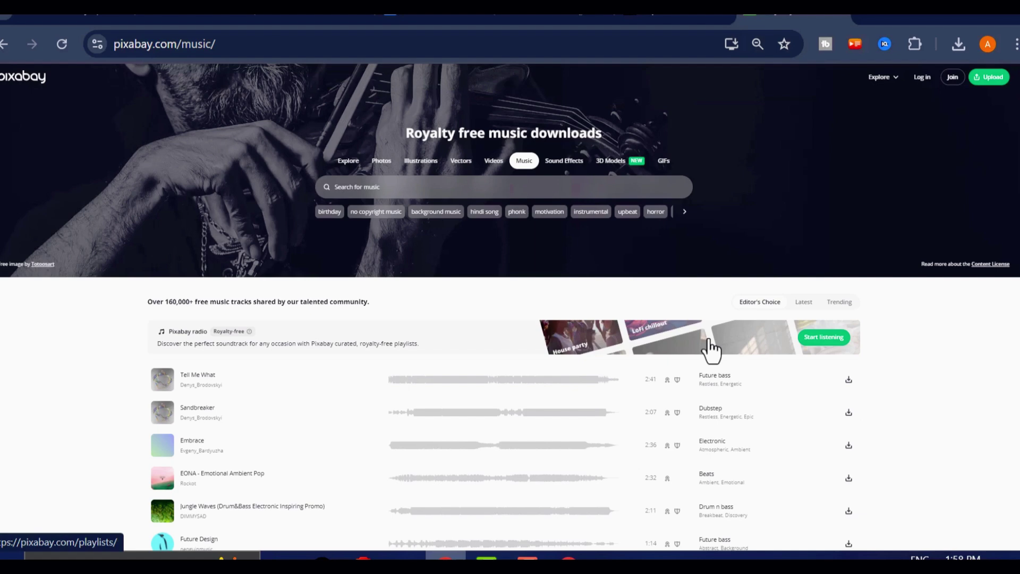
Step: Search Pixabay music for 'calm background music', browse the results, then switch to Suno
click(404, 187)
click(410, 229)
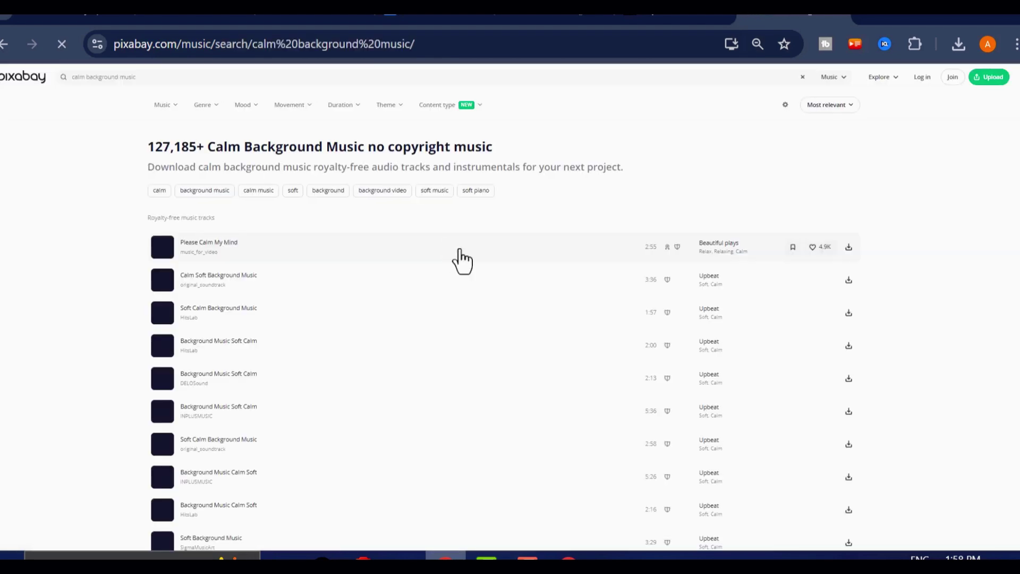
scroll(701, 291, down, 3)
scroll(742, 323, up, 5)
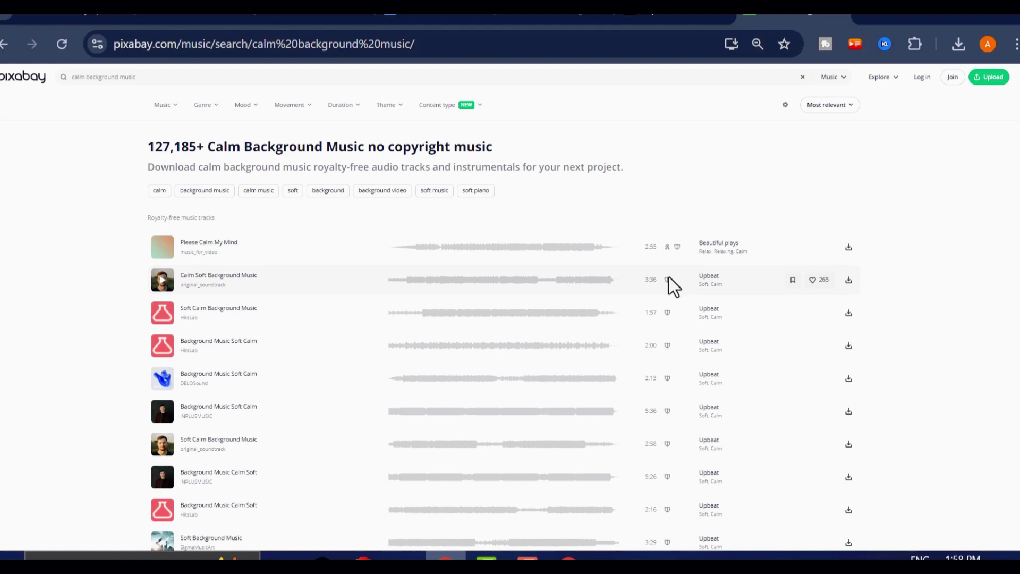
scroll(675, 308, down, 10)
scroll(637, 345, up, 10)
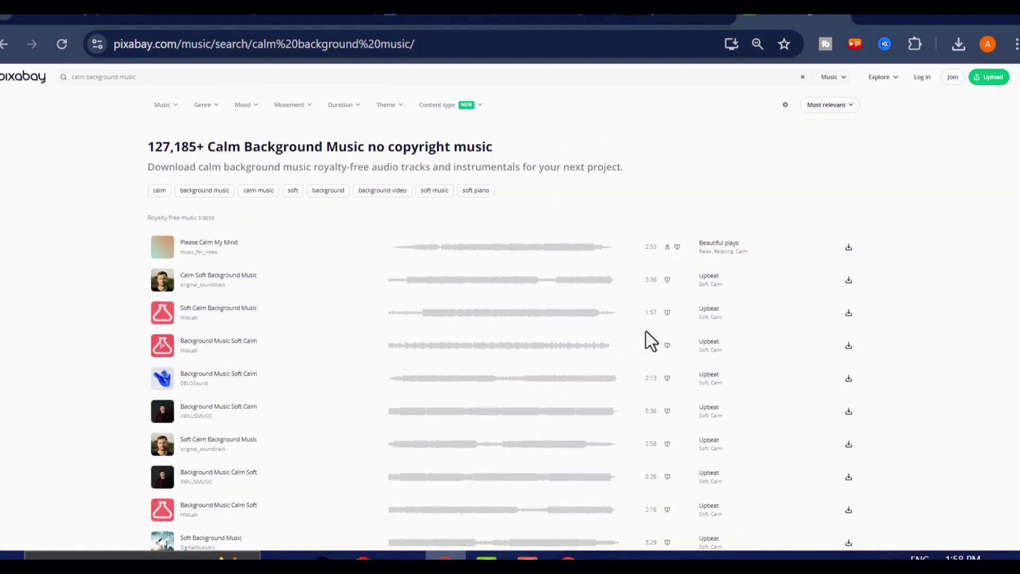
key(alt+Tab)
scroll(559, 250, down, 4)
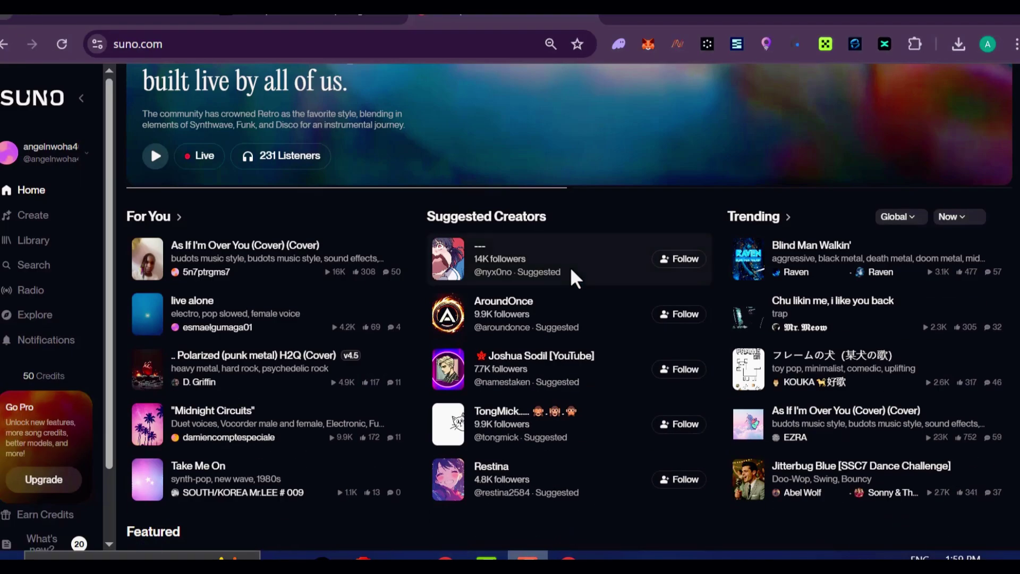
scroll(570, 270, down, 6)
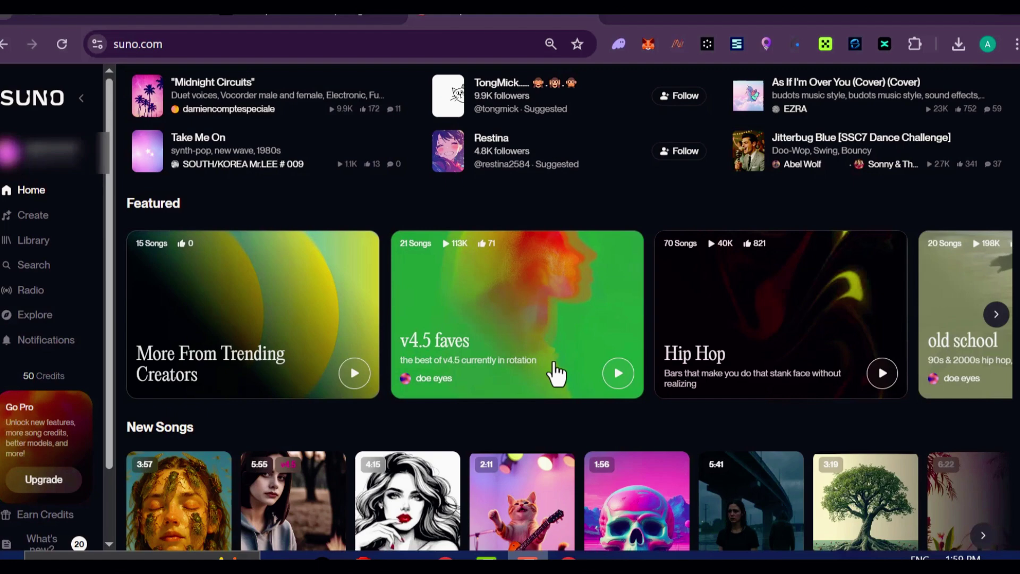
scroll(595, 350, down, 2)
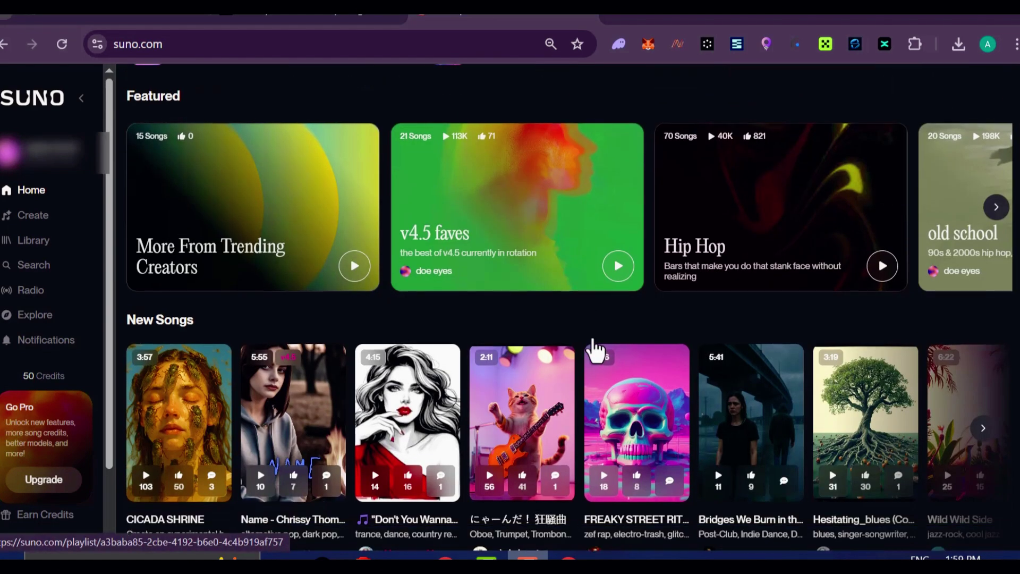
scroll(595, 350, up, 8)
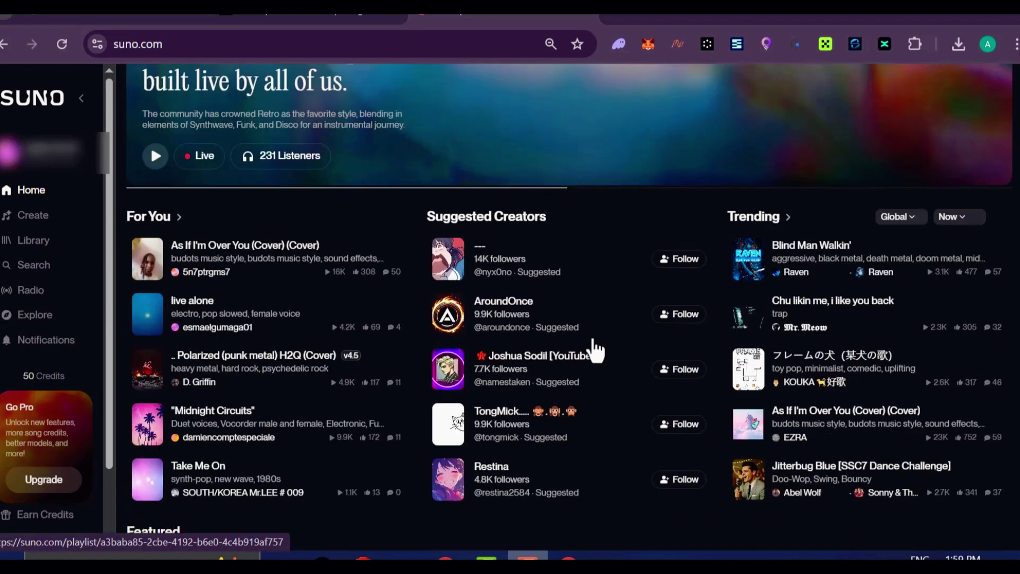
scroll(595, 350, up, 4)
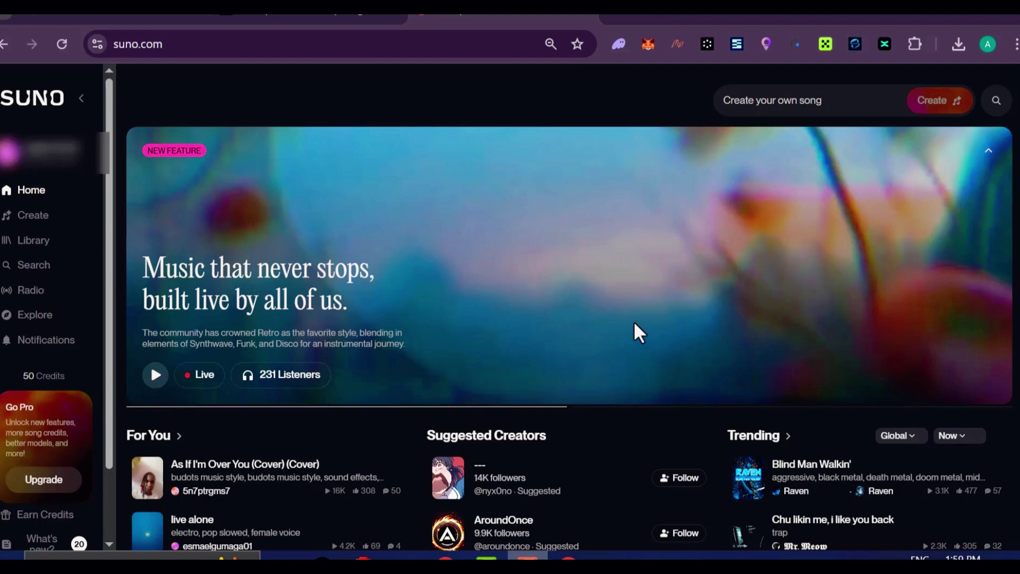
scroll(642, 350, down, 6)
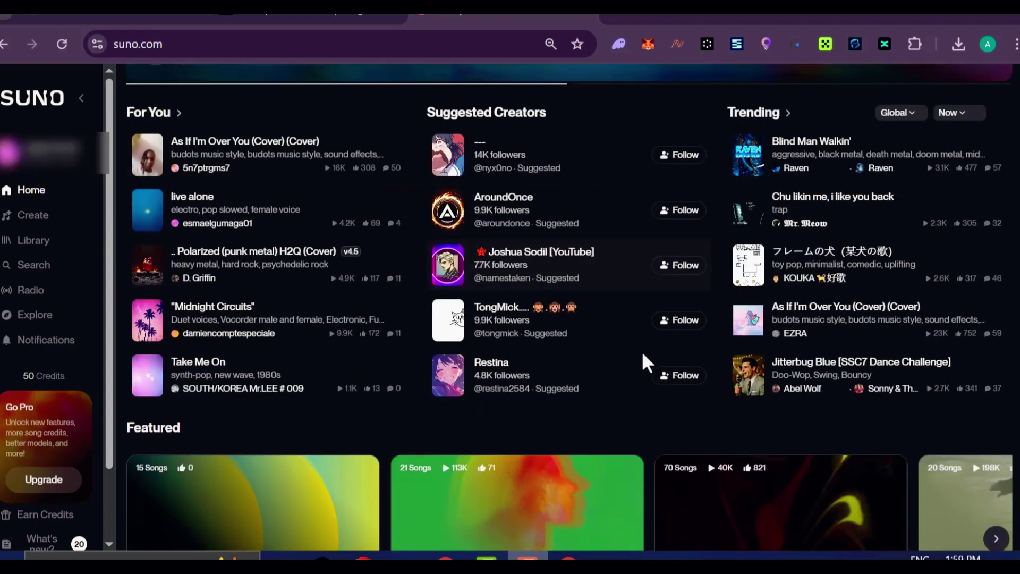
scroll(642, 349, down, 6)
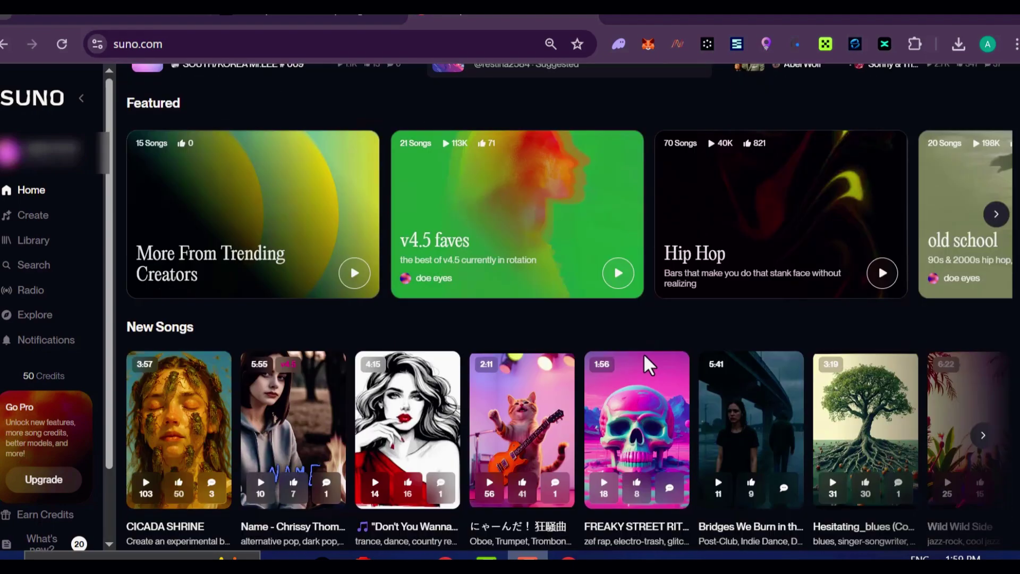
scroll(646, 357, down, 4)
scroll(646, 365, up, 6)
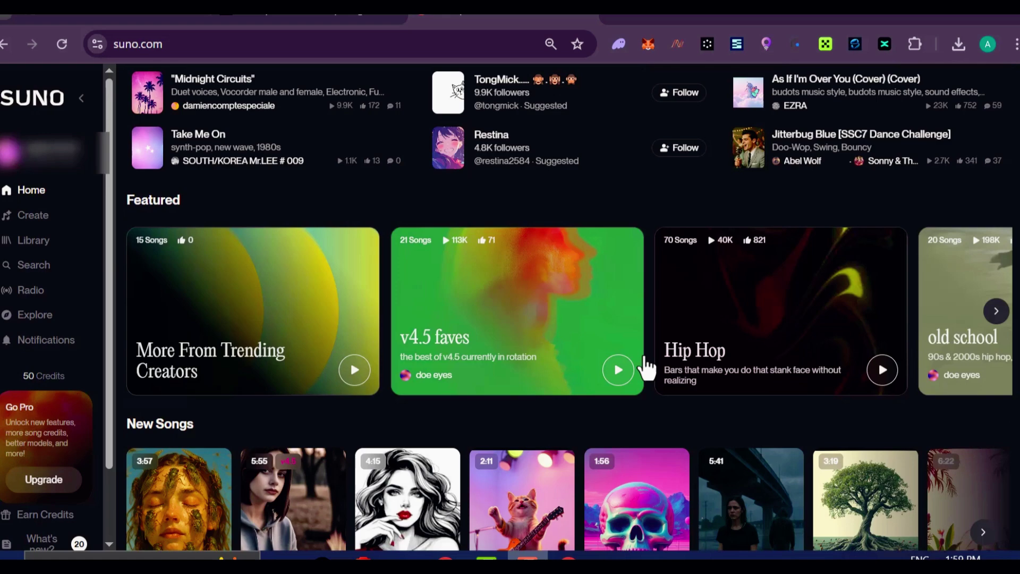
scroll(647, 366, up, 8)
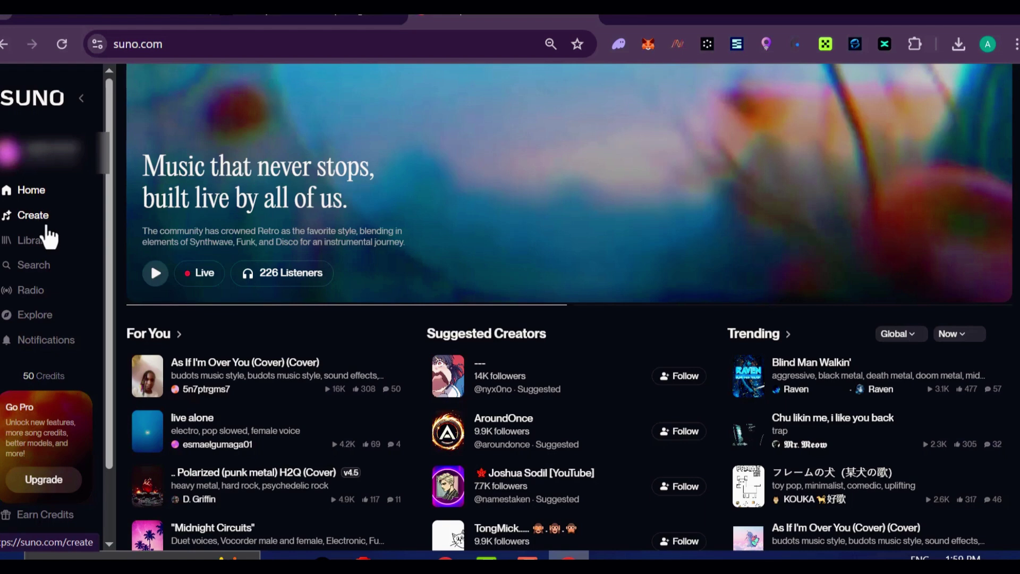
Step: On Suno's Create page, turn on Instrumental and paste the cinematic, anime-inspired style text into Styles
click(41, 228)
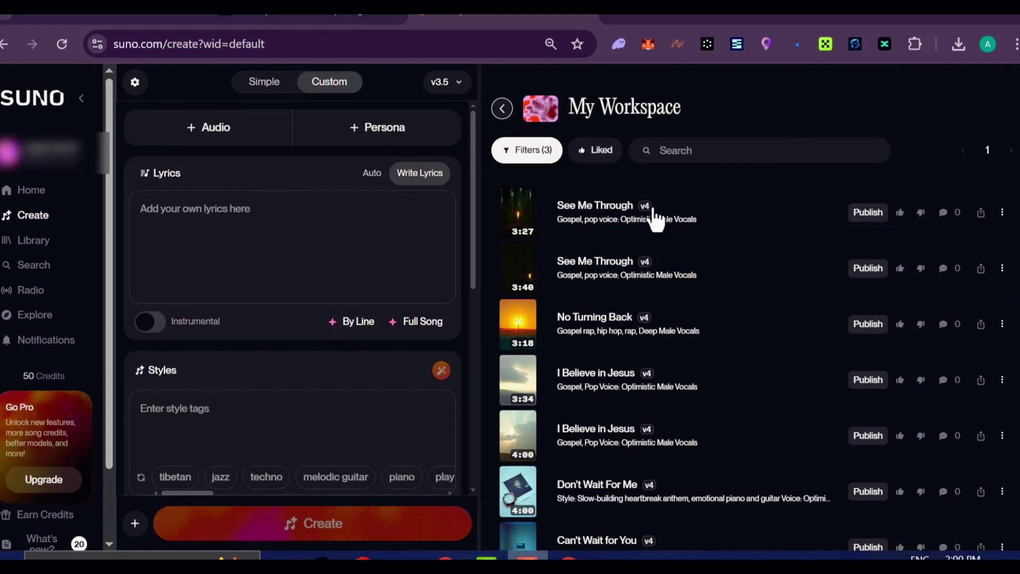
click(149, 322)
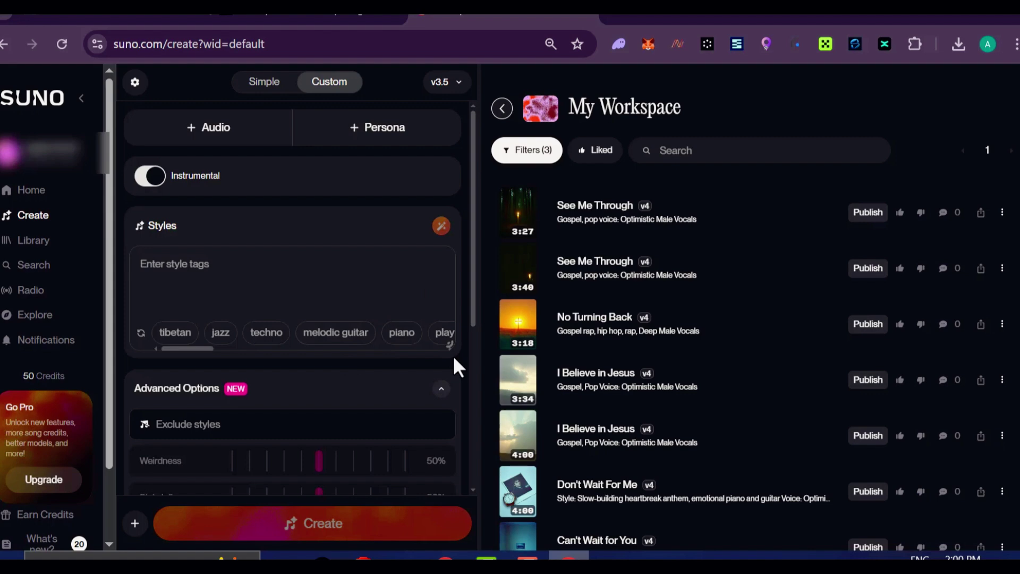
right_click(244, 276)
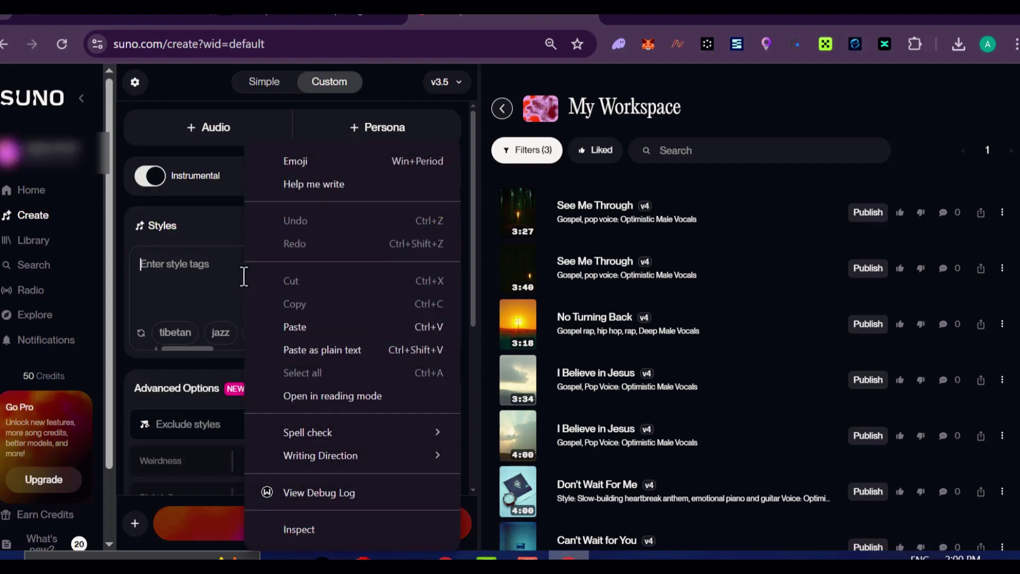
click(307, 345)
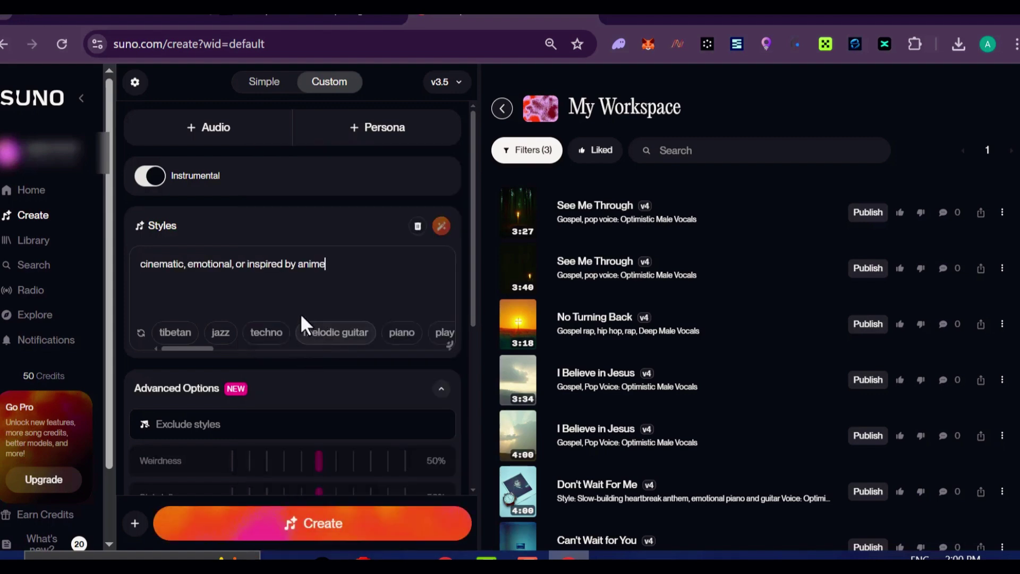
Step: Check the pasted style description in the Styles field
drag(344, 269, 141, 265)
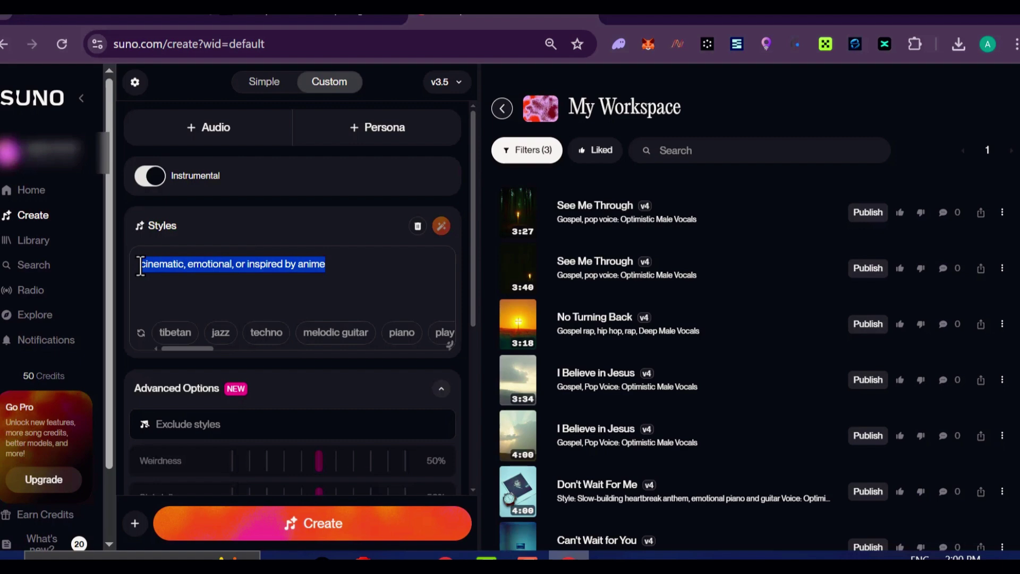
click(340, 272)
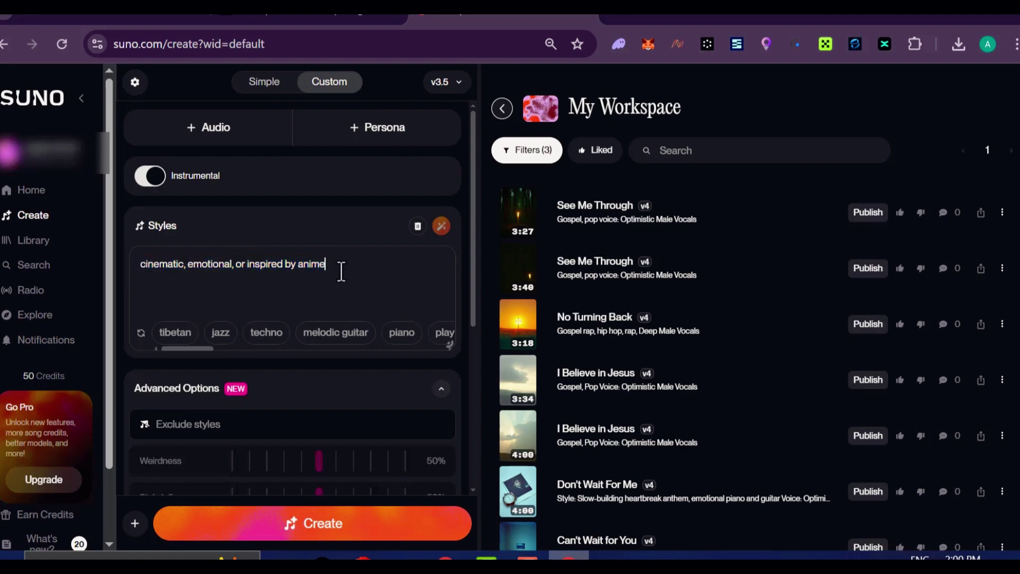
scroll(343, 271, down, 3)
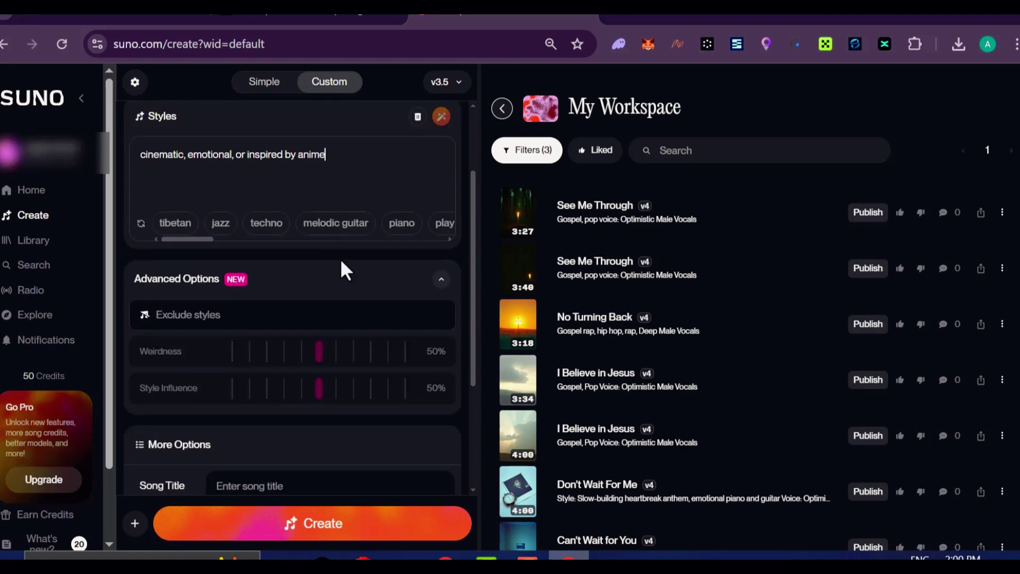
scroll(336, 287, up, 3)
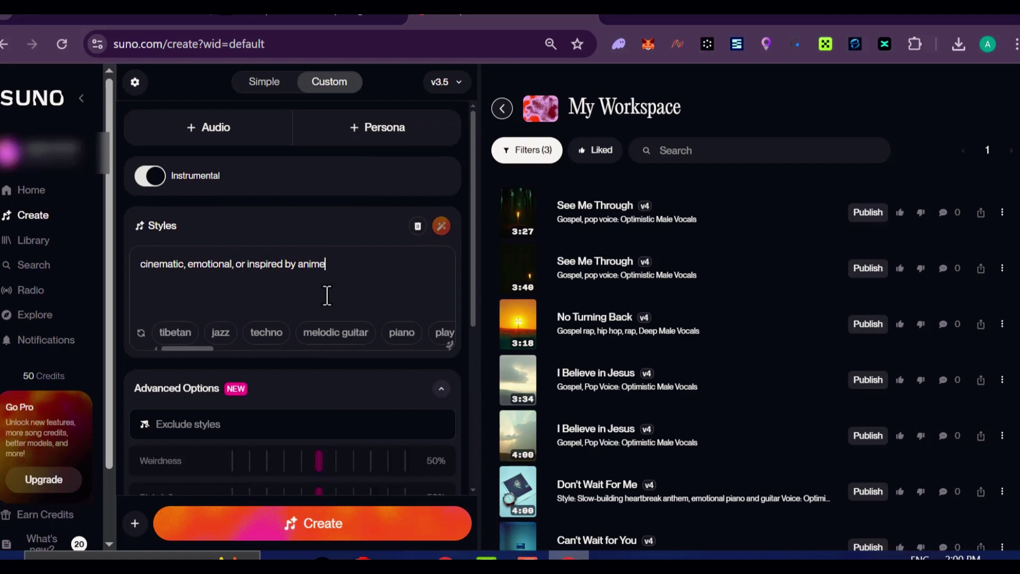
scroll(326, 303, down, 5)
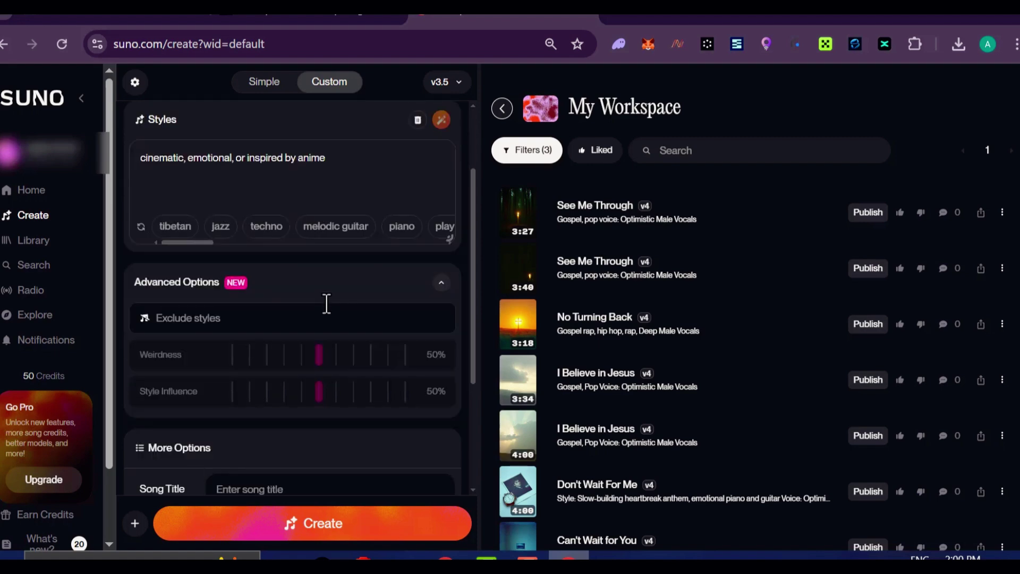
scroll(328, 305, up, 5)
Step: Keep the current model version, title the song 'Anime', and generate it
click(441, 85)
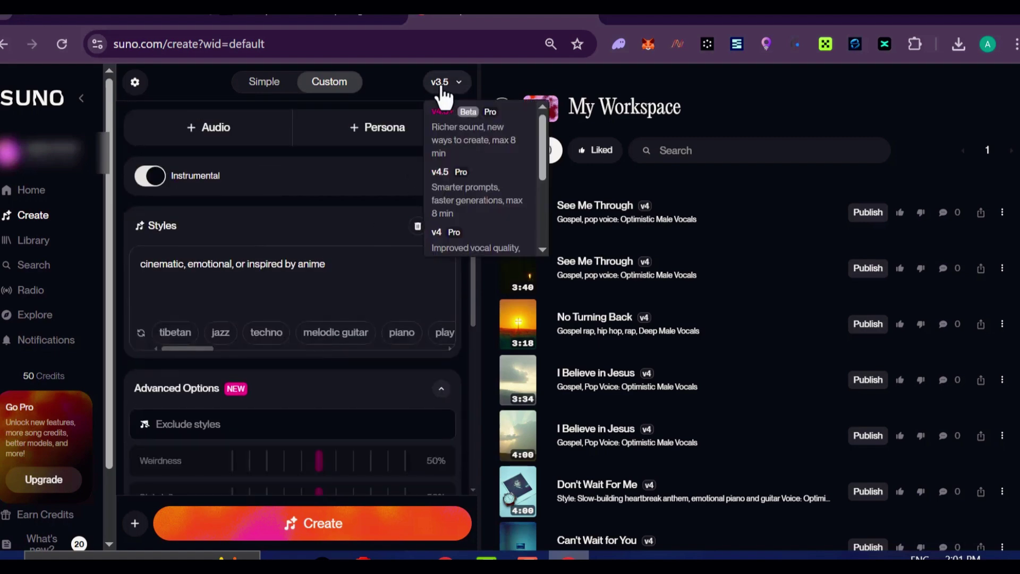
click(441, 85)
scroll(317, 289, down, 5)
scroll(339, 380, up, 2)
scroll(285, 304, down, 2)
click(284, 304)
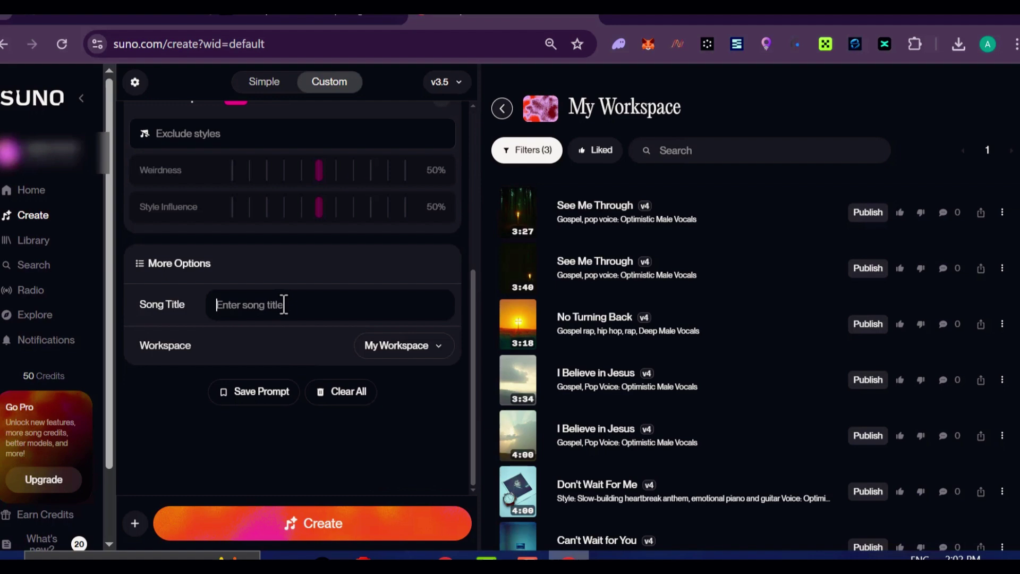
click(357, 523)
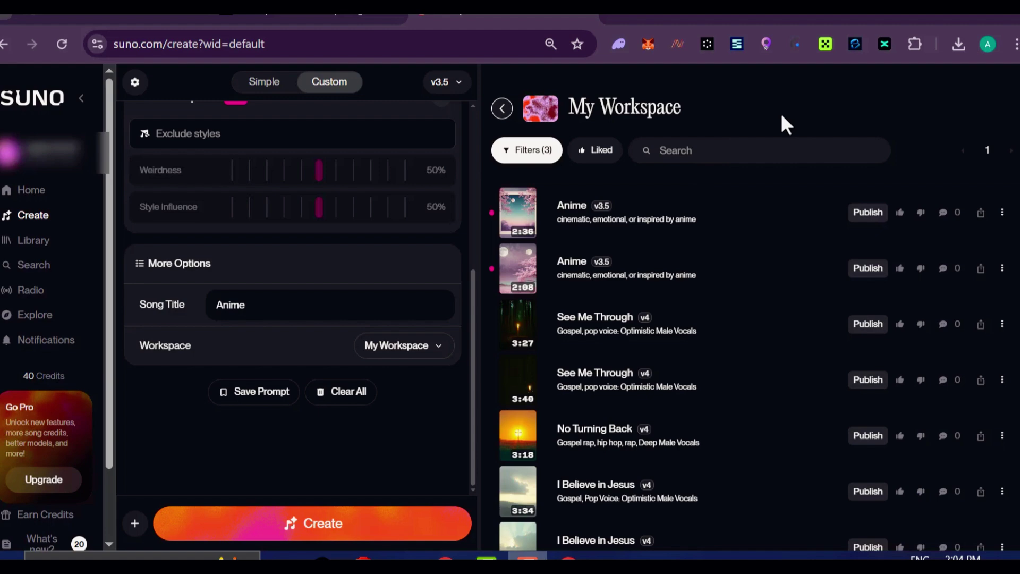
Step: Play and pause the 2:36 Anime track, then play the 2:08 version with details shown
click(519, 215)
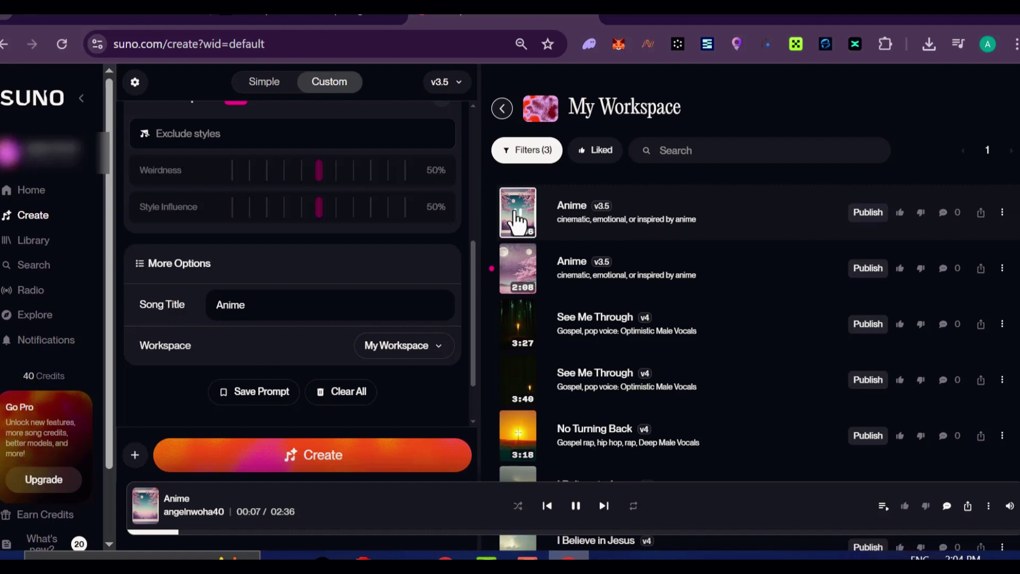
click(518, 218)
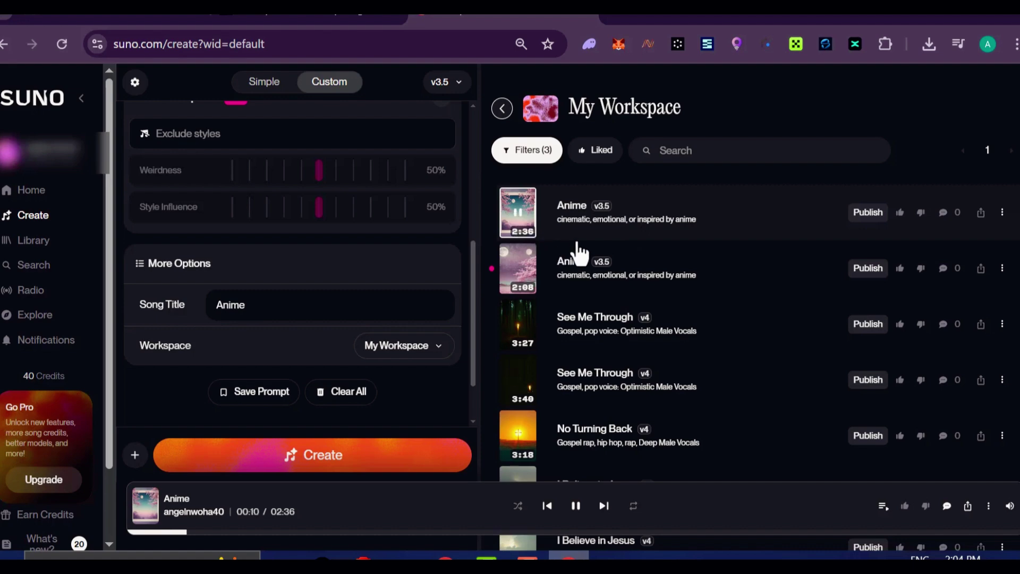
click(518, 271)
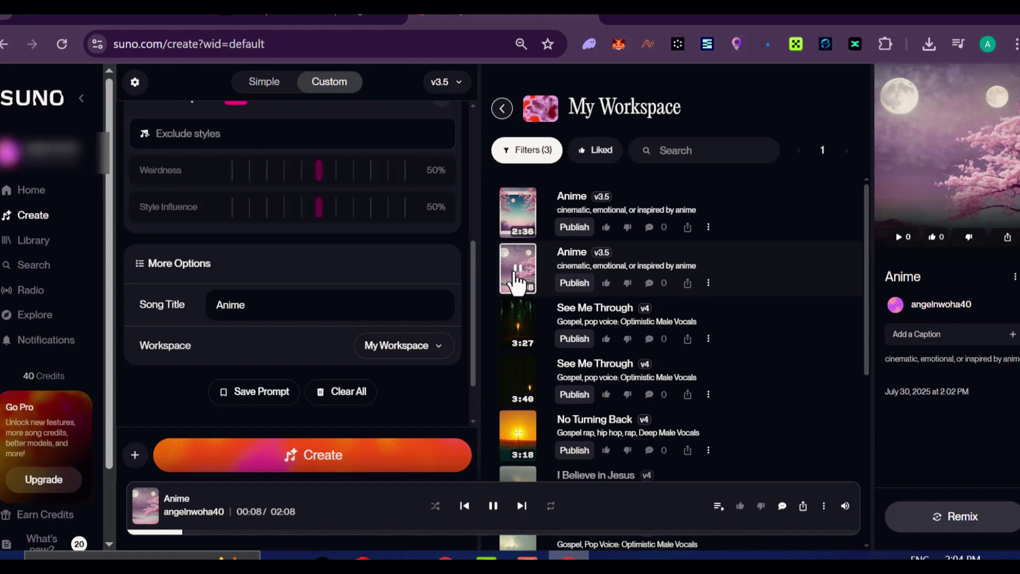
Step: Pause playback and change the style to end with 'inspired by japanese anime movies'
click(516, 269)
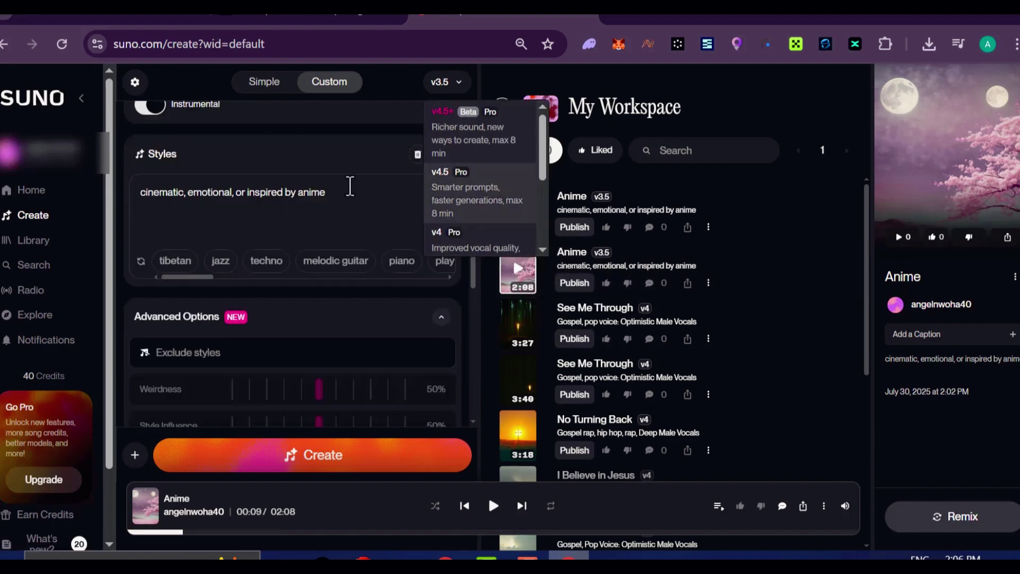
click(350, 186)
triple_click(353, 195)
click(348, 221)
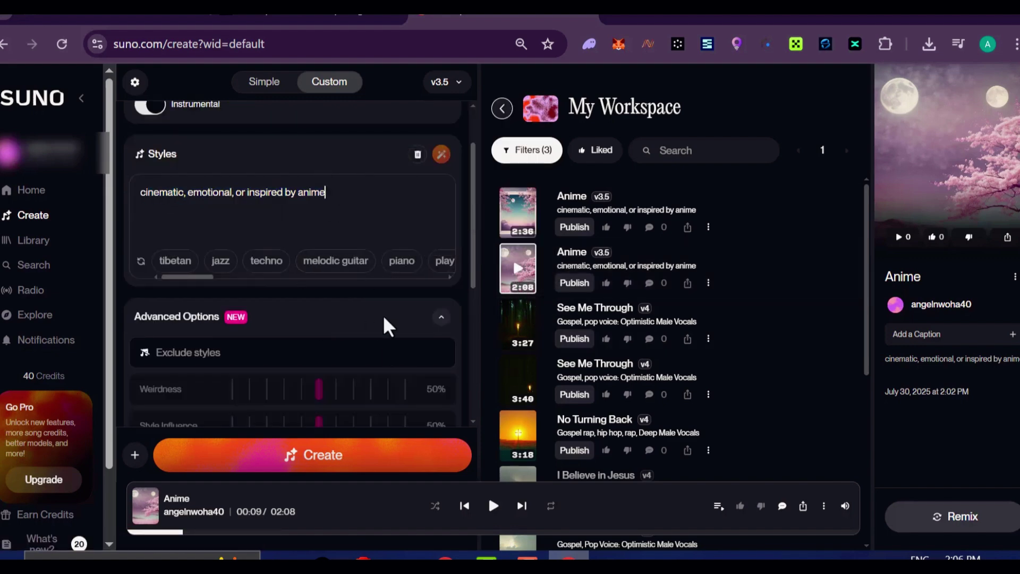
scroll(680, 319, down, 5)
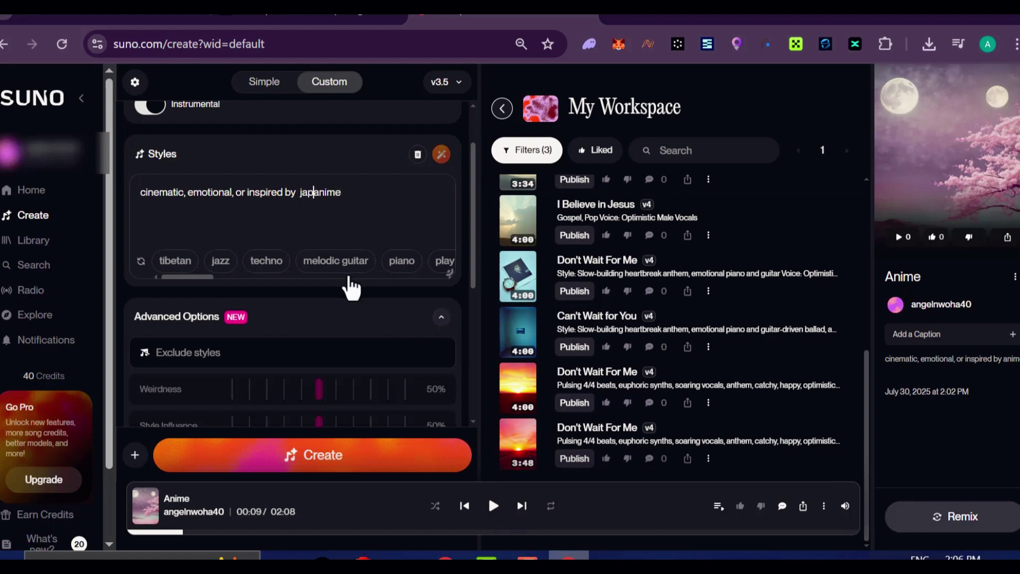
text(se an)
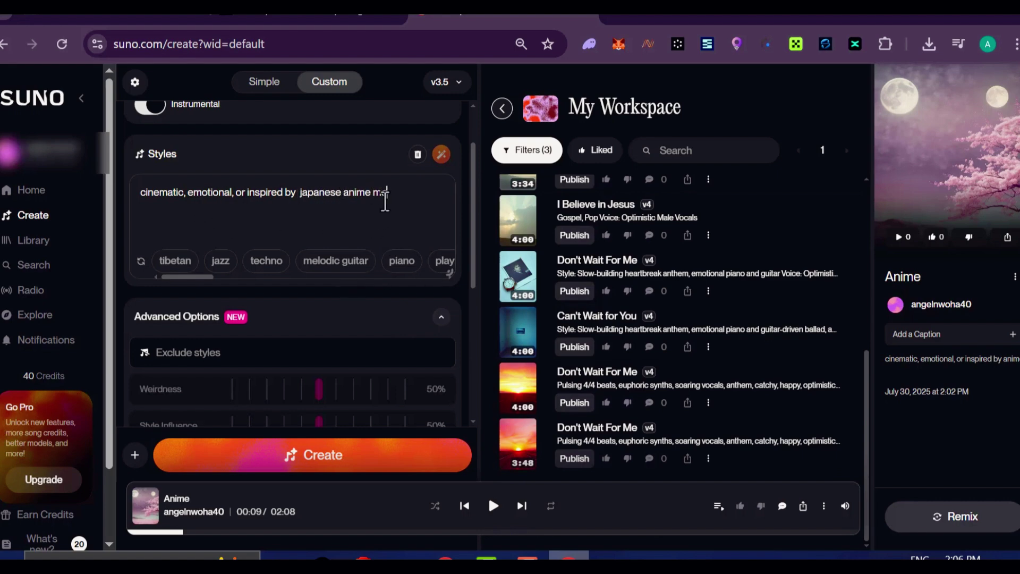
scroll(247, 340, down, 2)
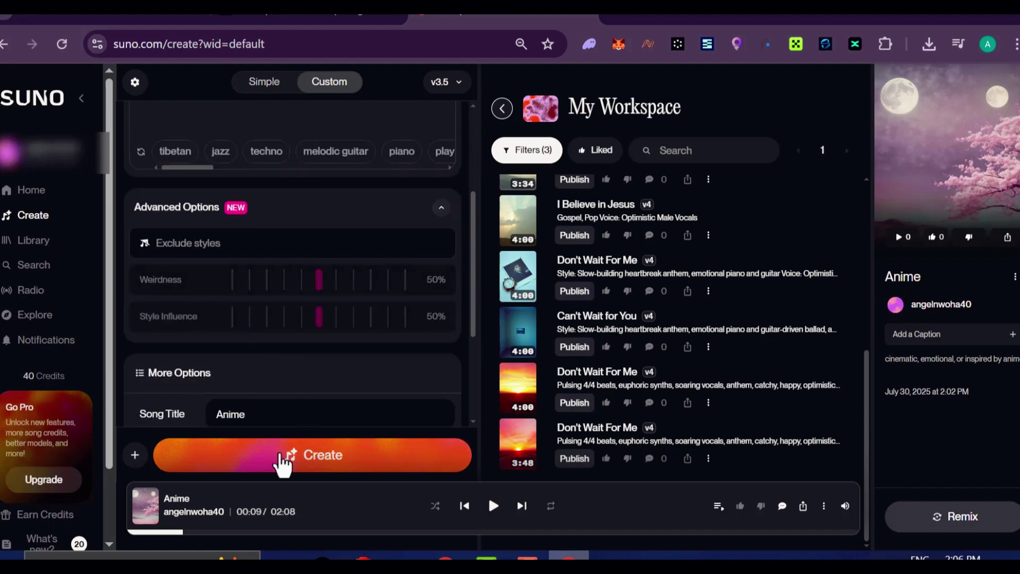
Step: Generate two new Anime songs and play the 1:59 and 2:51 versions
click(318, 466)
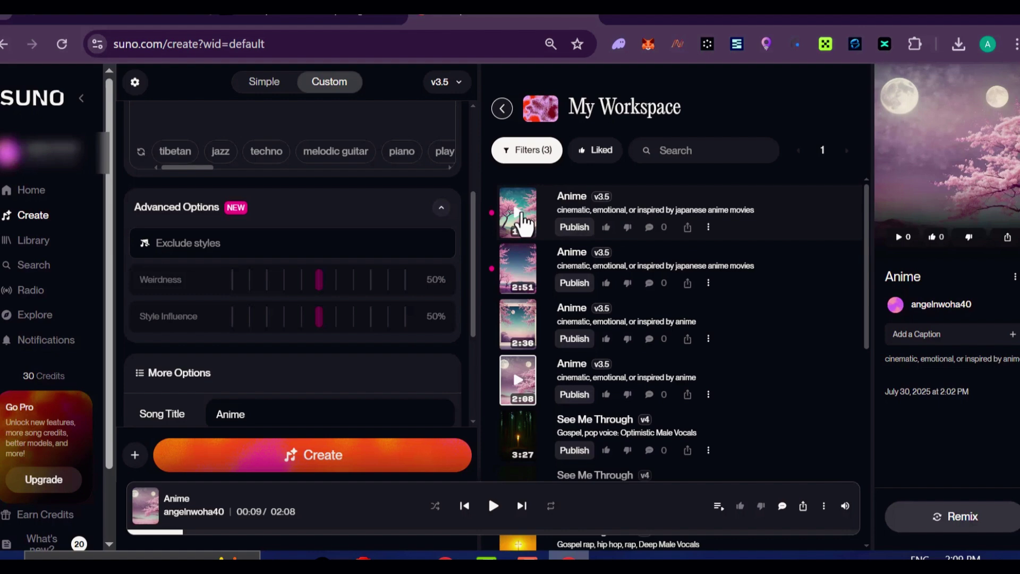
click(520, 219)
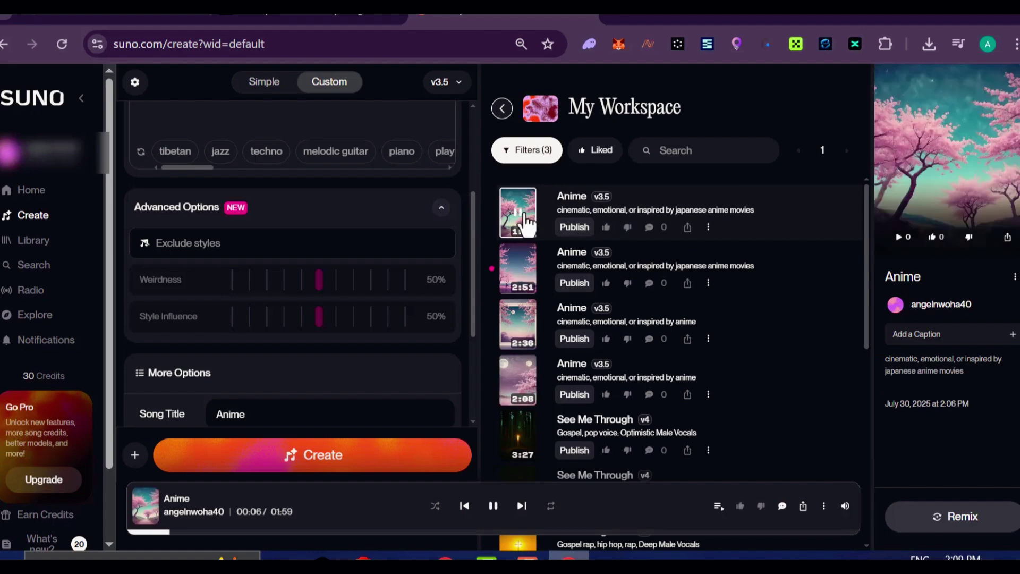
click(520, 278)
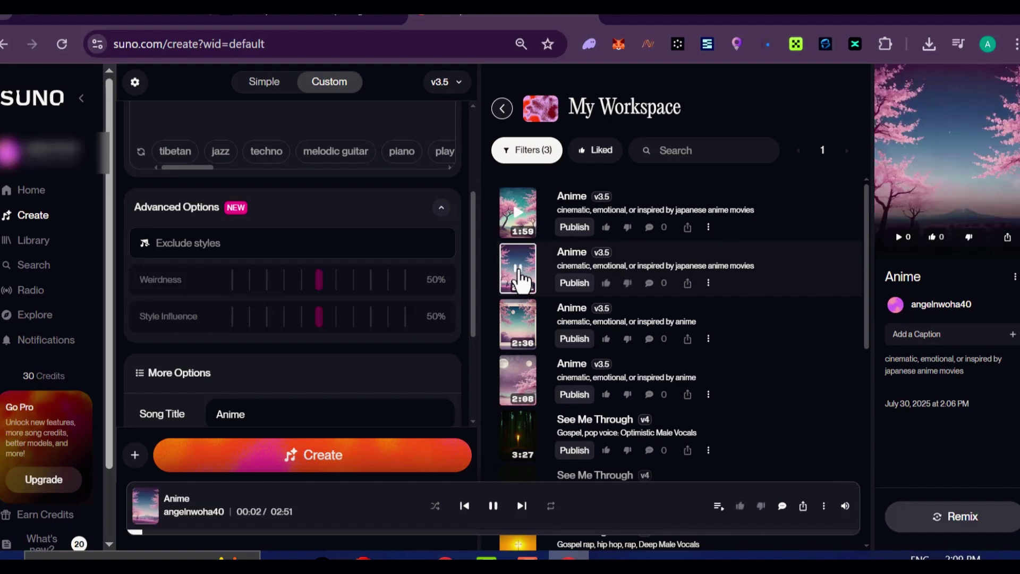
Step: Pause playback and download the new Anime song as MP3 audio without upgrading
click(524, 270)
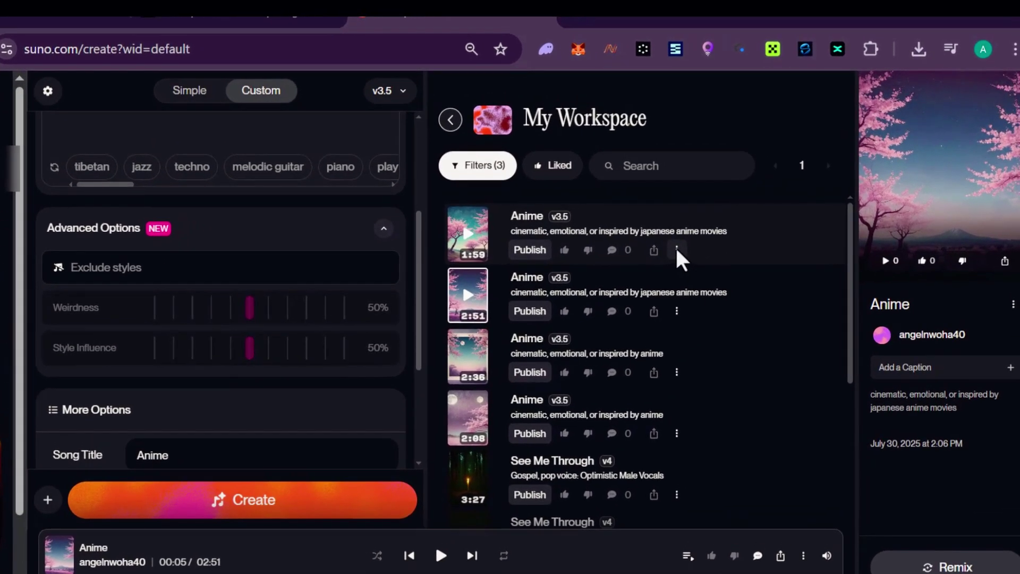
click(676, 250)
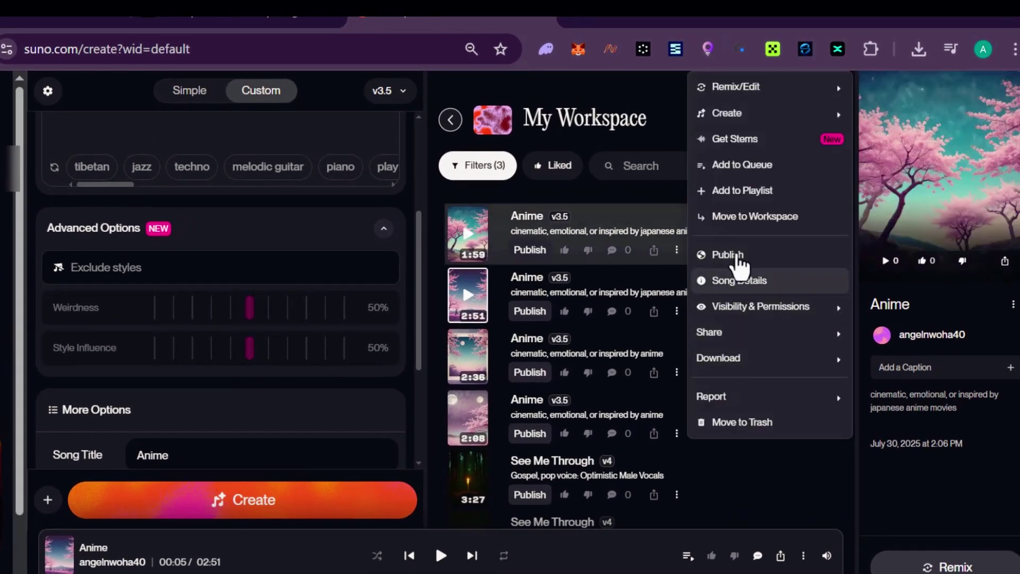
mouse_move(741, 363)
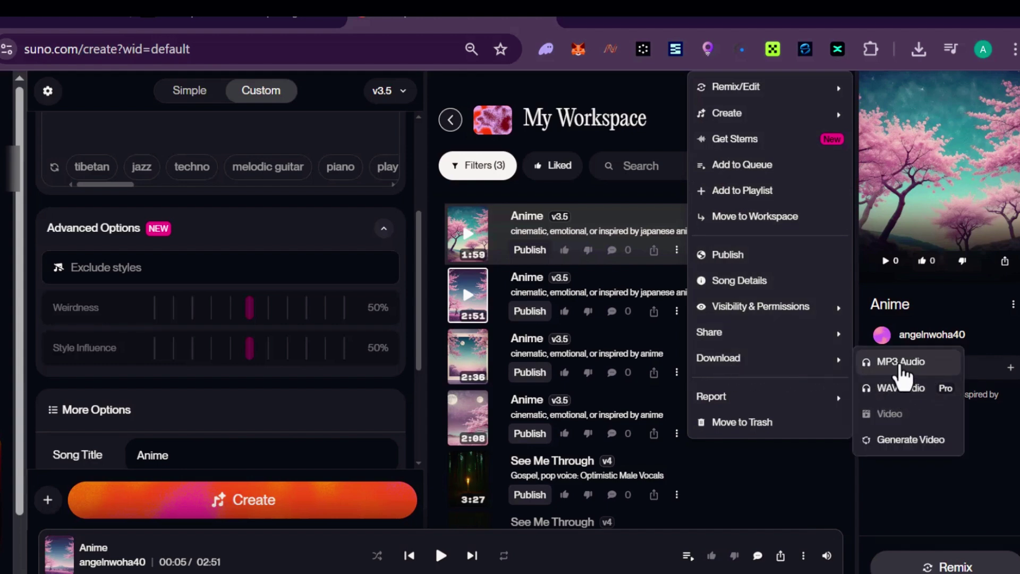
click(879, 371)
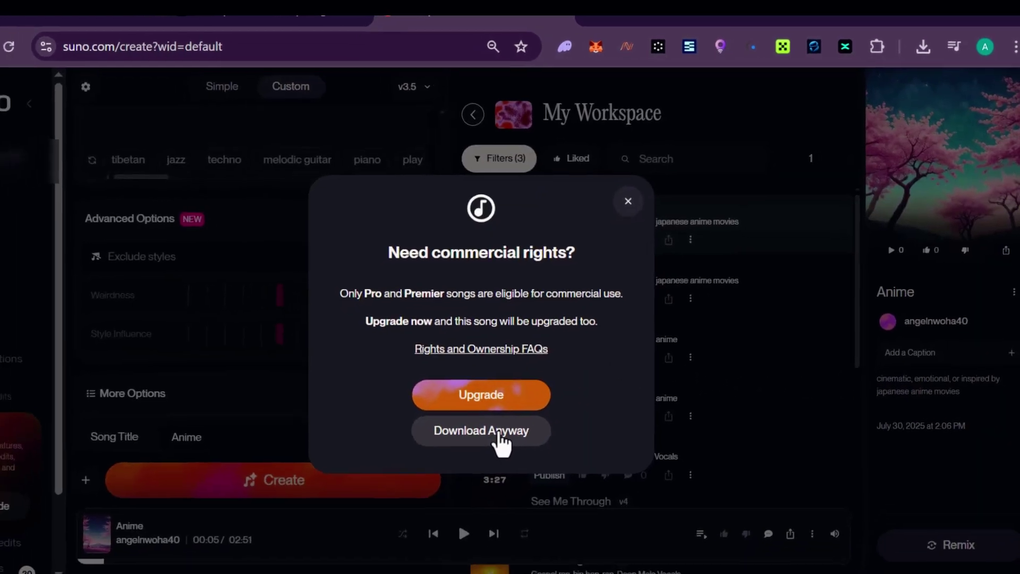
click(499, 438)
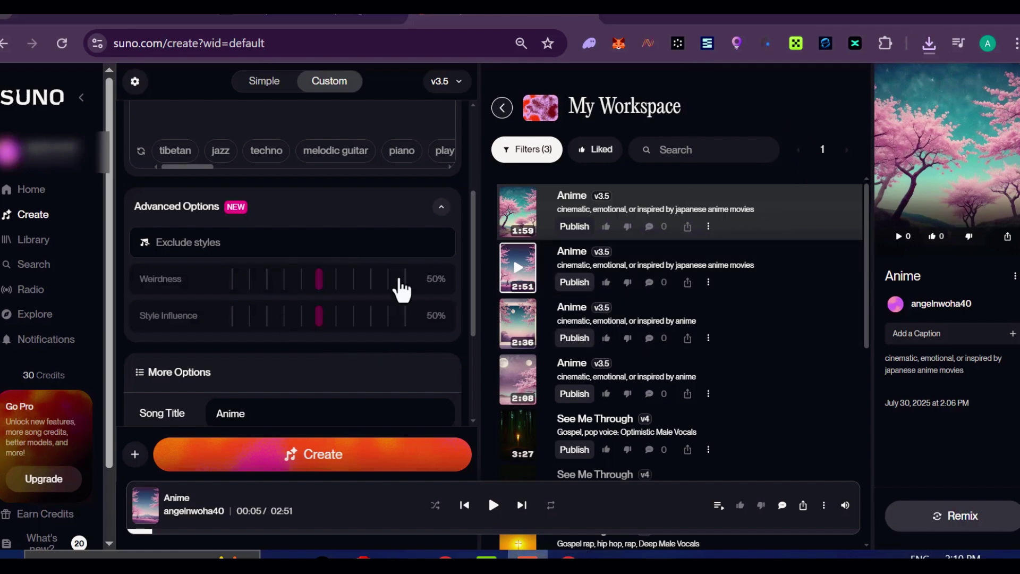
Step: Scroll down the Suno song list
scroll(393, 324, down, 2)
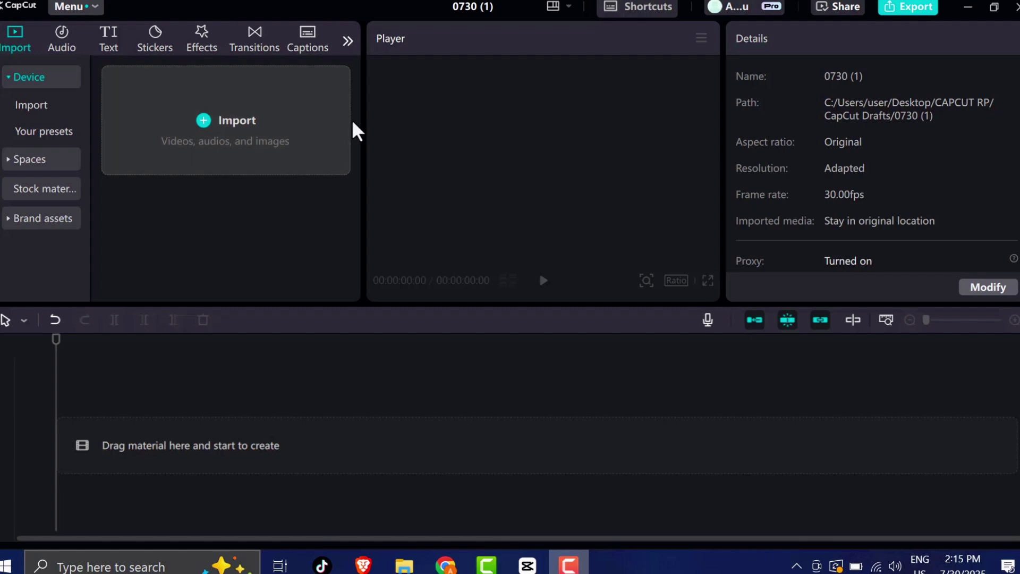
Step: Import Anime.mp3 and the generated anime clips, six files from Downloads, into the media panel
click(342, 133)
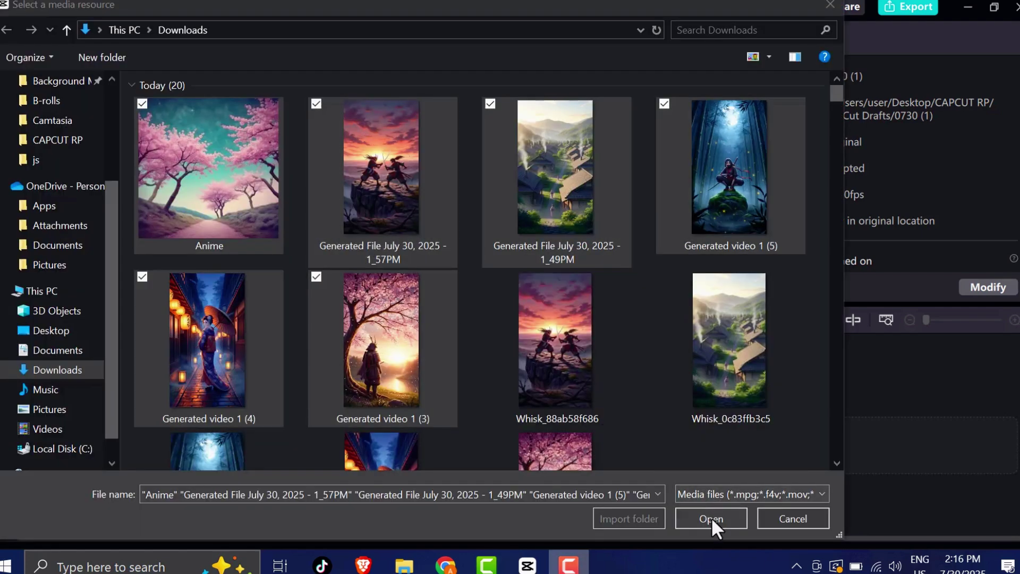
click(712, 518)
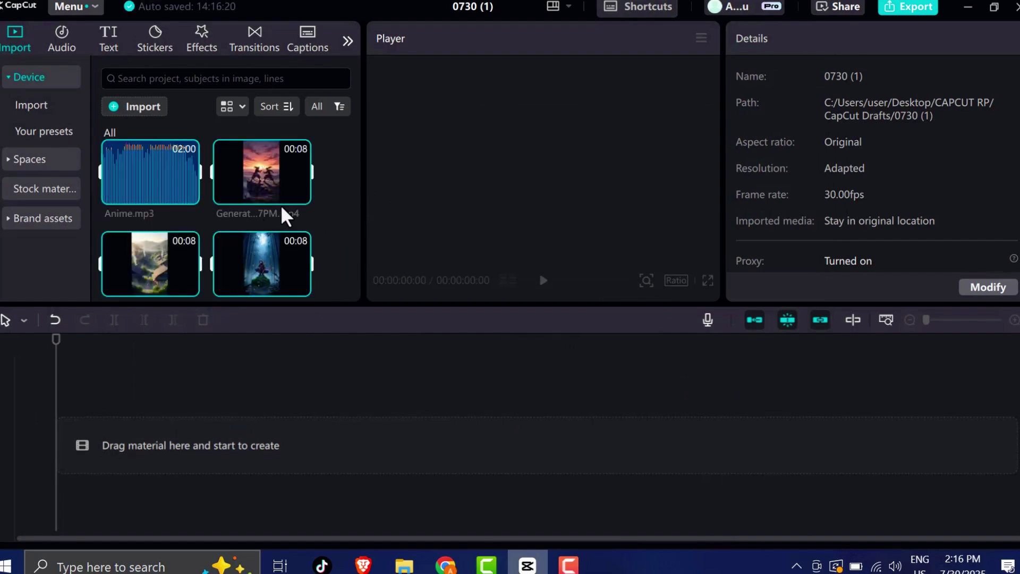
scroll(289, 213, down, 3)
scroll(303, 228, up, 3)
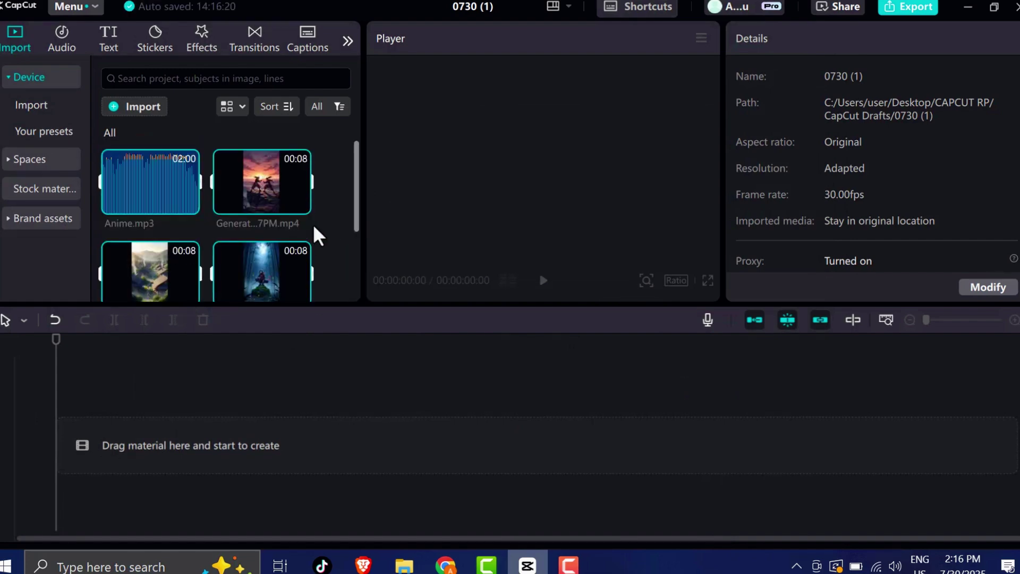
click(325, 236)
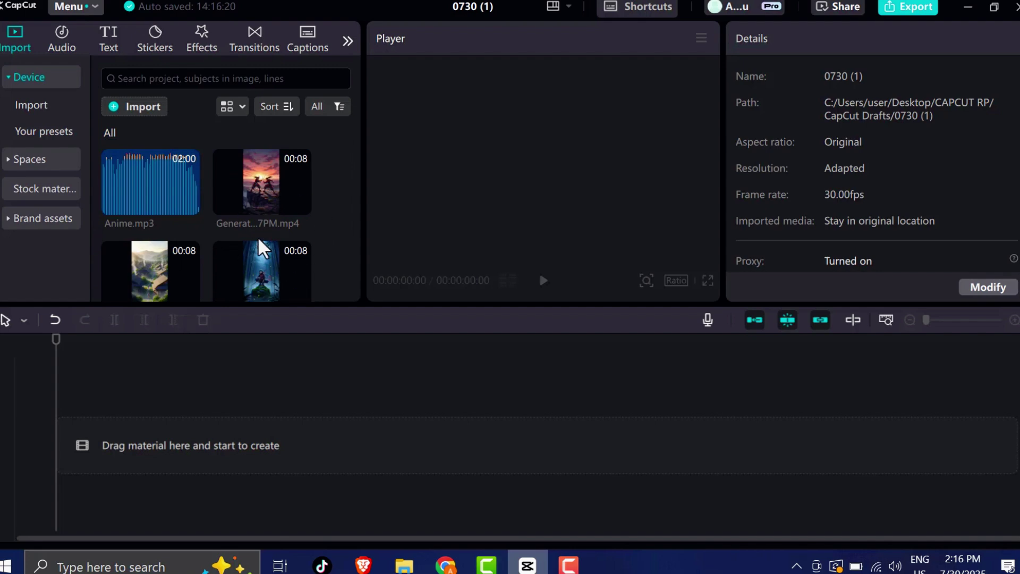
click(278, 106)
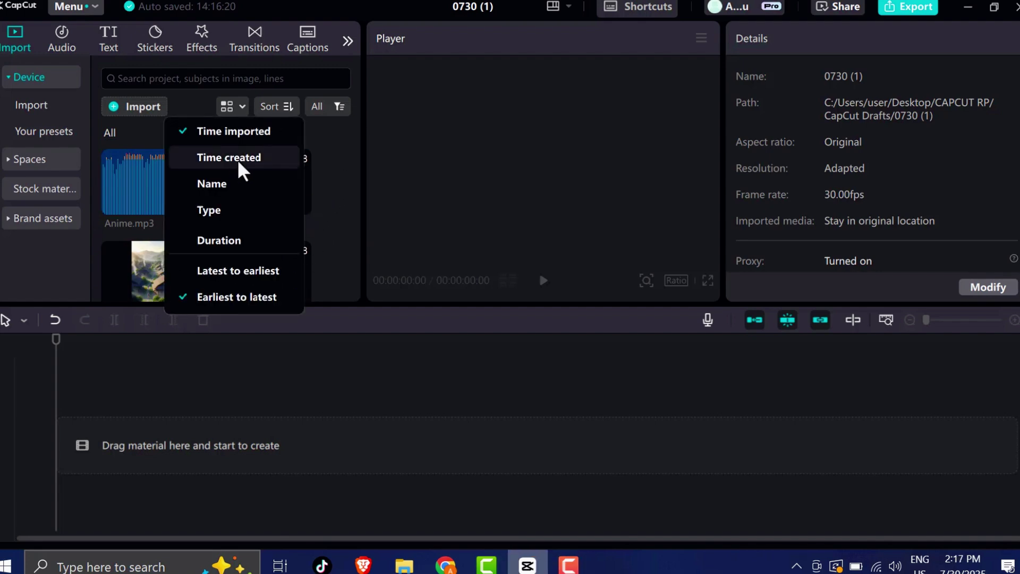
Step: Sort media by time created and place the five clips on the timeline in order
click(241, 159)
drag(154, 181, 134, 470)
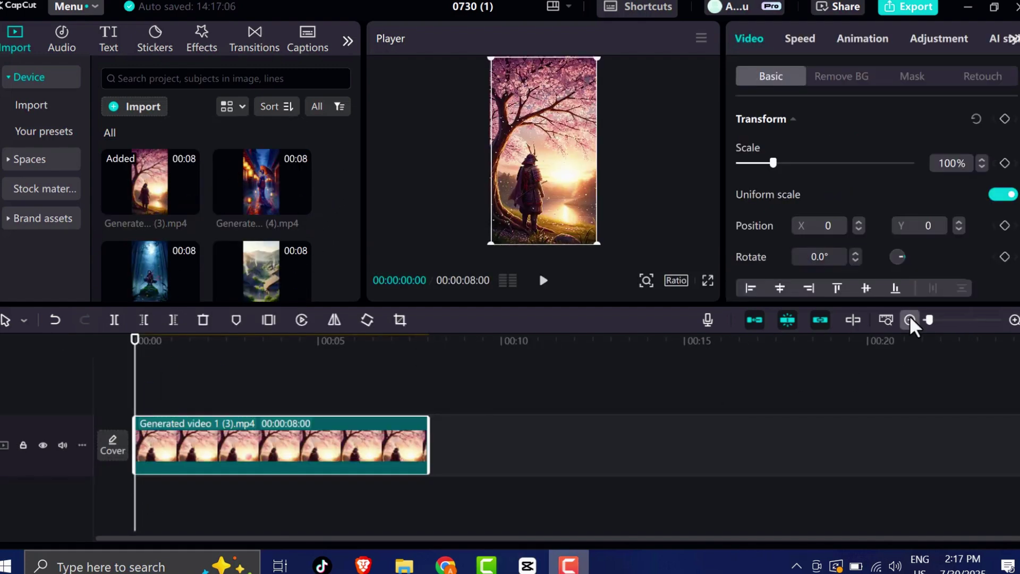
drag(279, 215, 381, 450)
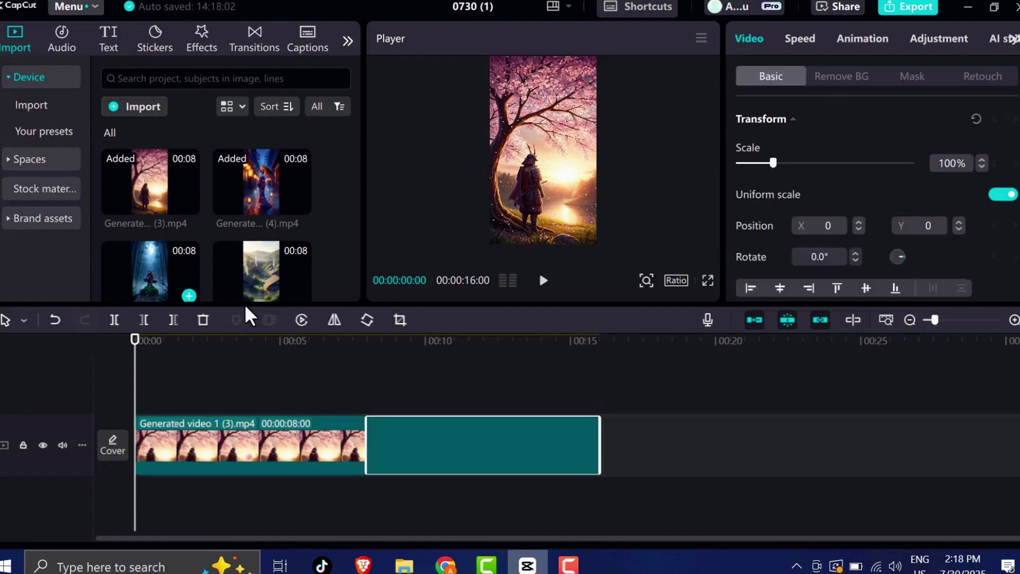
drag(149, 282, 616, 466)
drag(263, 277, 915, 330)
scroll(250, 244, down, 2)
drag(148, 281, 611, 454)
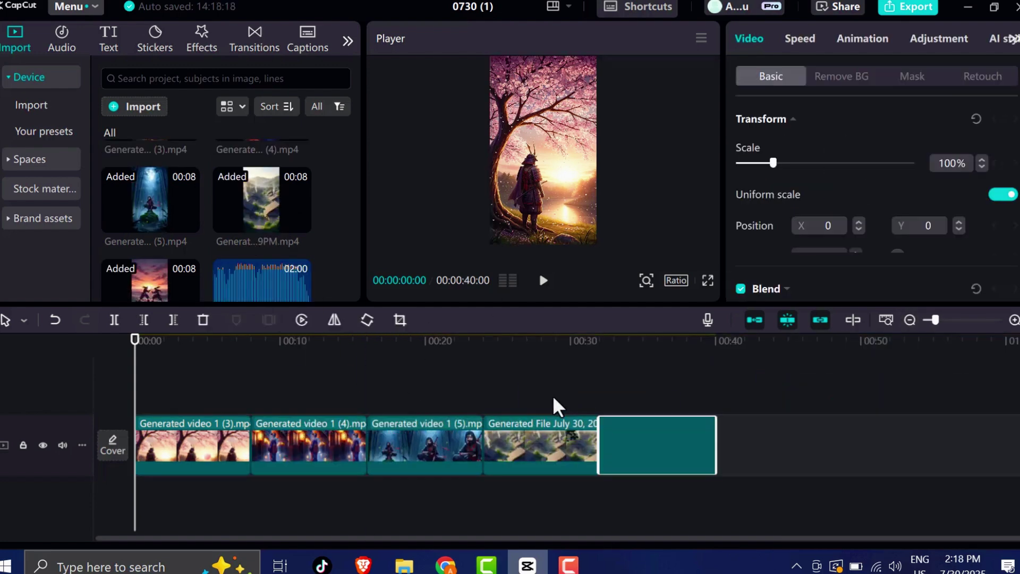
click(367, 382)
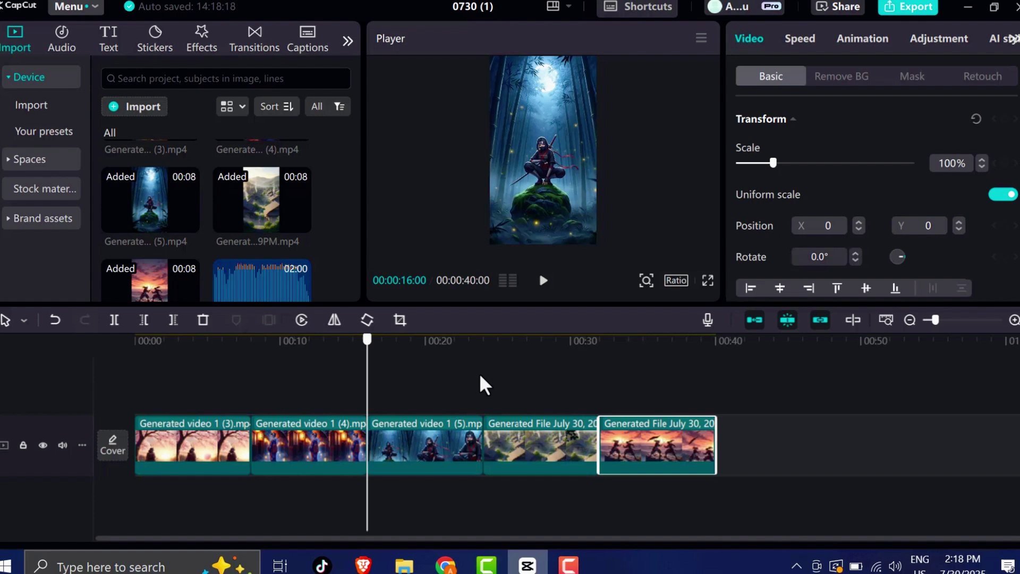
Step: Set the project ratio to 9:16 and raise the clip scale to 107%
click(676, 281)
click(715, 457)
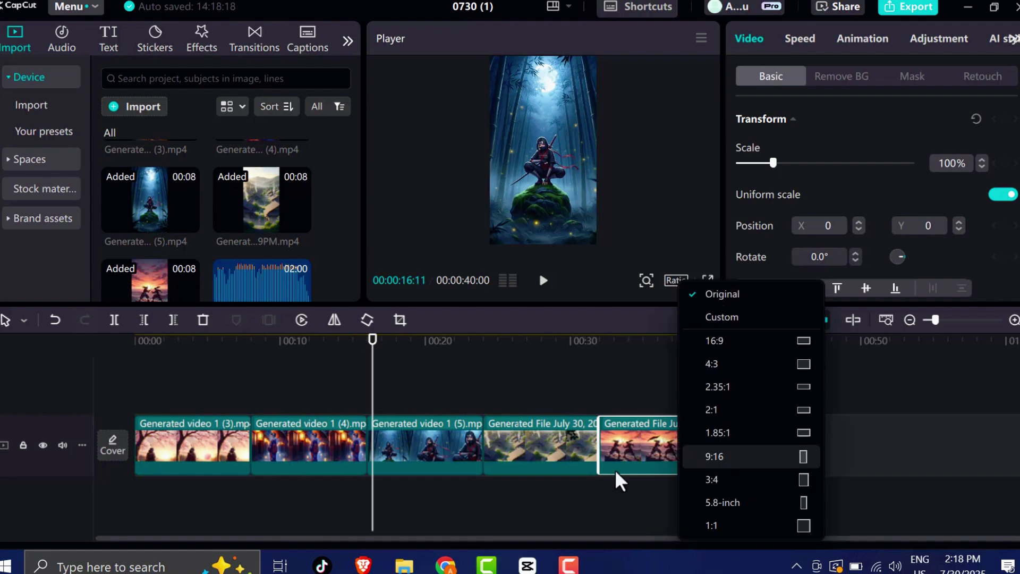
click(982, 159)
click(982, 159)
click(982, 160)
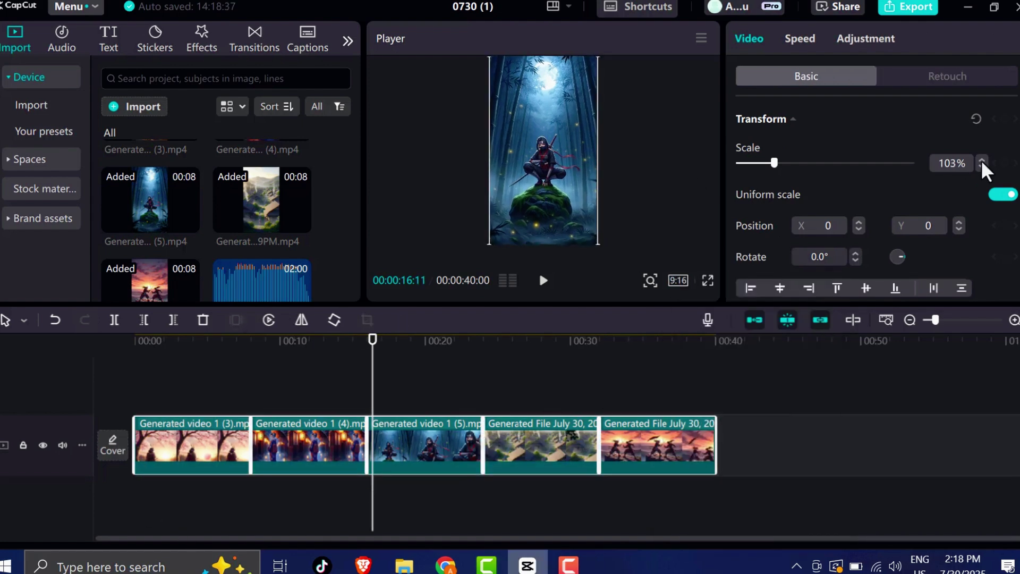
click(981, 160)
click(982, 159)
click(982, 160)
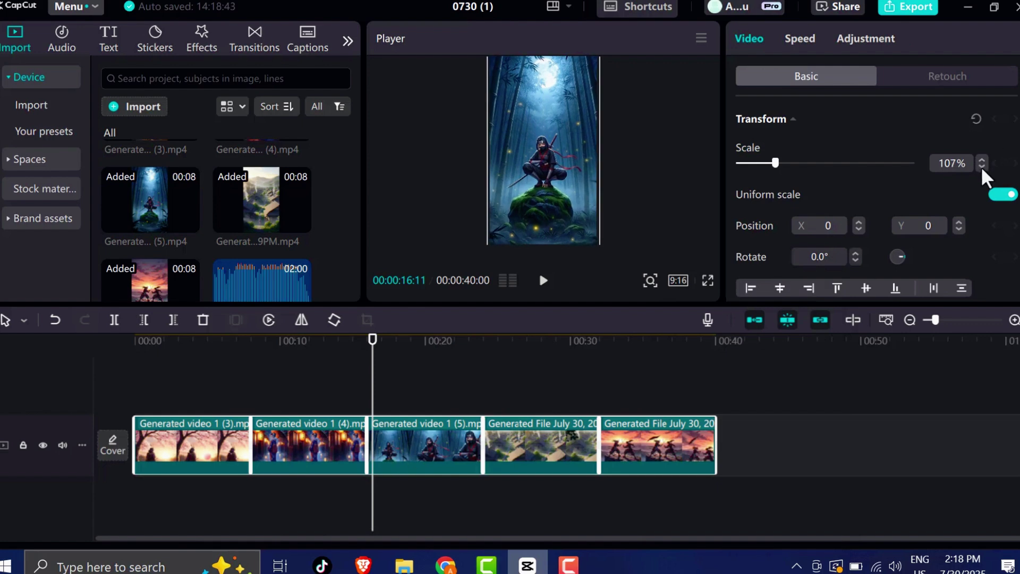
click(982, 167)
click(250, 395)
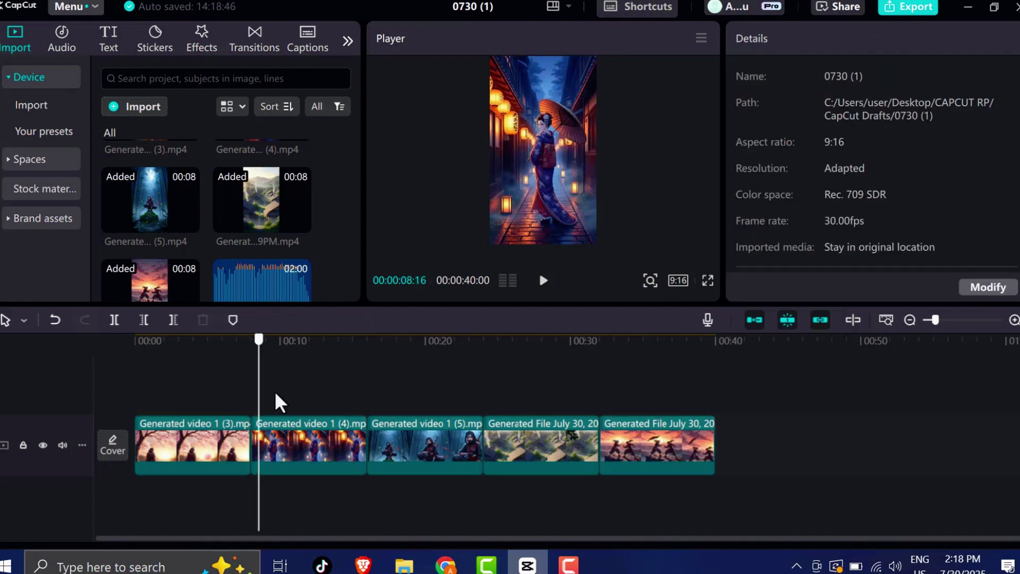
Step: Add a 0.5s Black Fade transition at the first cut and apply it to all cuts
key(Home)
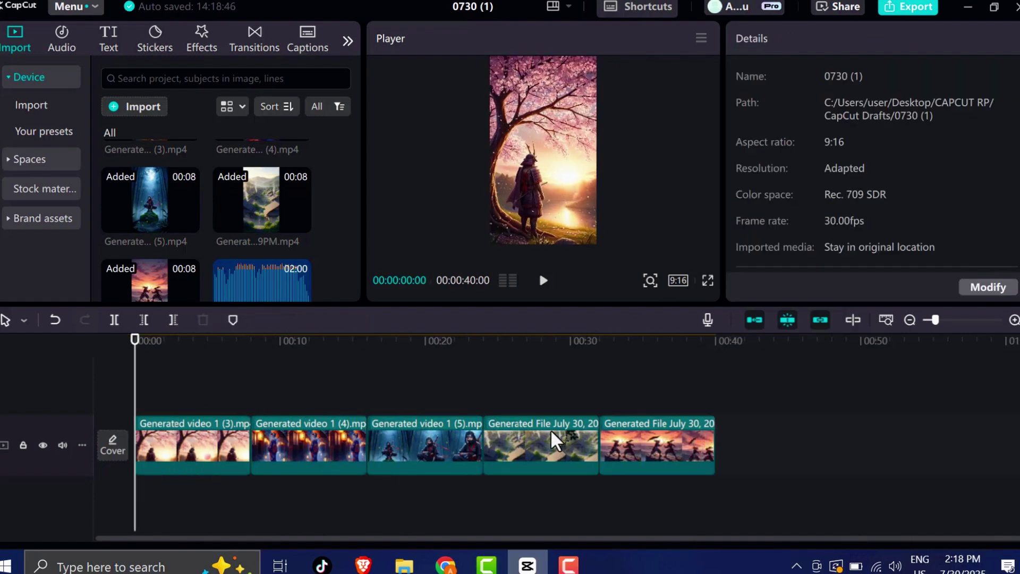
click(254, 41)
scroll(244, 165, down, 2)
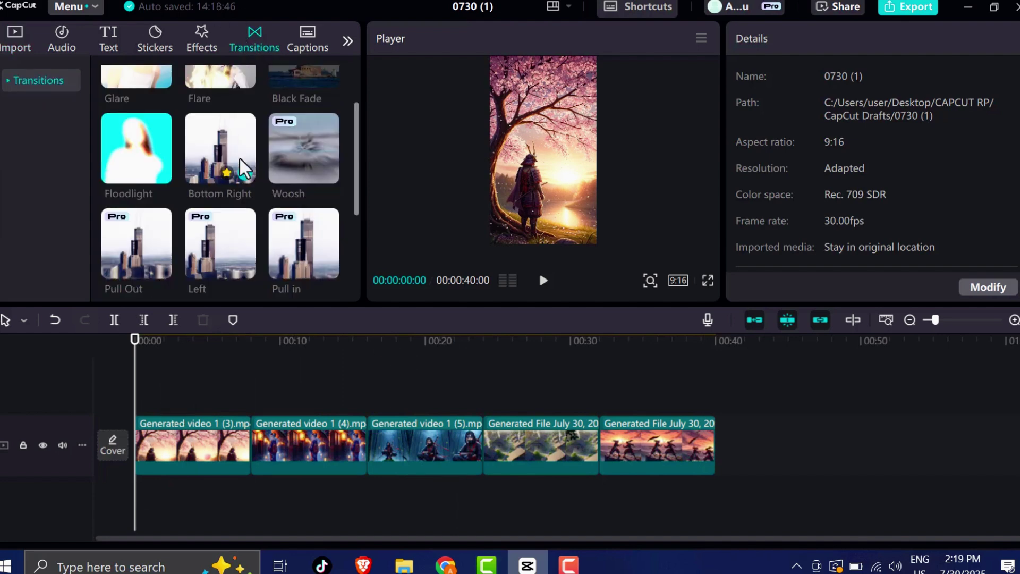
scroll(245, 160, up, 2)
scroll(269, 164, down, 6)
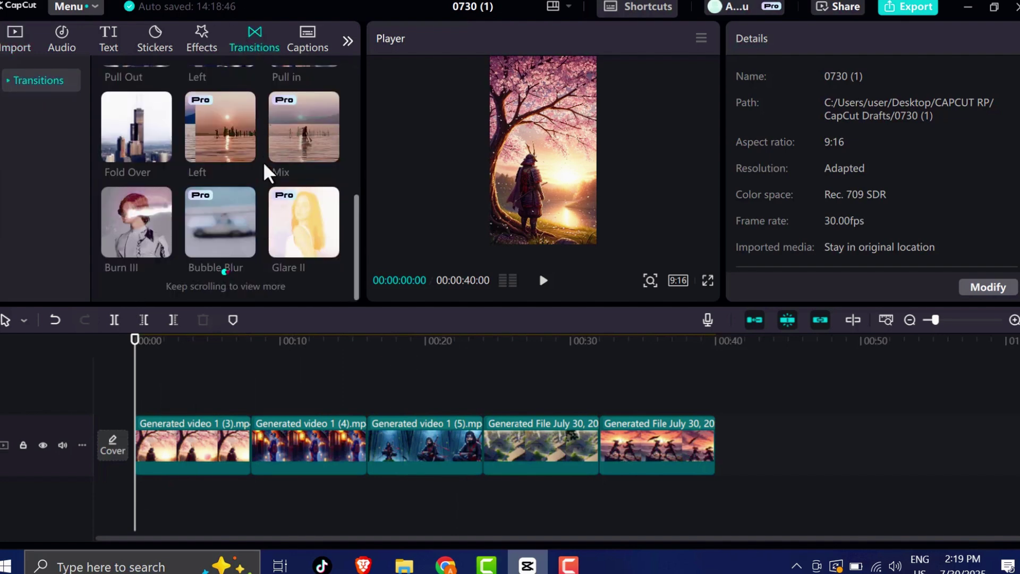
scroll(111, 180, down, 3)
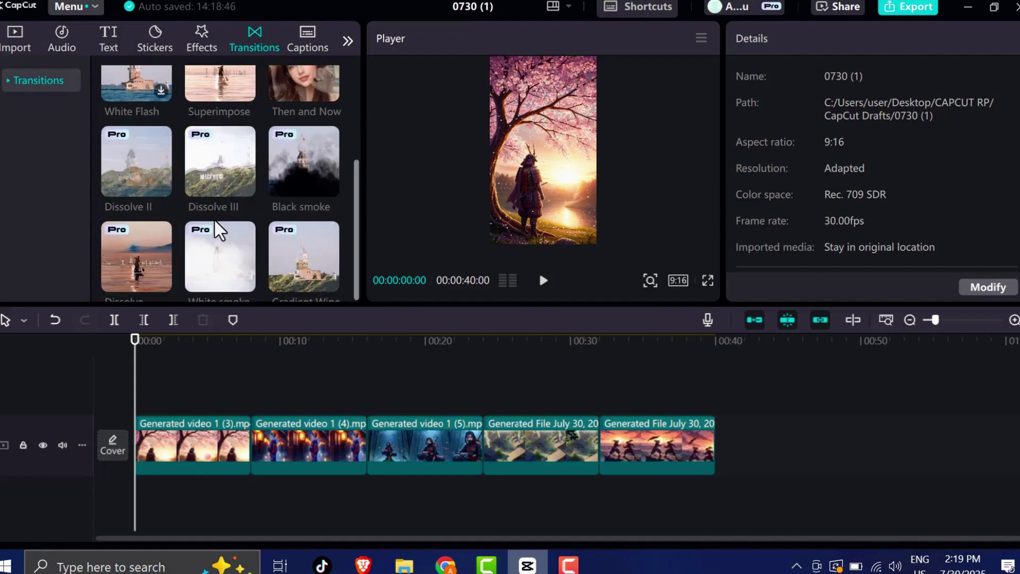
scroll(221, 228, up, 3)
drag(140, 126, 249, 452)
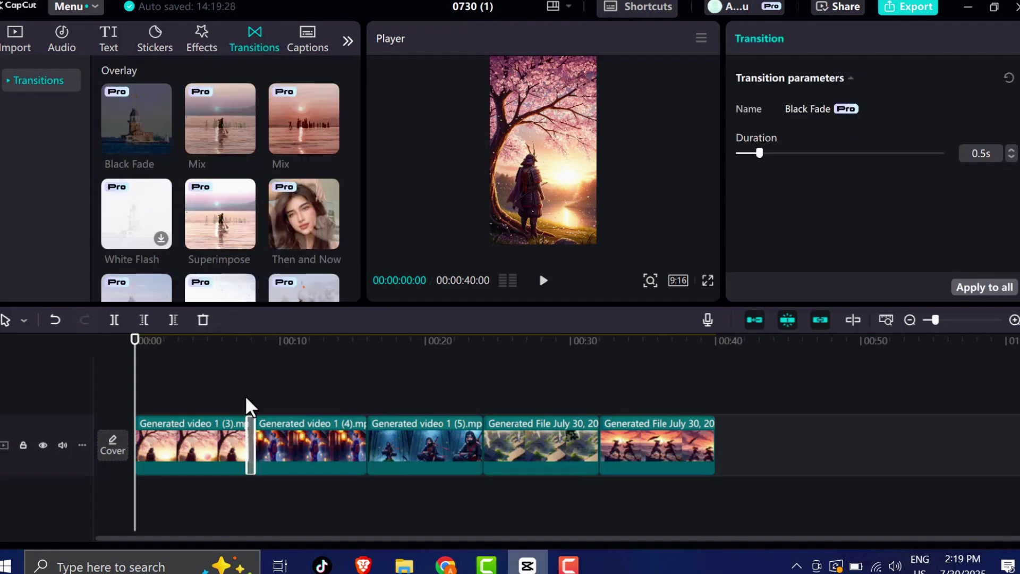
click(982, 287)
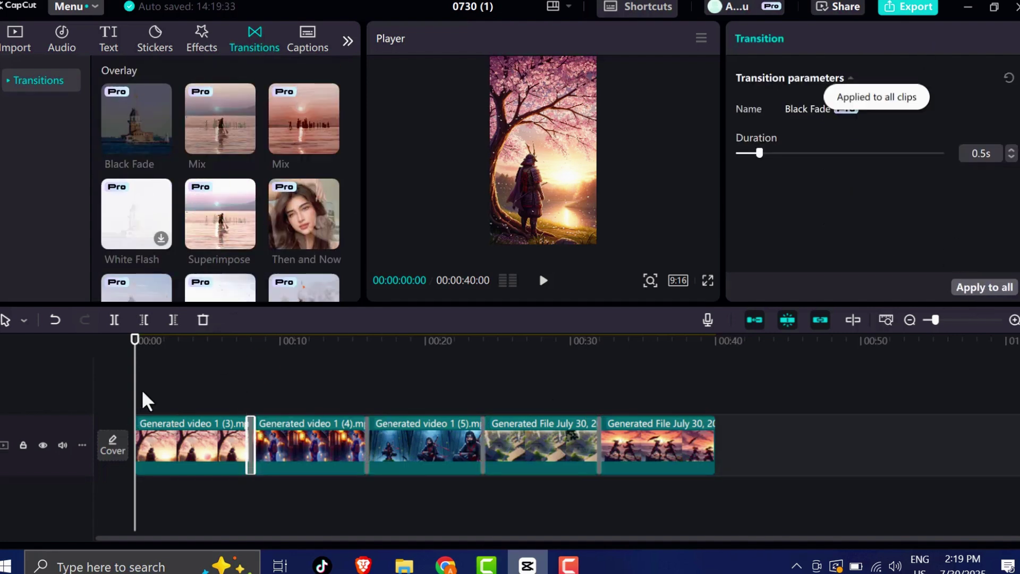
Step: Preview the transitions from about seven seconds and scrub through the later clips
drag(142, 400, 247, 409)
click(542, 280)
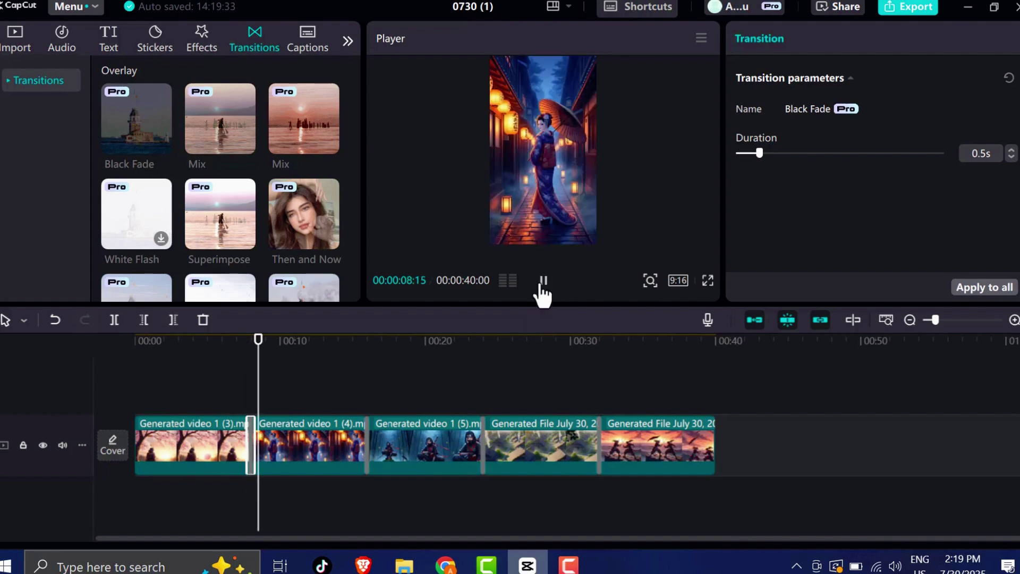
click(542, 280)
drag(280, 401, 521, 456)
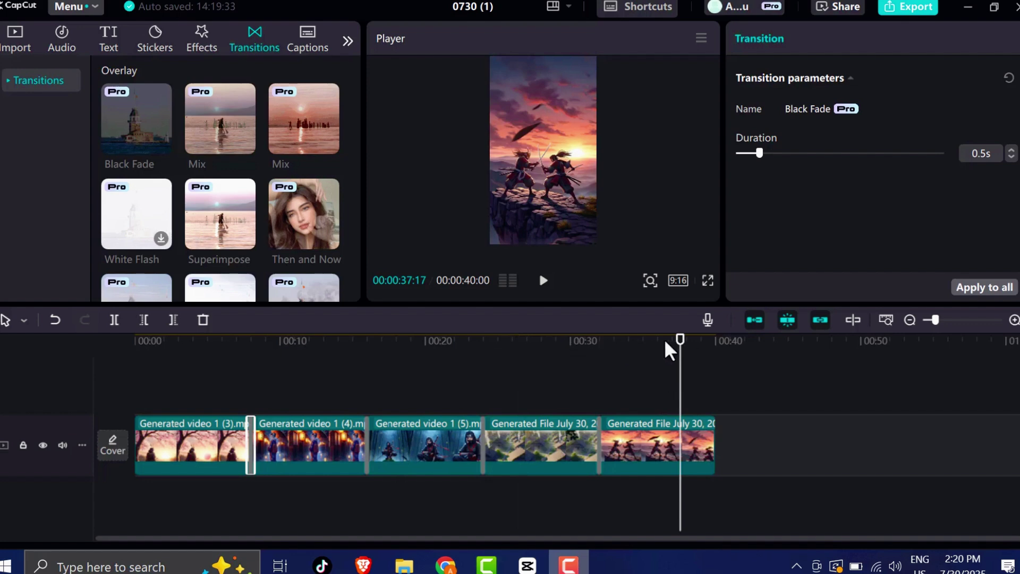
click(643, 441)
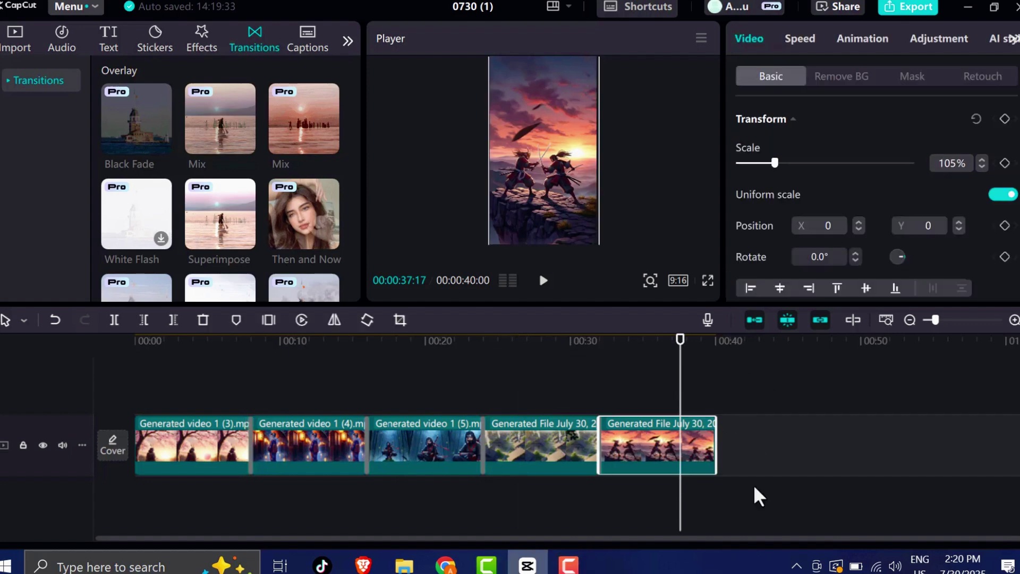
drag(741, 391, 135, 511)
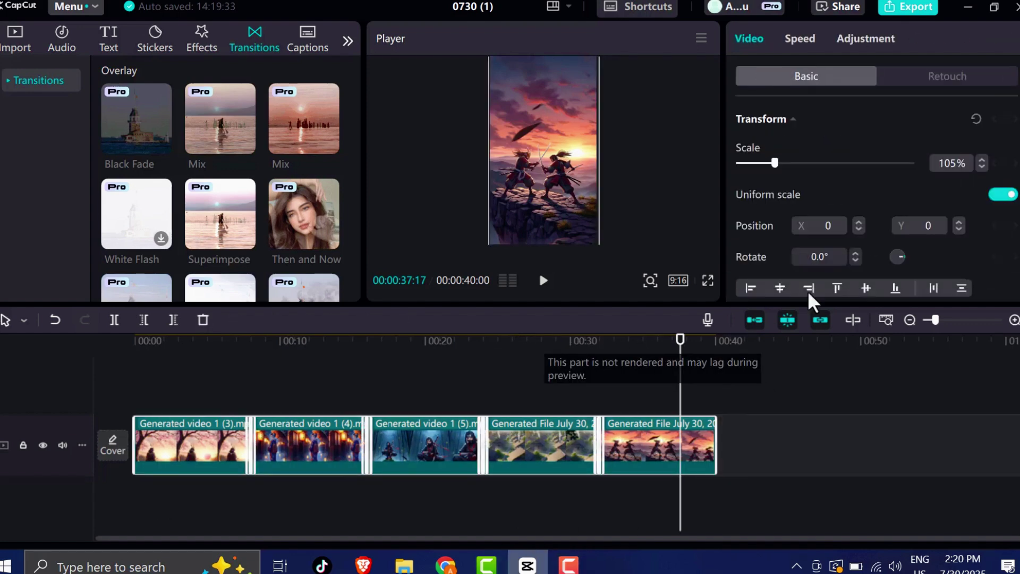
click(801, 40)
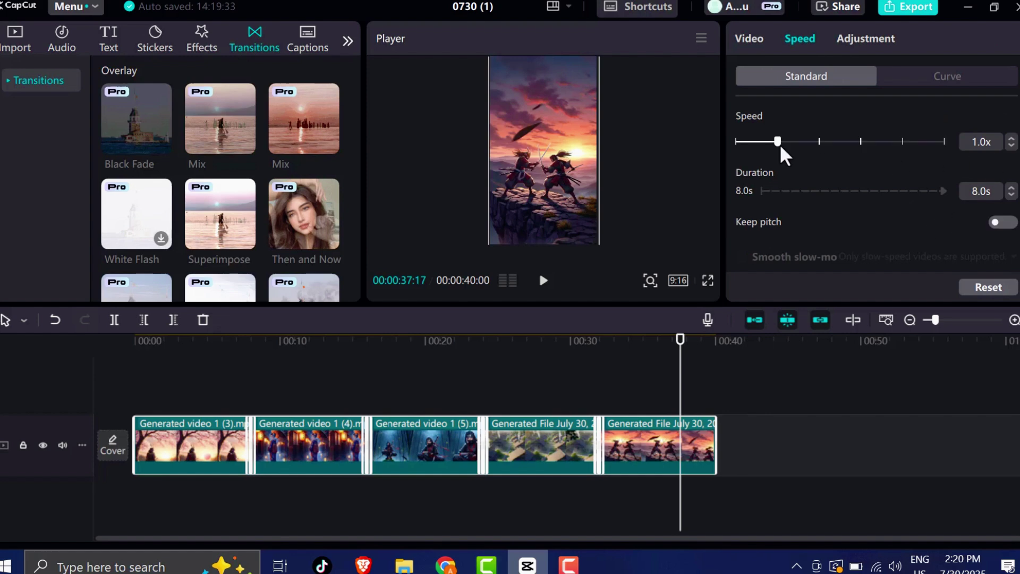
drag(774, 148, 760, 150)
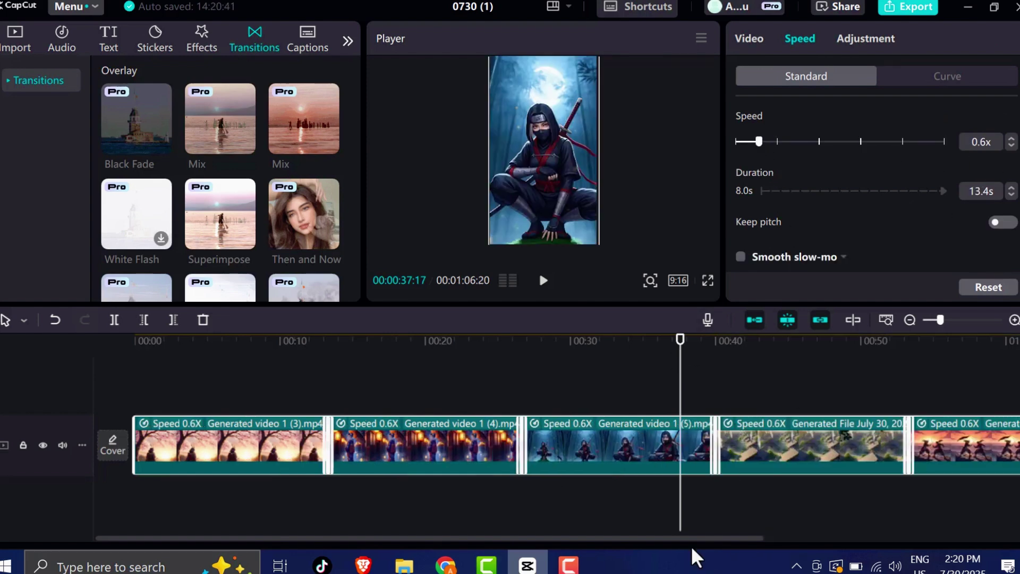
drag(725, 538, 858, 531)
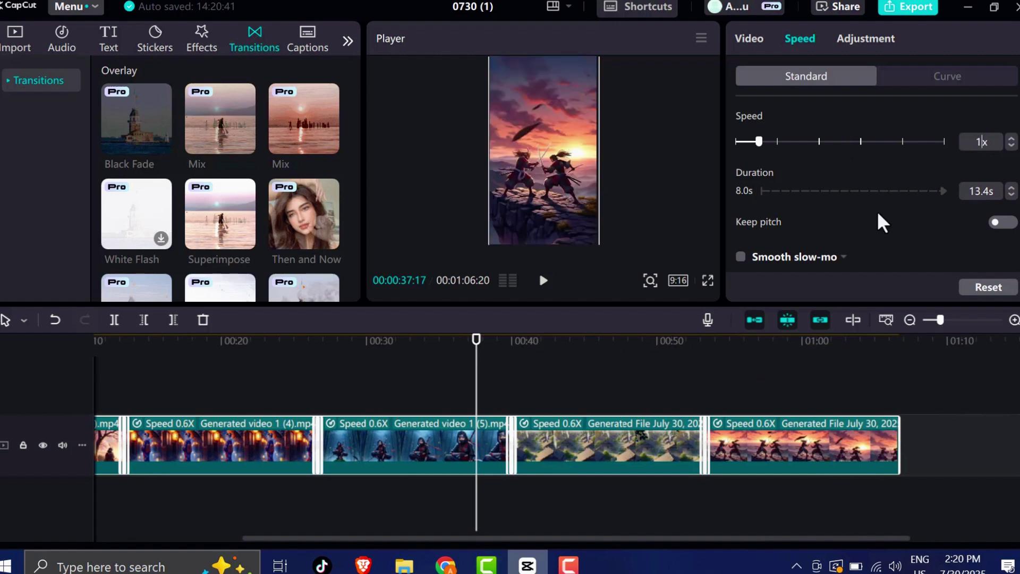
key(Return)
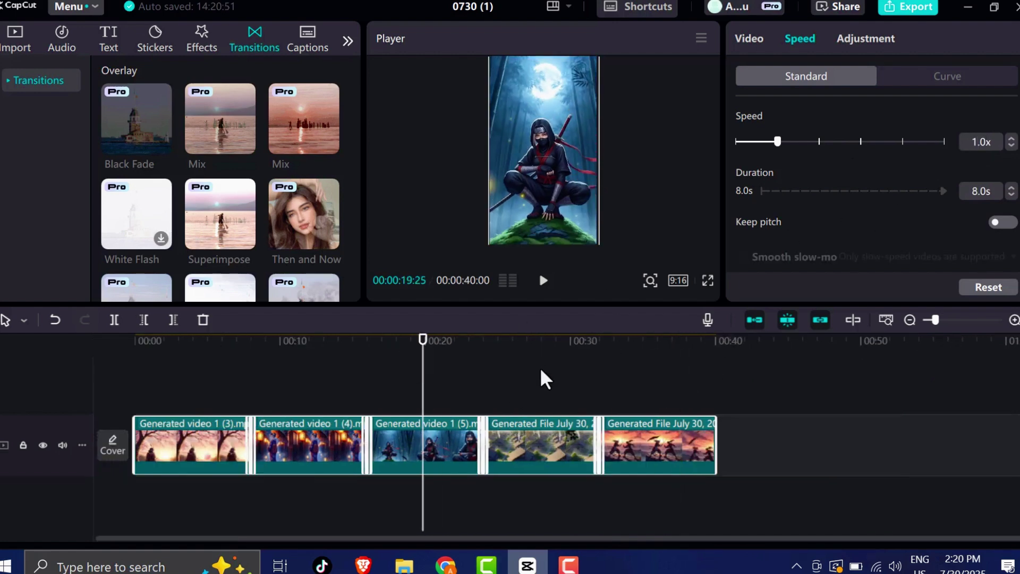
click(540, 383)
drag(538, 393, 178, 443)
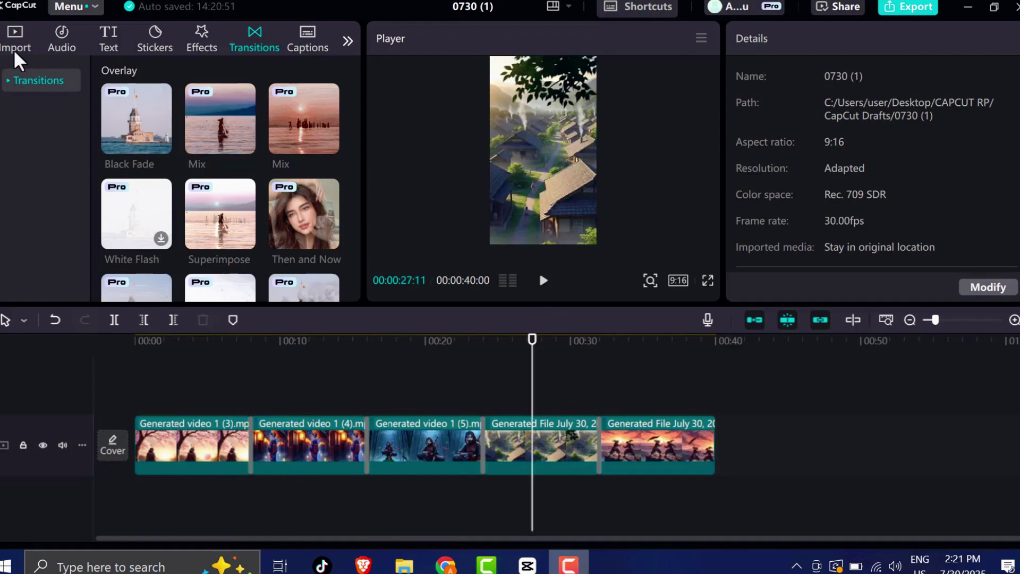
Step: Place Anime.mp3 under the clips and trim it at the 40-second video end
click(18, 52)
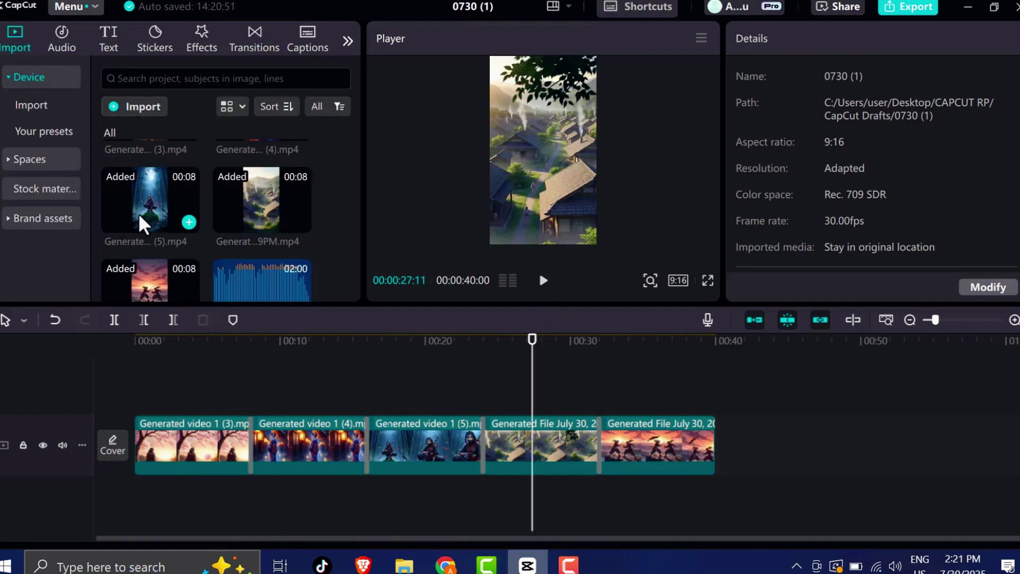
scroll(183, 231, up, 2)
scroll(315, 254, down, 3)
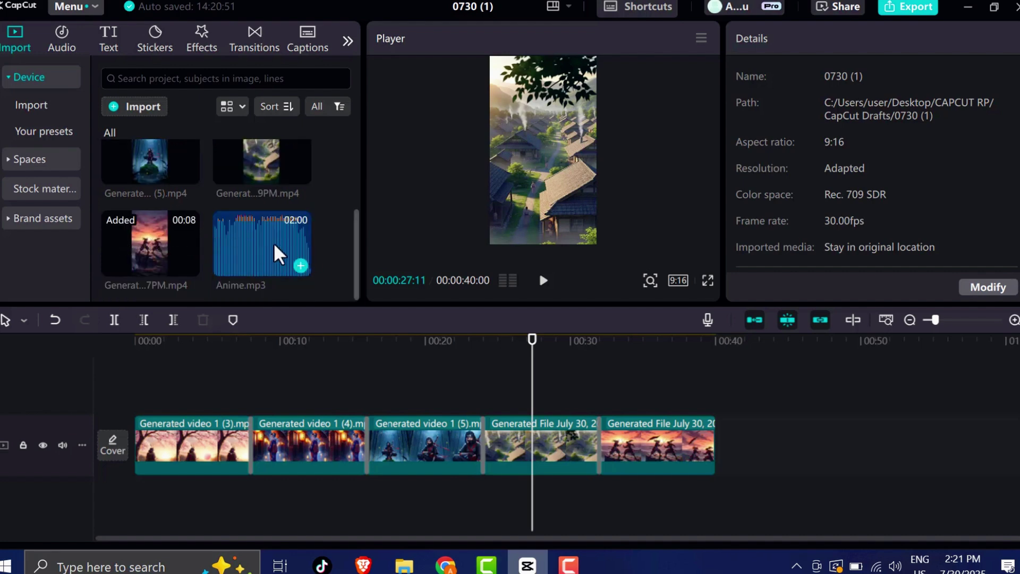
drag(258, 247, 468, 414)
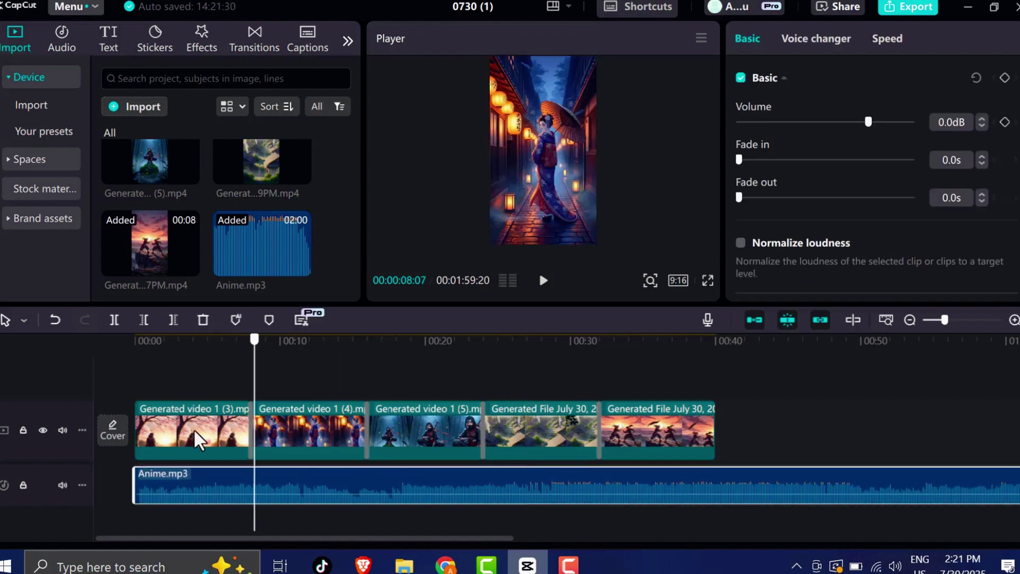
click(616, 513)
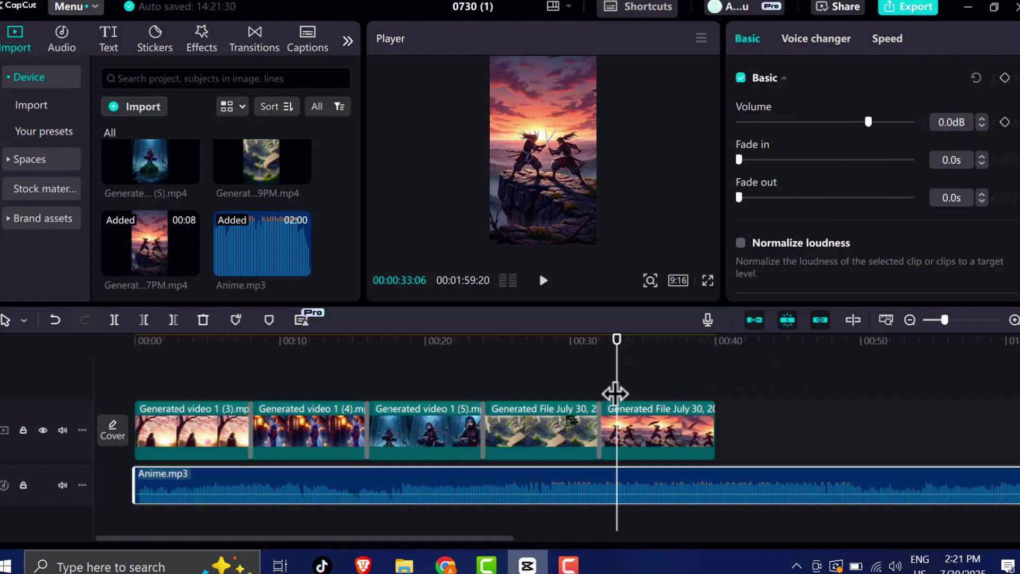
drag(615, 391, 720, 433)
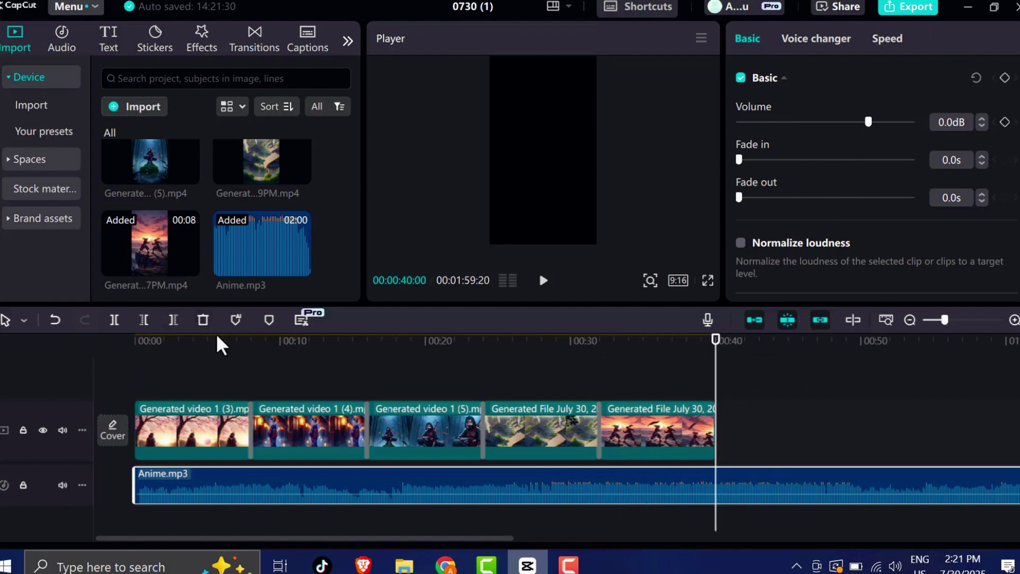
click(173, 320)
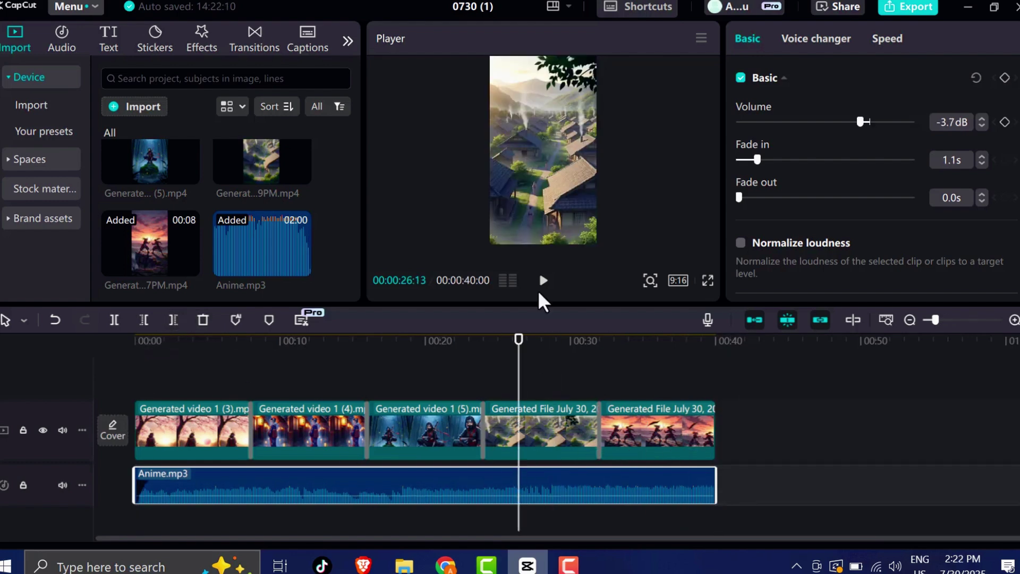
Step: Play the project and give the music a 2.4-second fade-out
click(543, 280)
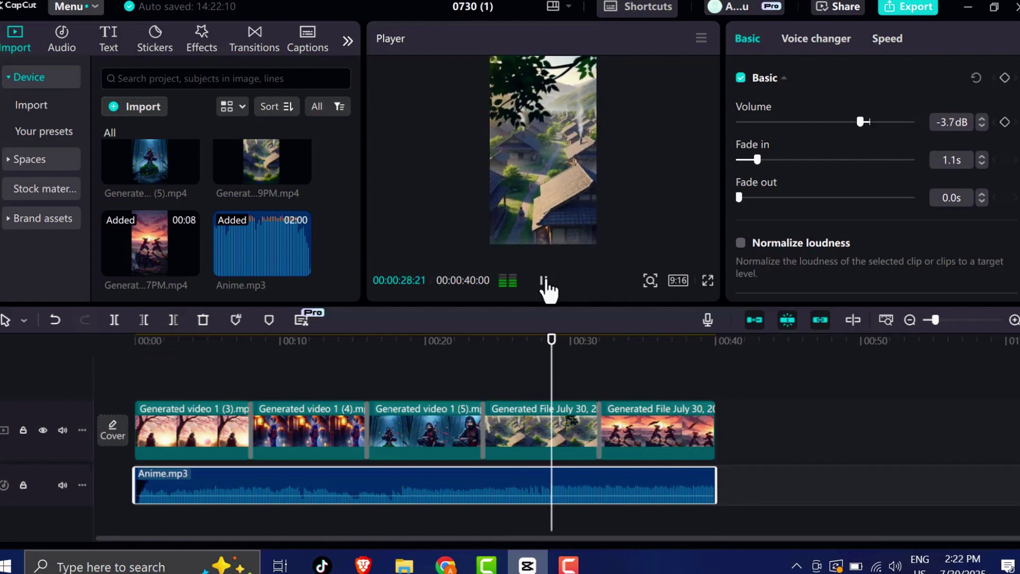
key(space)
drag(739, 197, 783, 200)
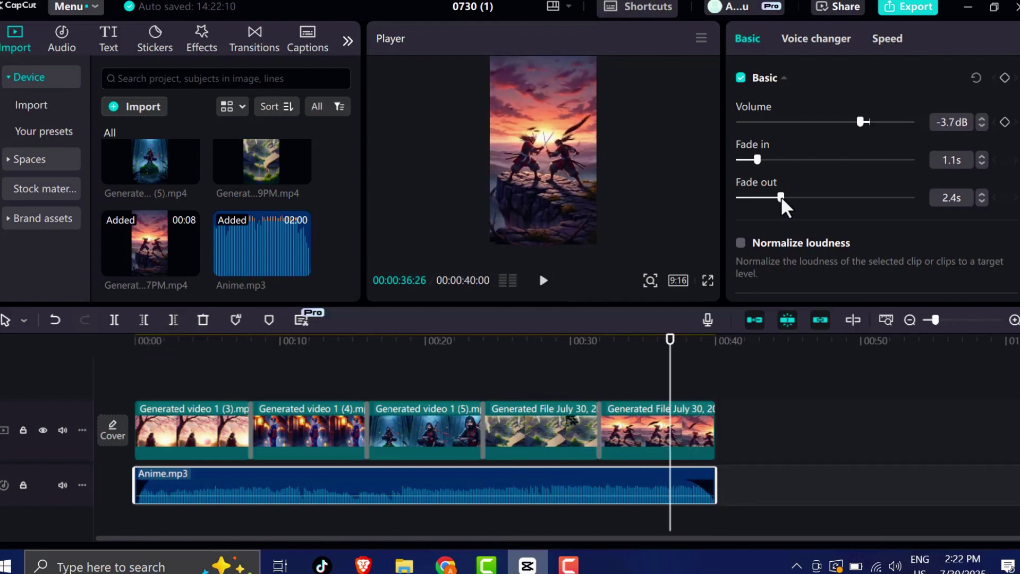
key(space)
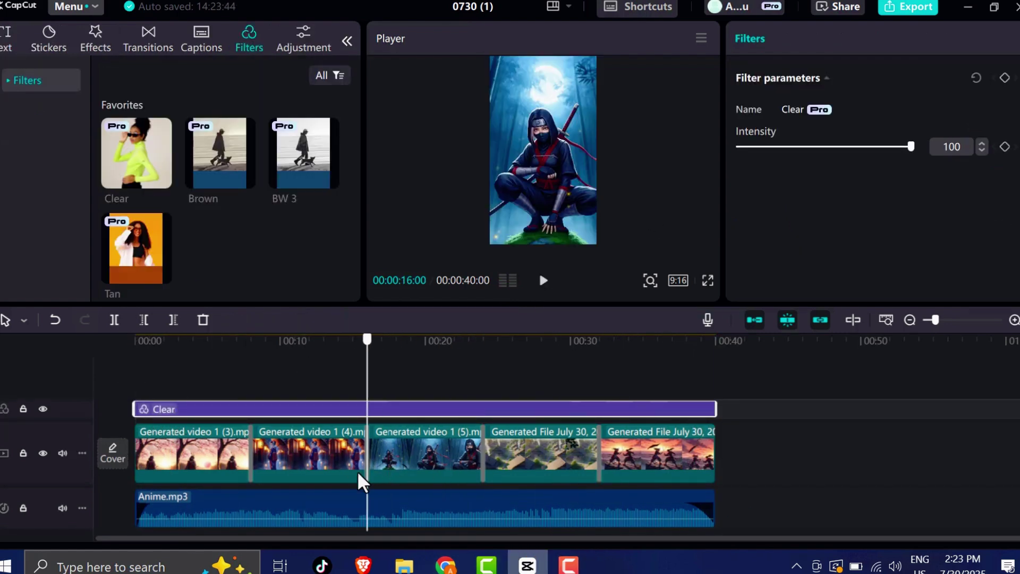
Step: Move the playhead back to about the seven-second mark on the timeline
click(239, 343)
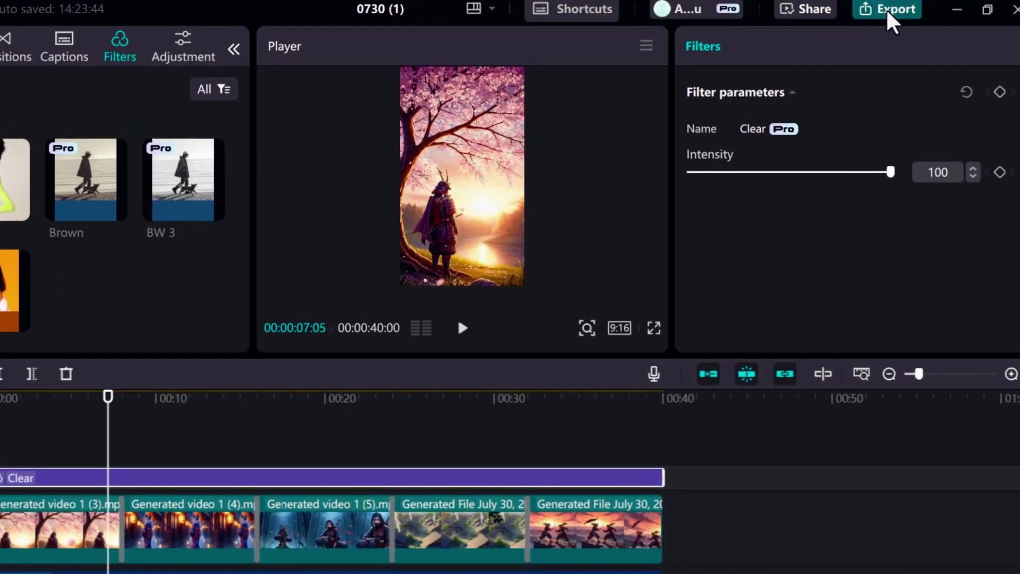
Step: Rename the export to '0730 (1anime' and export it as 1080P H.264 mp4 at 30fps
click(888, 12)
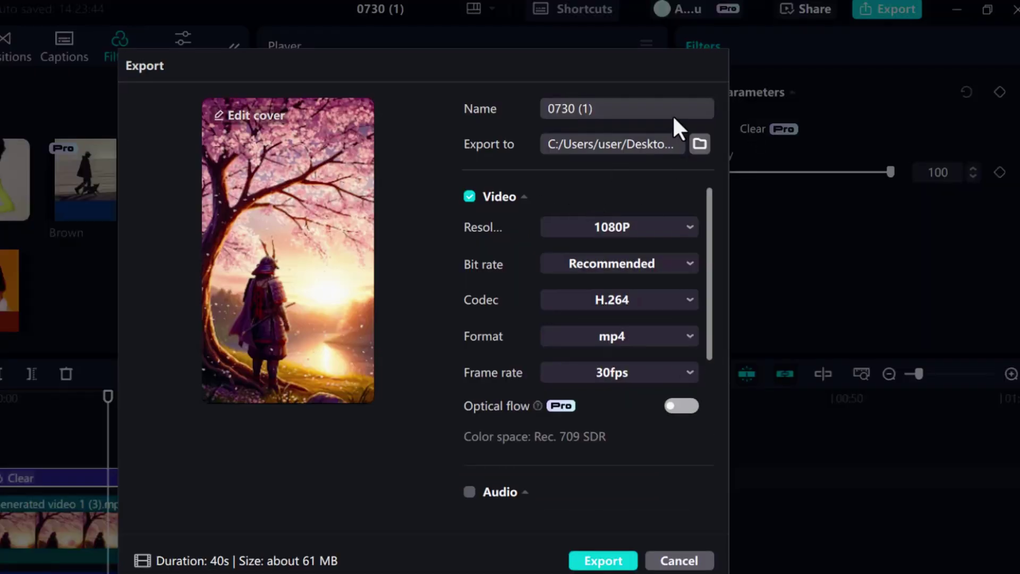
key(BackSpace)
text(anime)
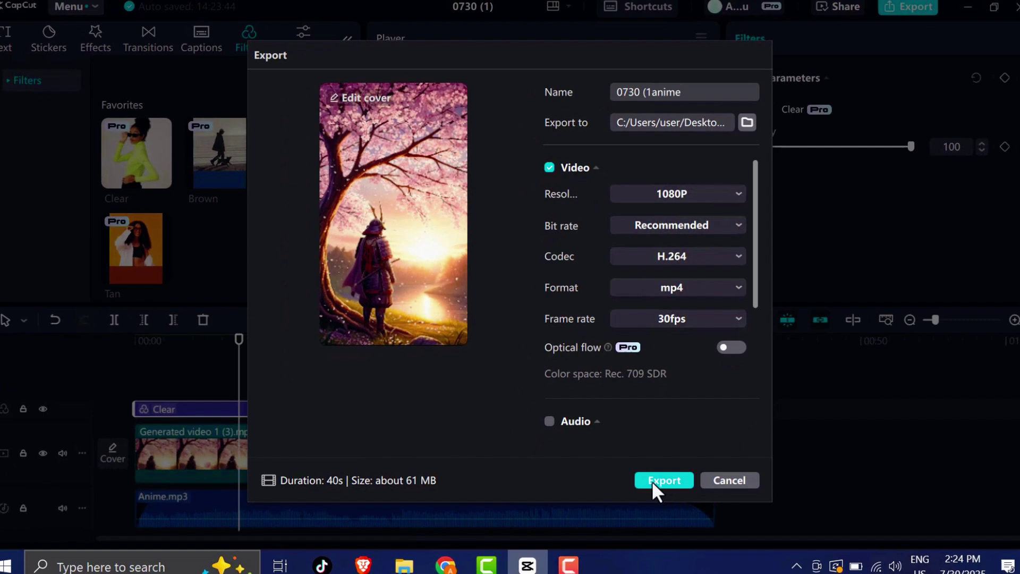
click(667, 477)
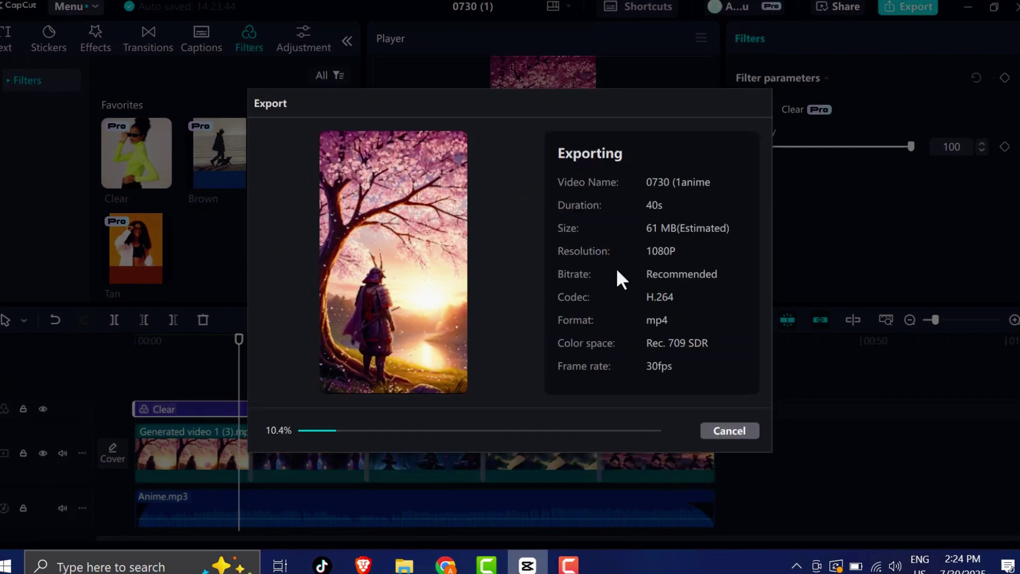